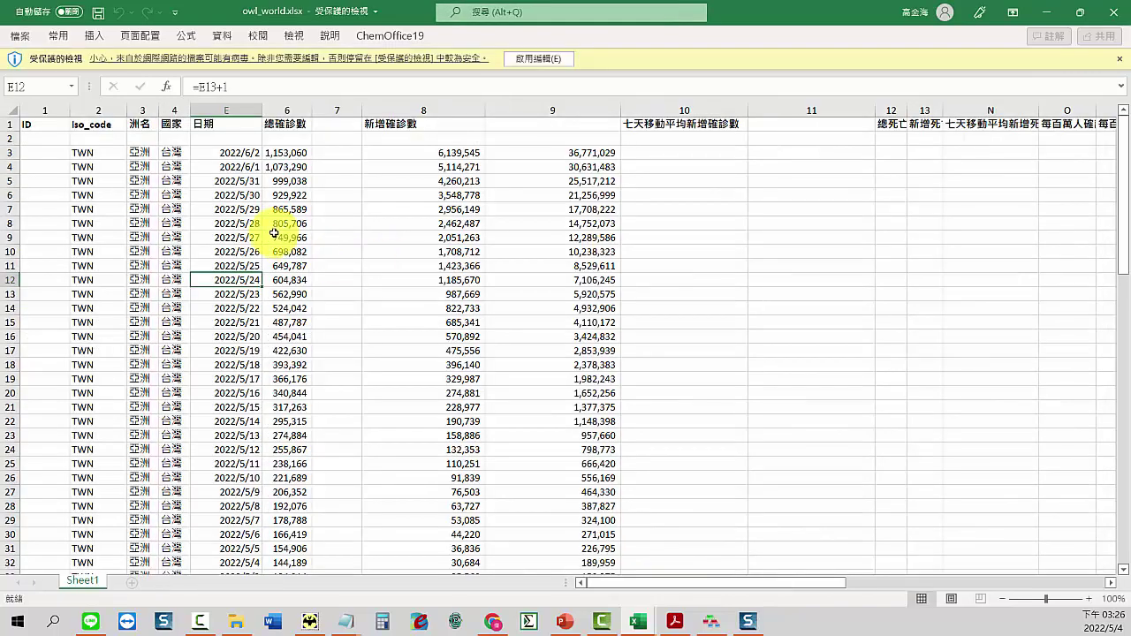
Step: Examine the column headers and daily Taiwan case rows in owl_world.xlsx, from the date column to the seven-day moving average
{"action": "scroll", "coordinate": [223, 261], "scroll_direction": "down", "scroll_amount": 10}
{"action": "scroll", "coordinate": [222, 267], "scroll_direction": "up", "scroll_amount": 7}
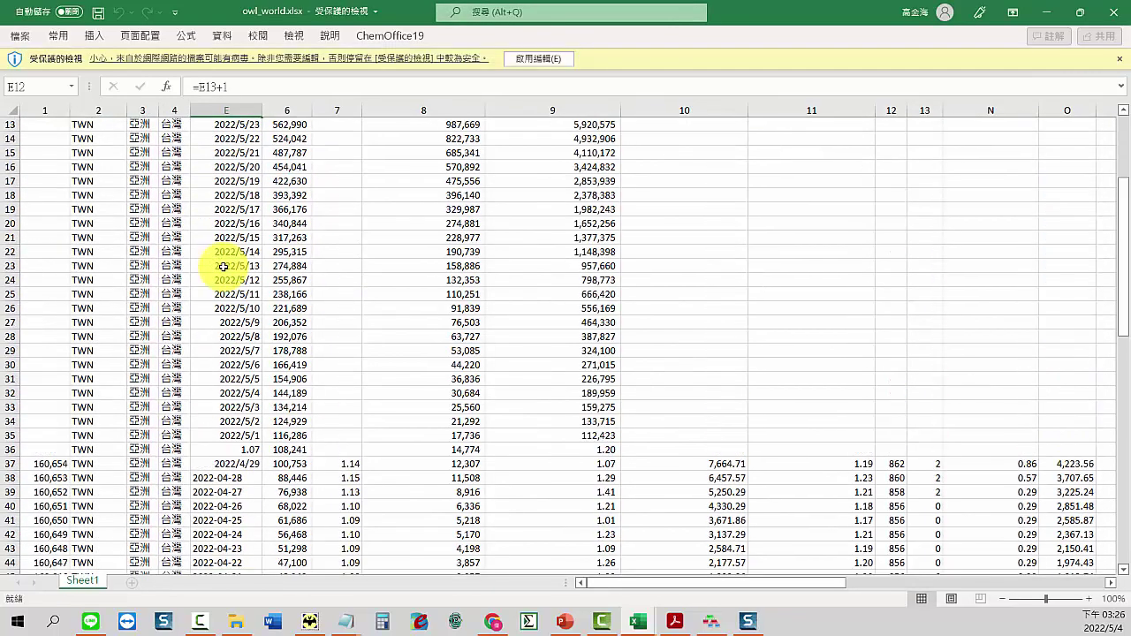
{"action": "scroll", "coordinate": [223, 267], "scroll_direction": "down", "scroll_amount": 8}
{"action": "scroll", "coordinate": [223, 267], "scroll_direction": "up", "scroll_amount": 12}
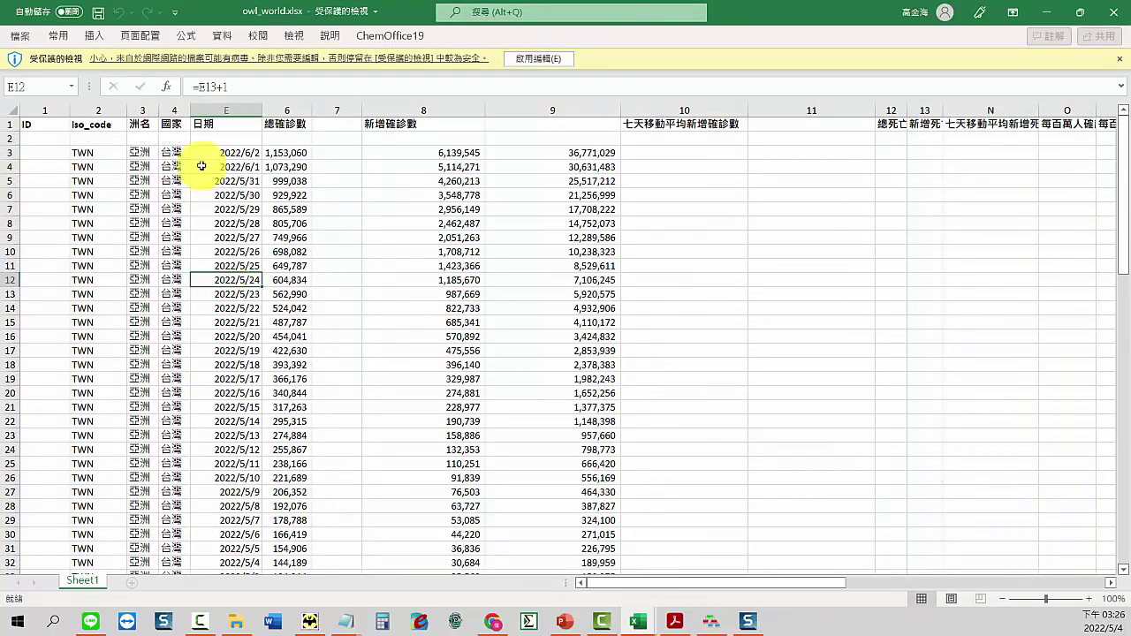
{"action": "left_click", "coordinate": [95, 123]}
{"action": "left_click", "coordinate": [140, 125]}
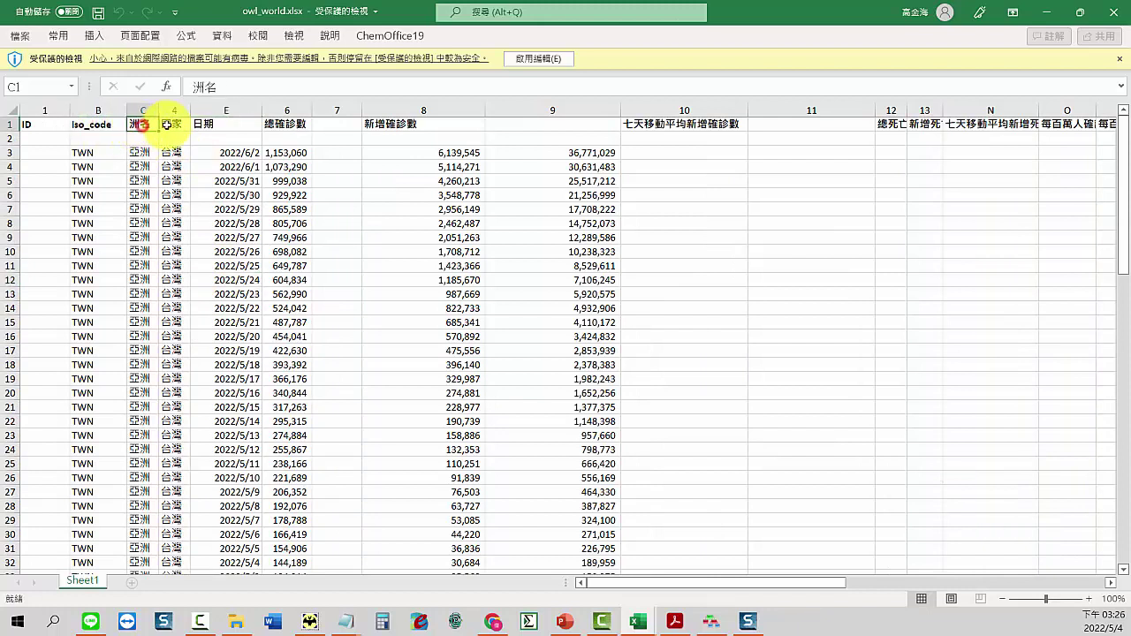
{"action": "left_click", "coordinate": [174, 125]}
{"action": "left_click", "coordinate": [225, 125]}
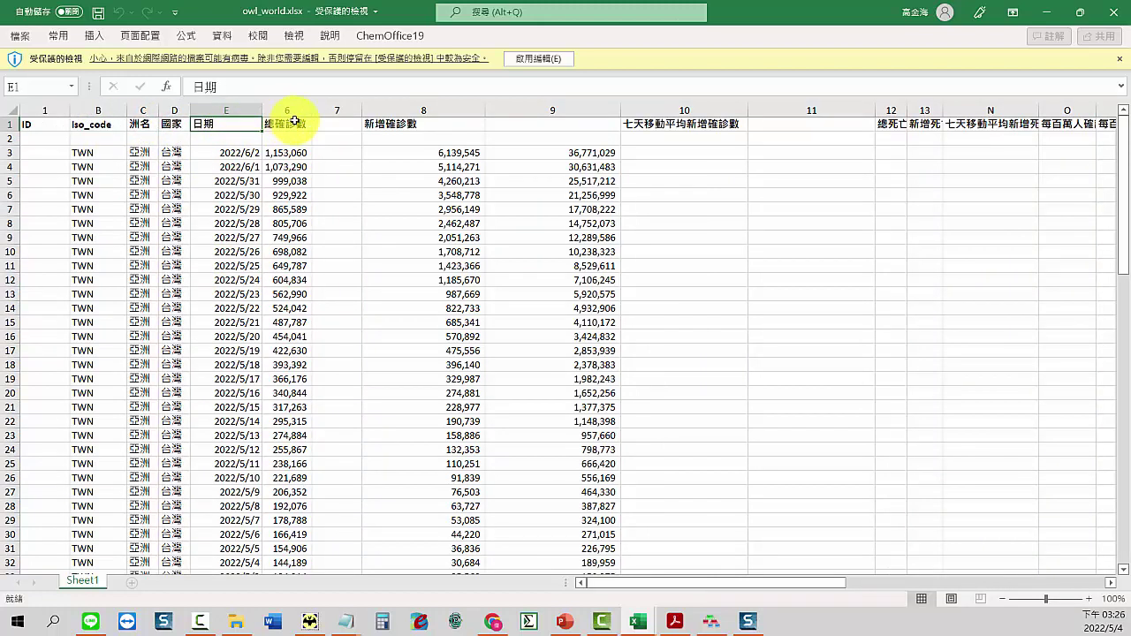
{"action": "left_click", "coordinate": [294, 124]}
{"action": "left_click", "coordinate": [414, 123]}
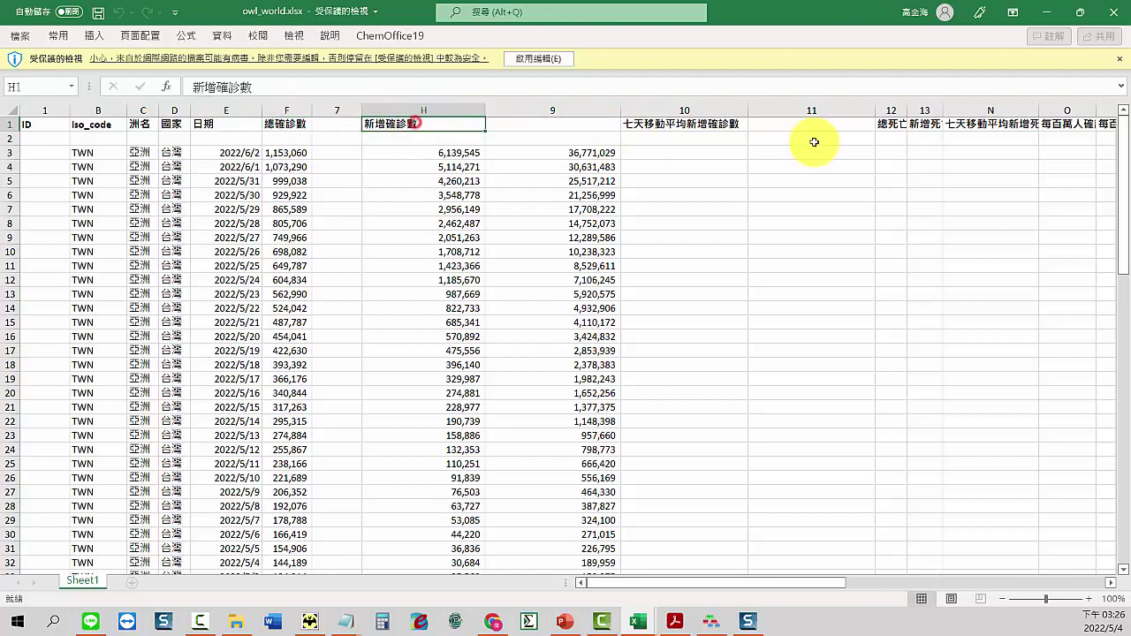
{"action": "left_click", "coordinate": [732, 123]}
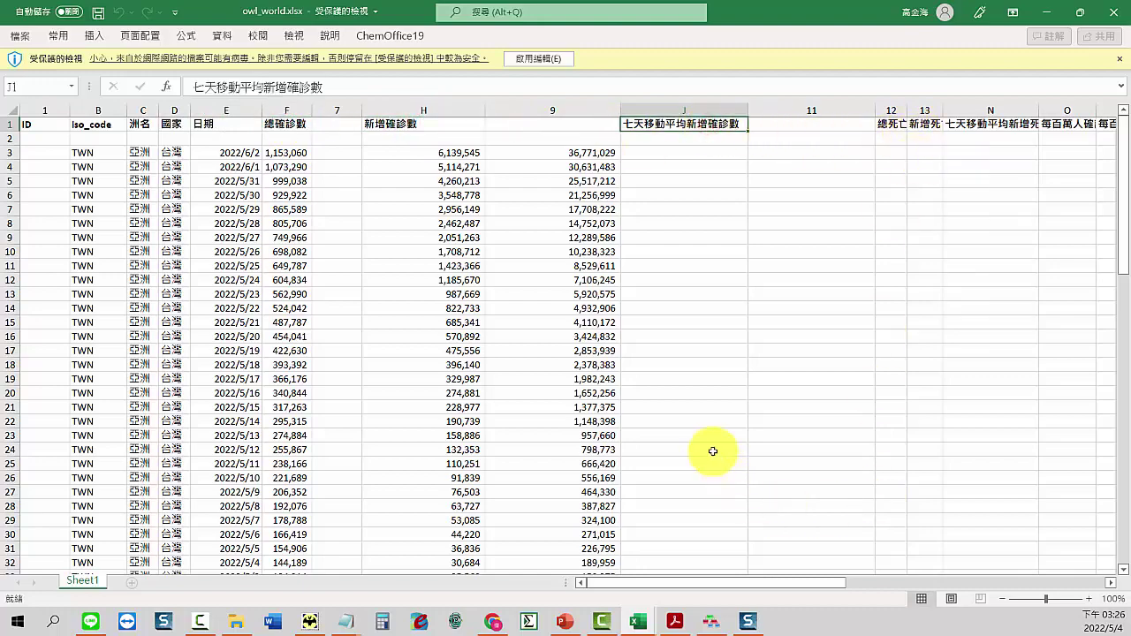
{"action": "scroll", "coordinate": [714, 451], "scroll_direction": "down", "scroll_amount": 13}
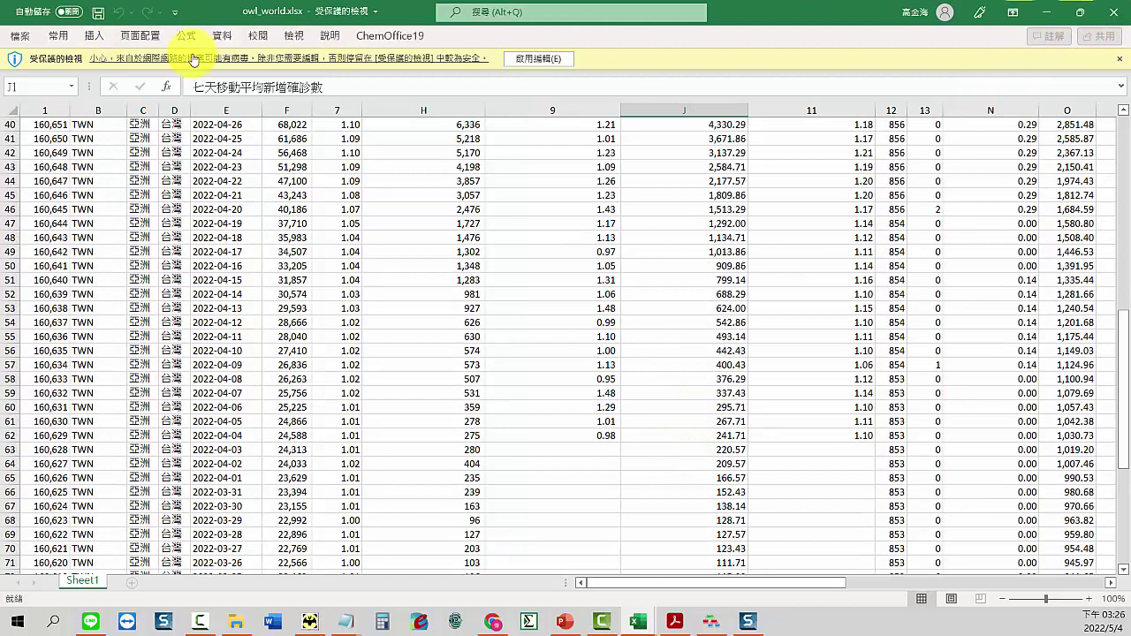
Step: Open 衛福部Time Series.csv from the Time Series folder as a spreadsheet
{"action": "left_click", "coordinate": [226, 624]}
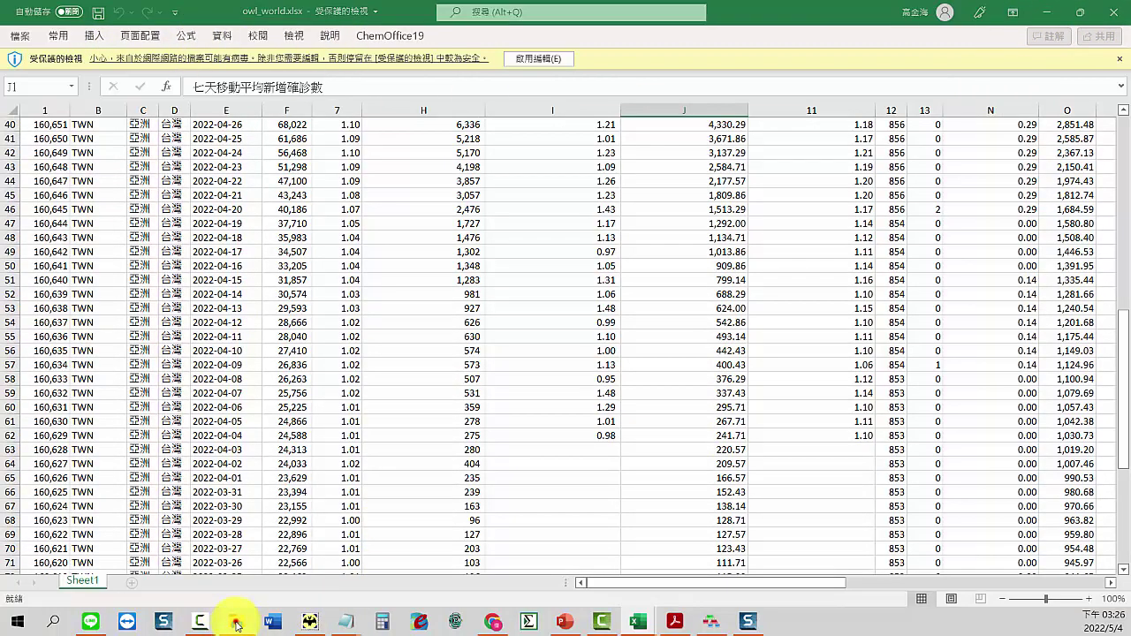
{"action": "left_click", "coordinate": [402, 247]}
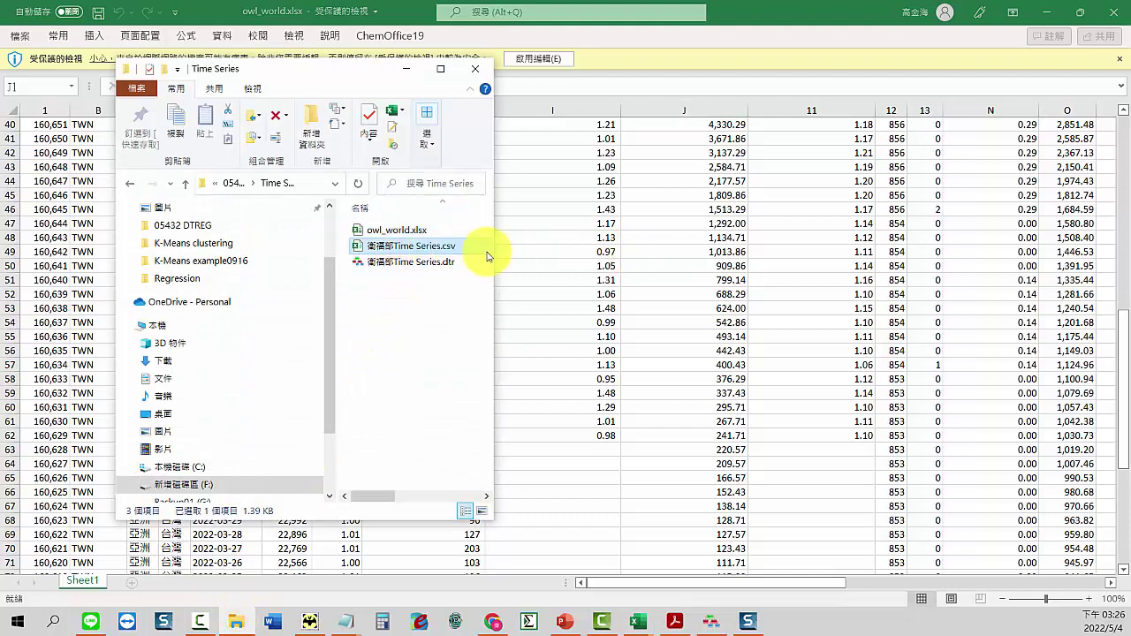
{"action": "left_click", "coordinate": [435, 249]}
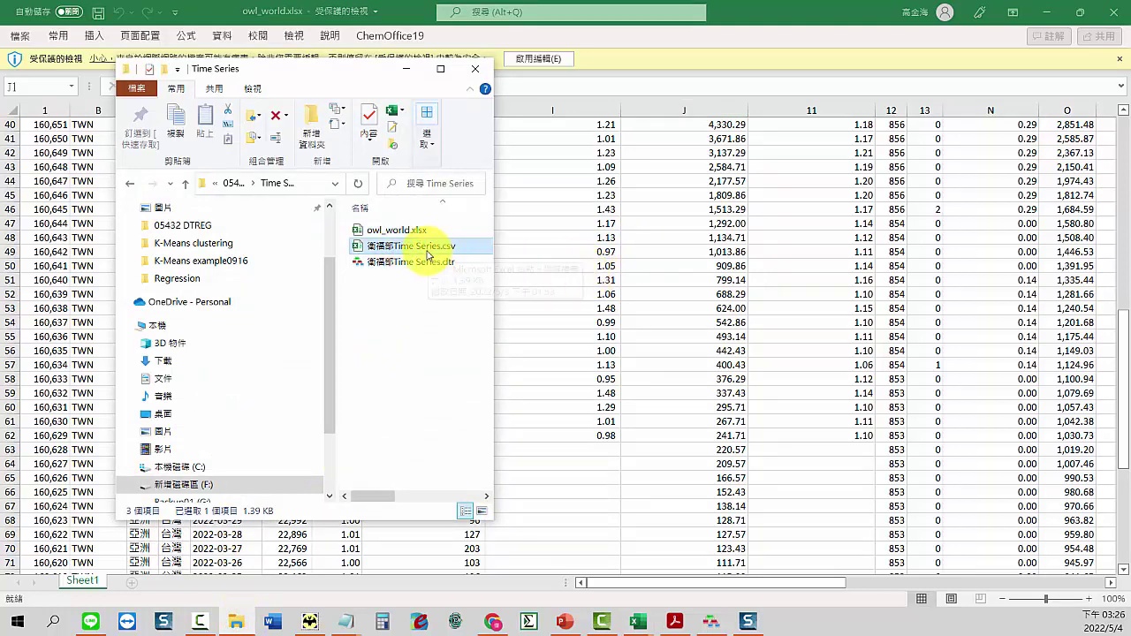
{"action": "double_click", "coordinate": [428, 253]}
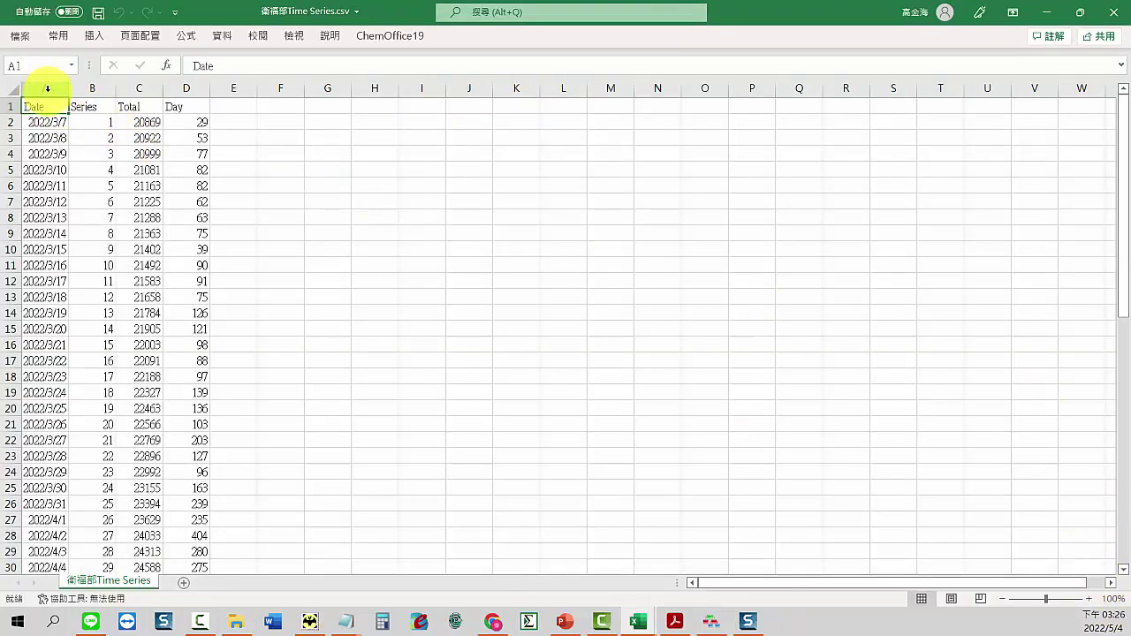
Step: Enlarge the sheet view to 150% and widen the Date column so that every date fits
{"action": "left_click", "coordinate": [1088, 599]}
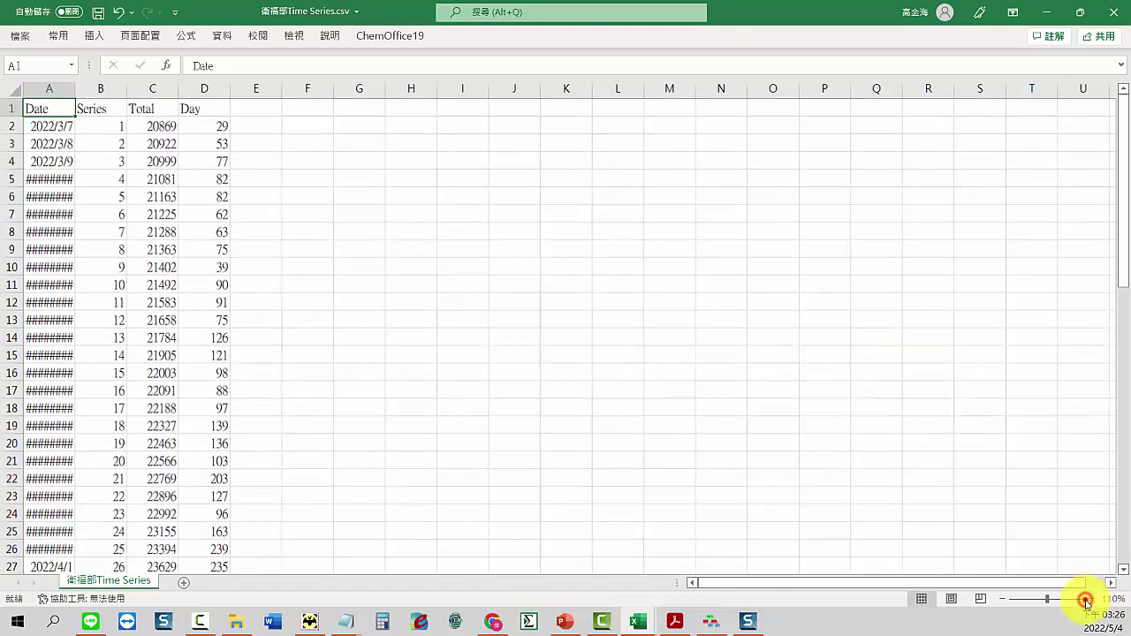
{"action": "left_click", "coordinate": [1087, 598]}
{"action": "left_click", "coordinate": [1088, 599]}
{"action": "left_click", "coordinate": [1087, 599]}
{"action": "left_click", "coordinate": [1088, 599]}
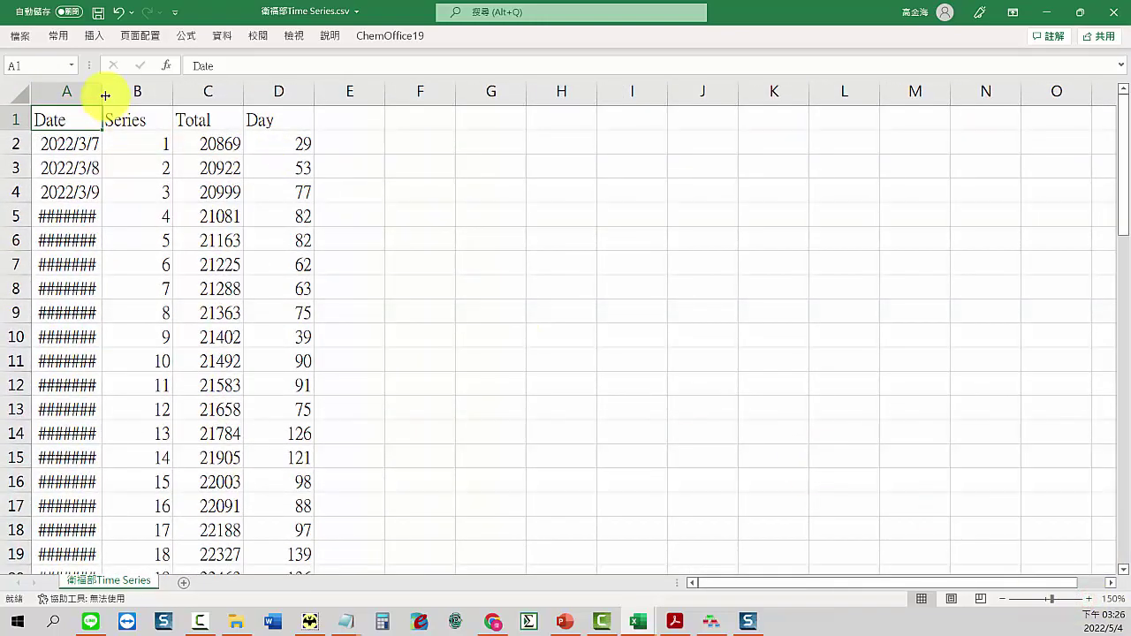
{"action": "left_click_drag", "start_coordinate": [103, 94], "coordinate": [165, 94]}
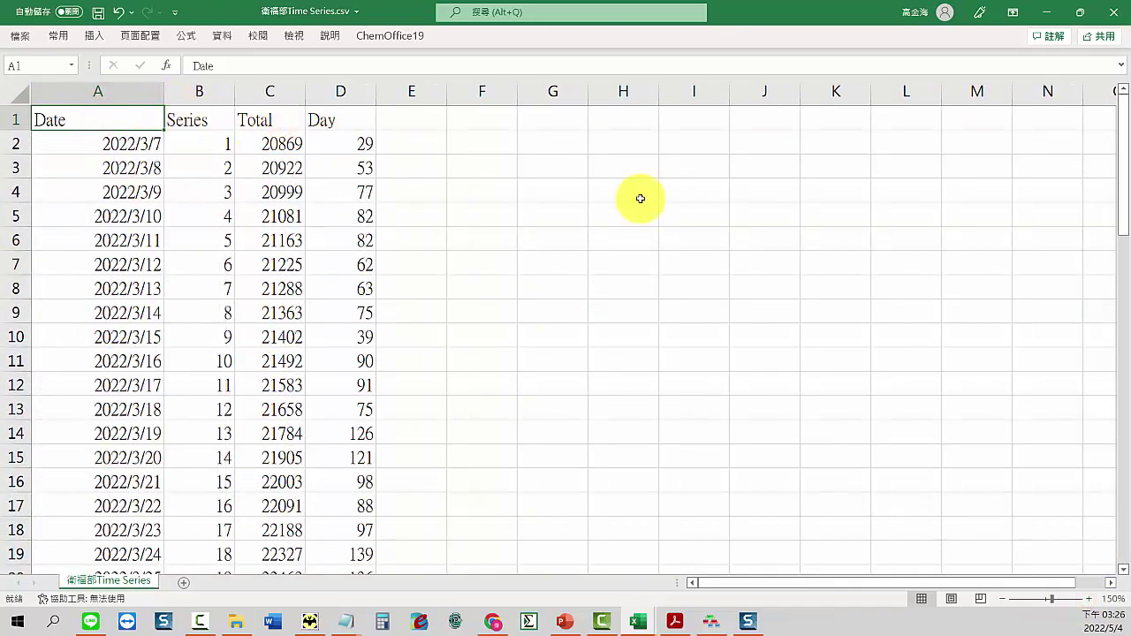
Step: Examine the Date column and compare its first eight dates with the matching Series numbers 1 to 8
{"action": "left_click", "coordinate": [120, 89]}
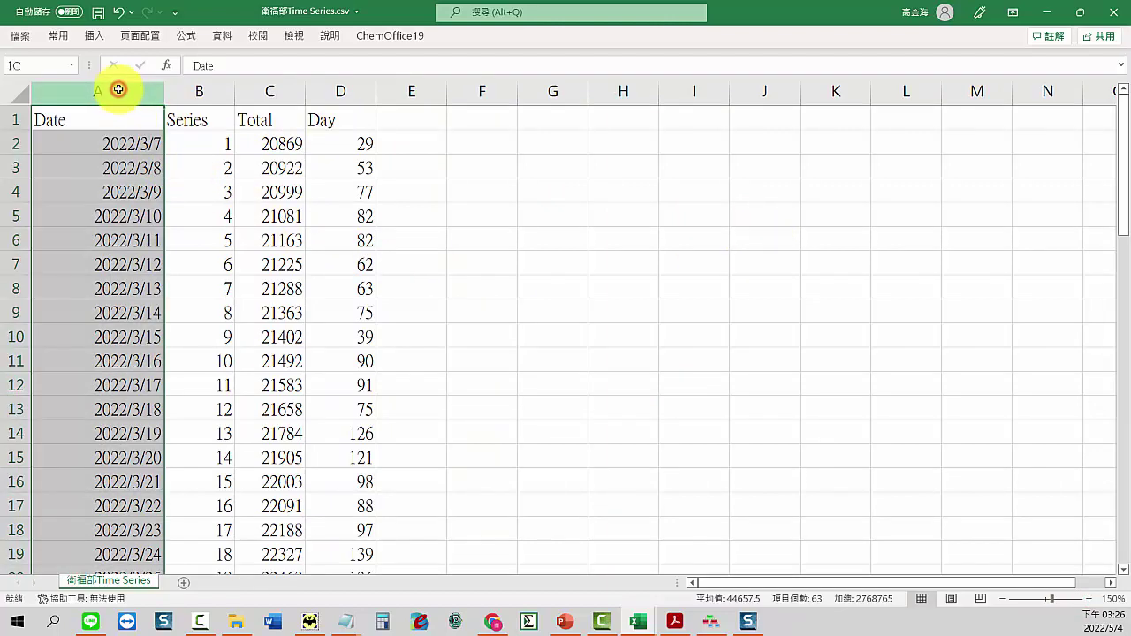
{"action": "left_click", "coordinate": [133, 144]}
{"action": "scroll", "coordinate": [135, 217], "scroll_direction": "down", "scroll_amount": 5}
{"action": "scroll", "coordinate": [135, 217], "scroll_direction": "down", "scroll_amount": 10}
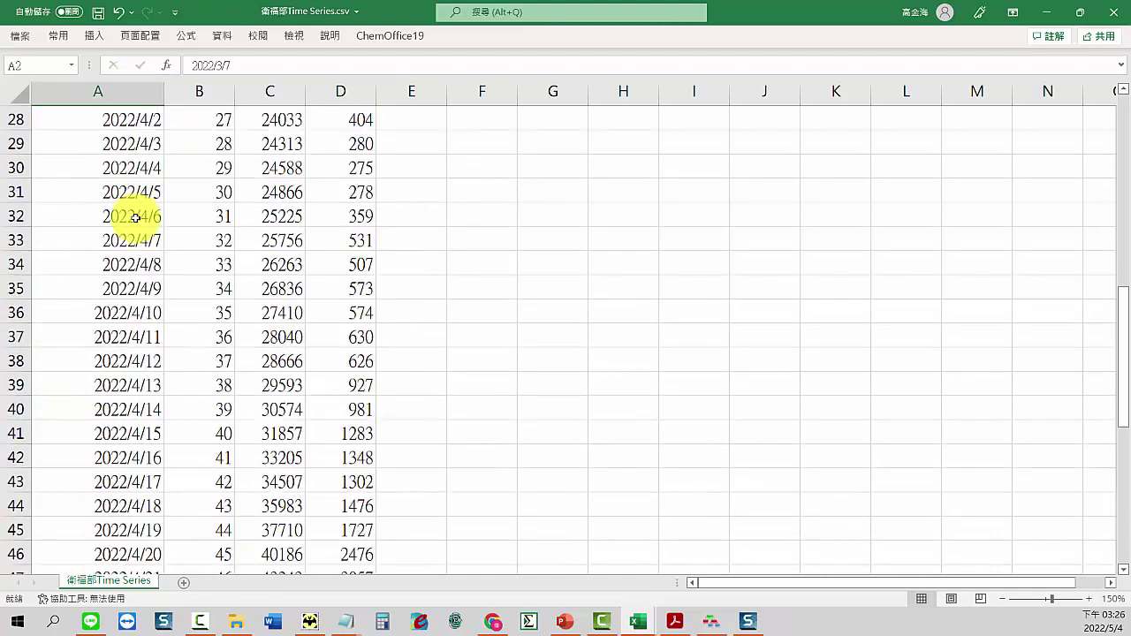
{"action": "scroll", "coordinate": [135, 217], "scroll_direction": "up", "scroll_amount": 15}
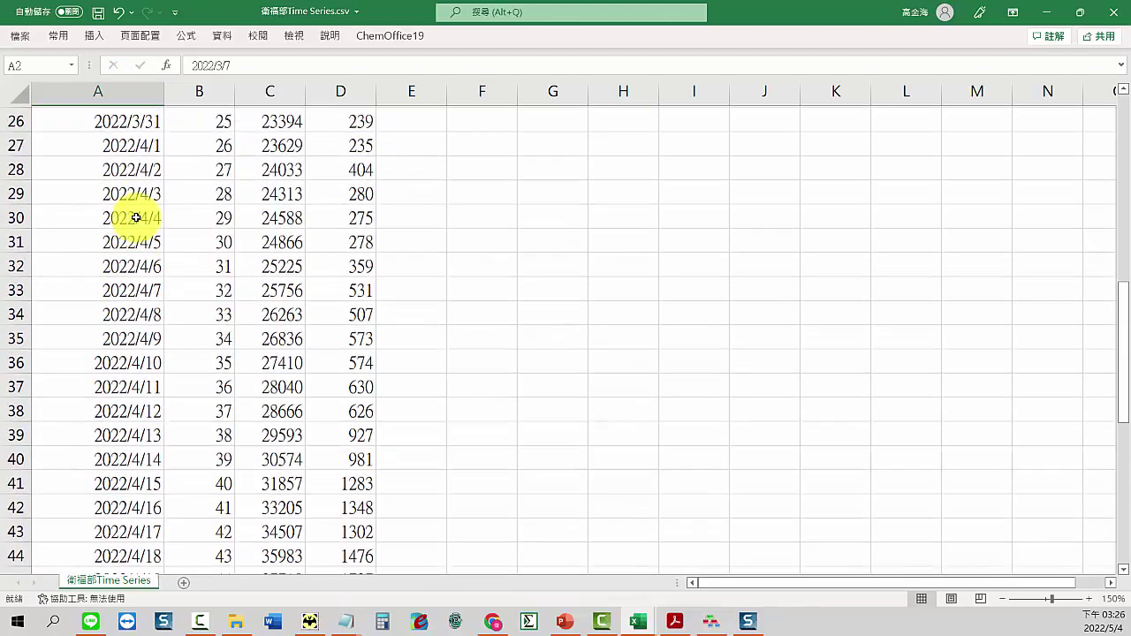
{"action": "left_click", "coordinate": [196, 92]}
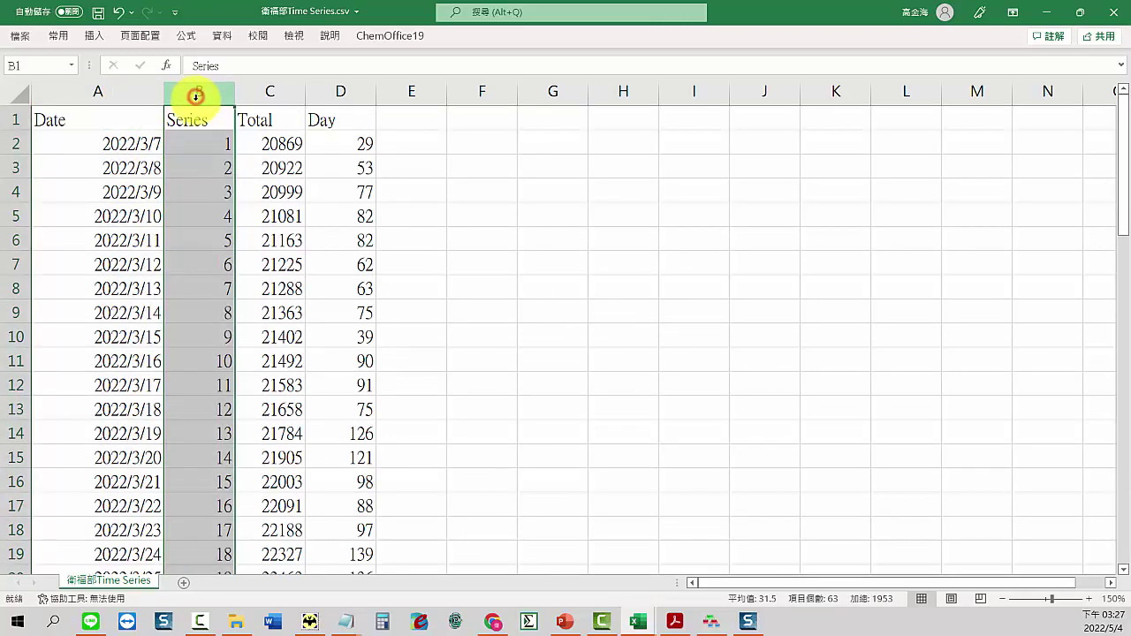
{"action": "left_click_drag", "start_coordinate": [202, 146], "coordinate": [214, 311]}
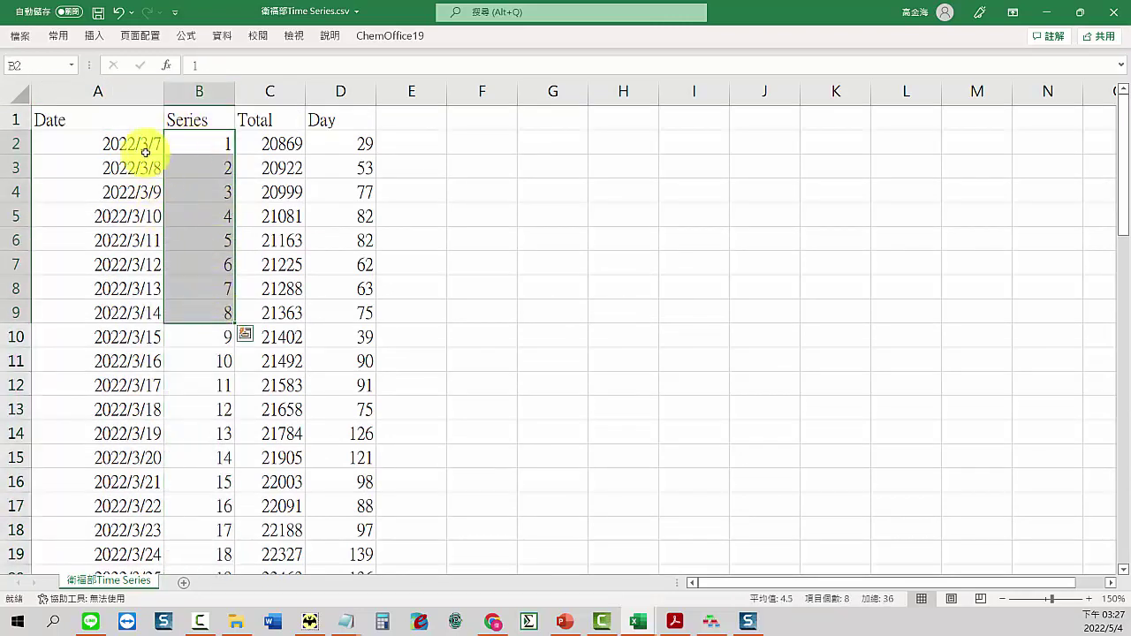
{"action": "left_click", "coordinate": [207, 142]}
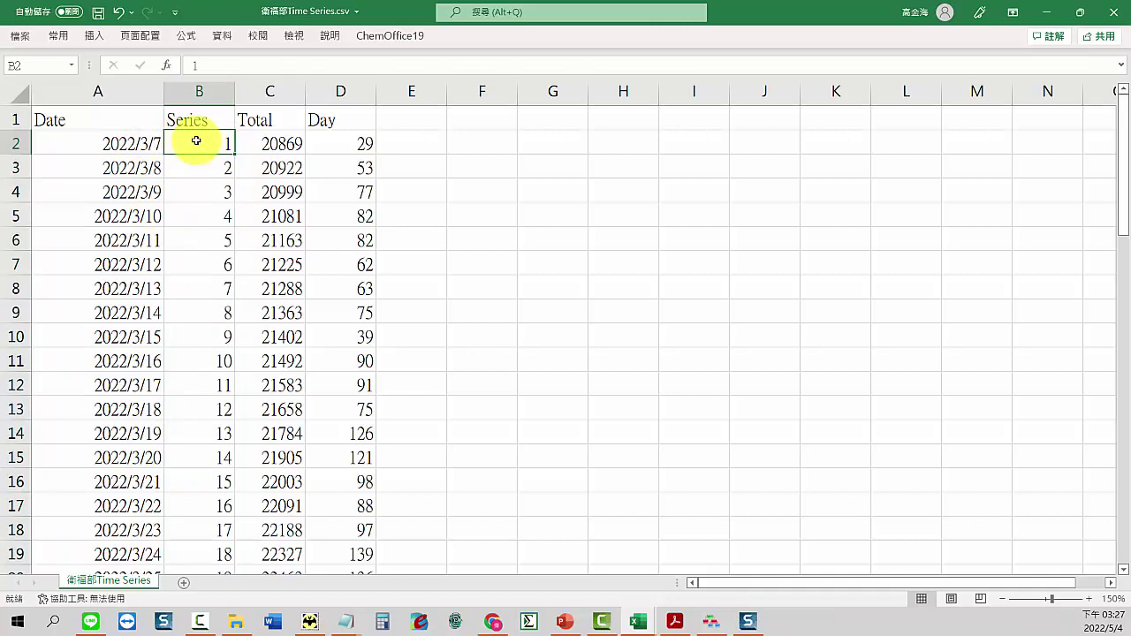
{"action": "left_click_drag", "start_coordinate": [192, 144], "coordinate": [228, 314]}
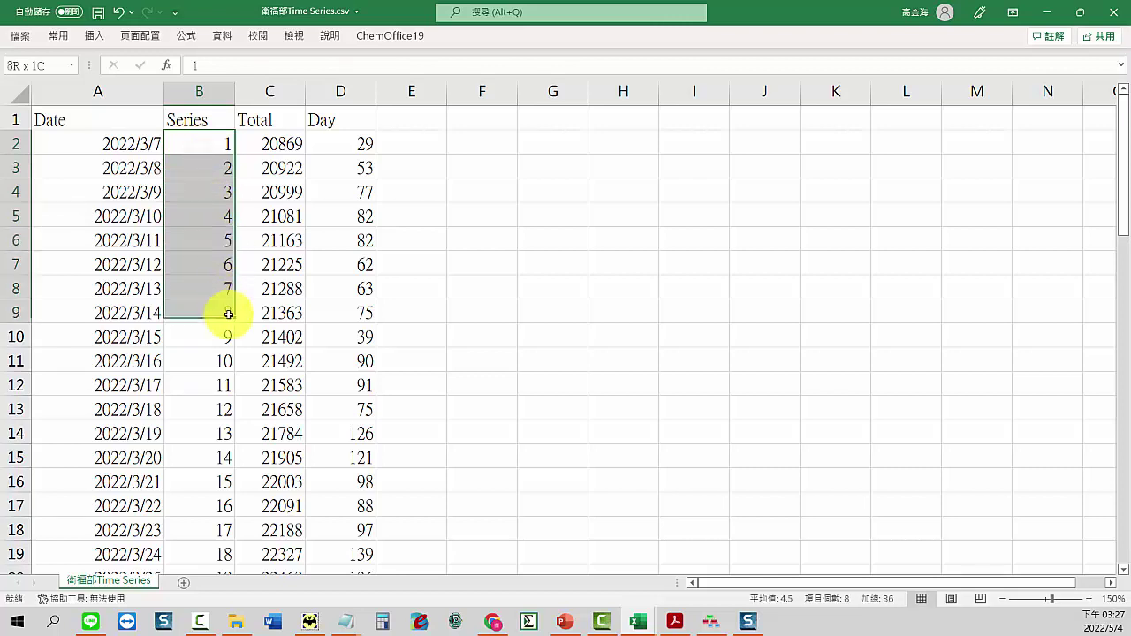
{"action": "left_click_drag", "start_coordinate": [121, 151], "coordinate": [127, 311]}
{"action": "left_click_drag", "start_coordinate": [204, 153], "coordinate": [197, 308]}
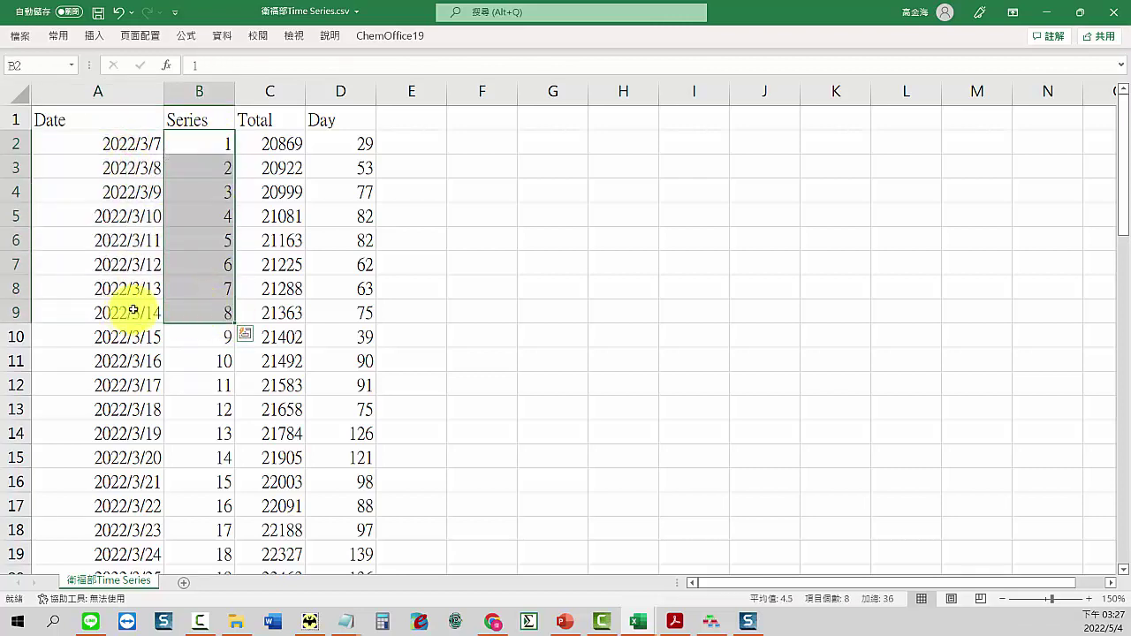
Step: Examine the Total and Day columns down to the 2022/4/29 row and the blank Total cells beside the dates that follow
{"action": "left_click", "coordinate": [278, 100]}
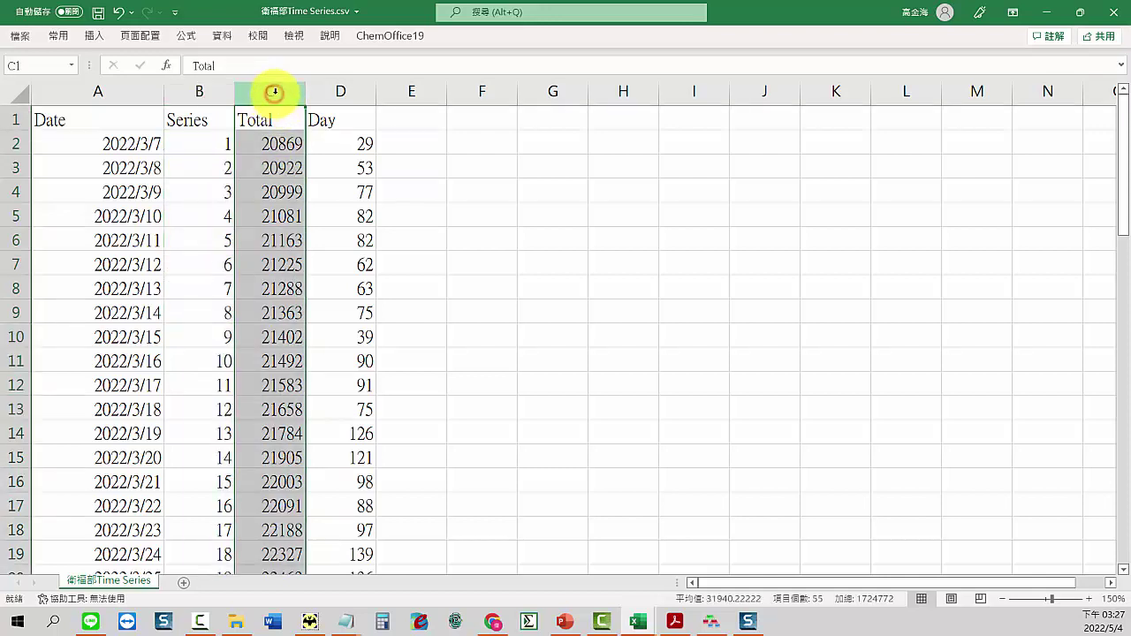
{"action": "left_click", "coordinate": [337, 95]}
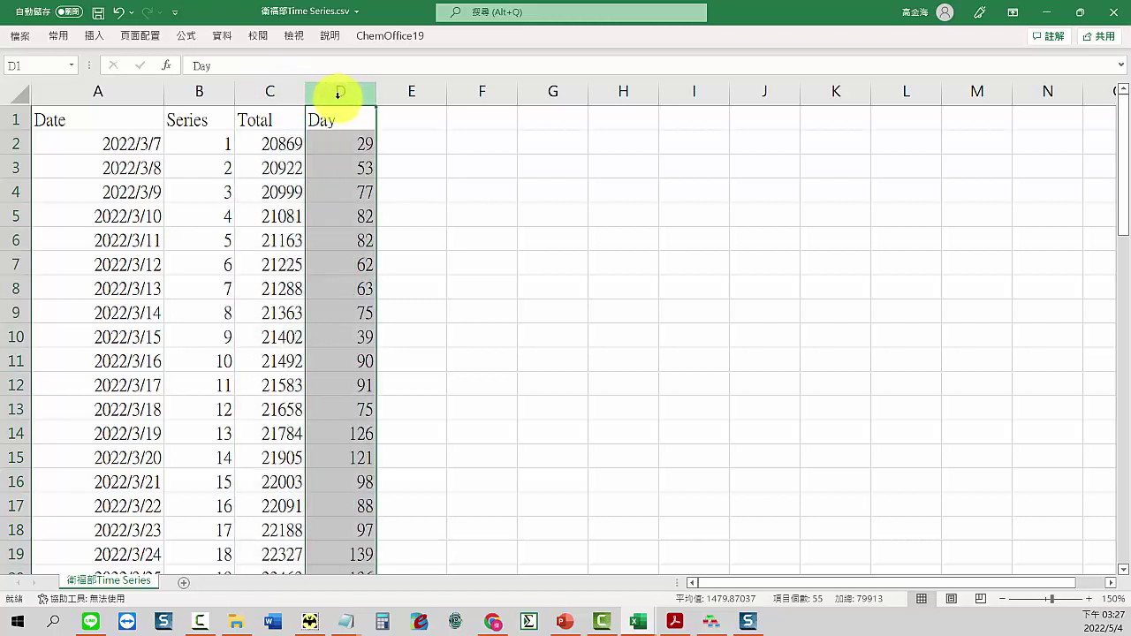
{"action": "left_click", "coordinate": [270, 94]}
{"action": "left_click", "coordinate": [268, 146]}
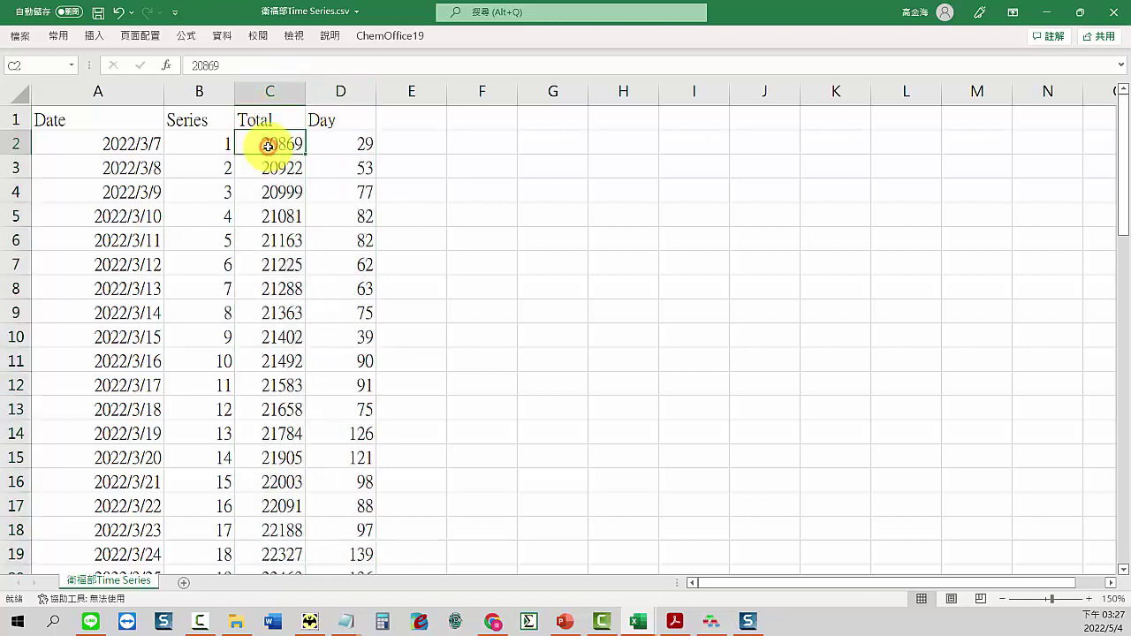
{"action": "left_click_drag", "start_coordinate": [268, 150], "coordinate": [273, 344]}
{"action": "scroll", "coordinate": [274, 347], "scroll_direction": "down", "scroll_amount": 7}
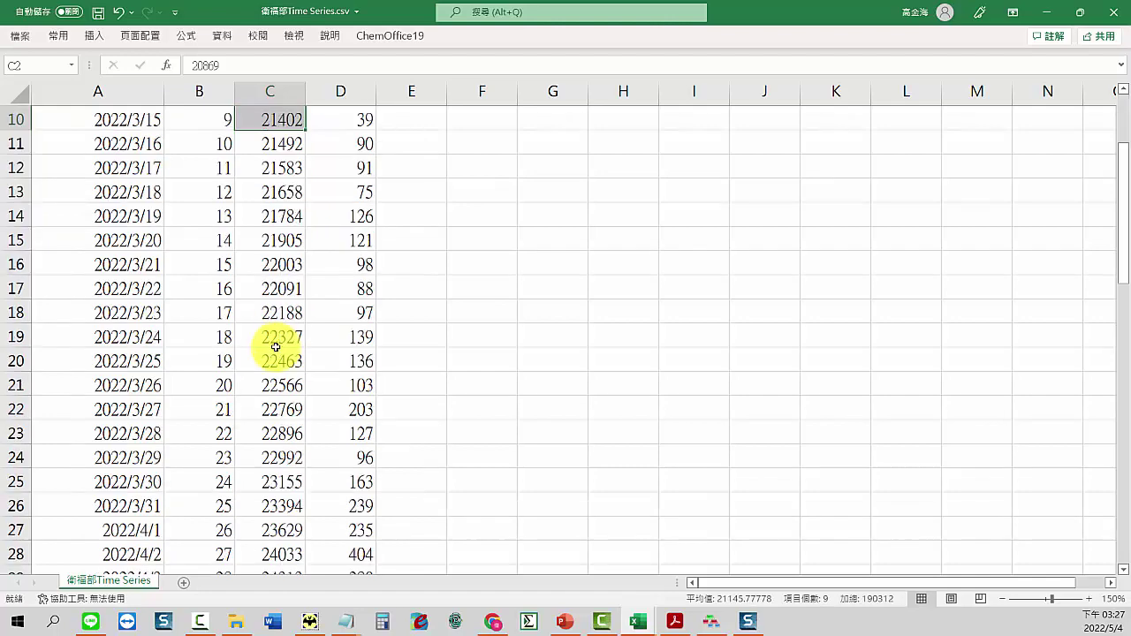
{"action": "scroll", "coordinate": [276, 347], "scroll_direction": "down", "scroll_amount": 8}
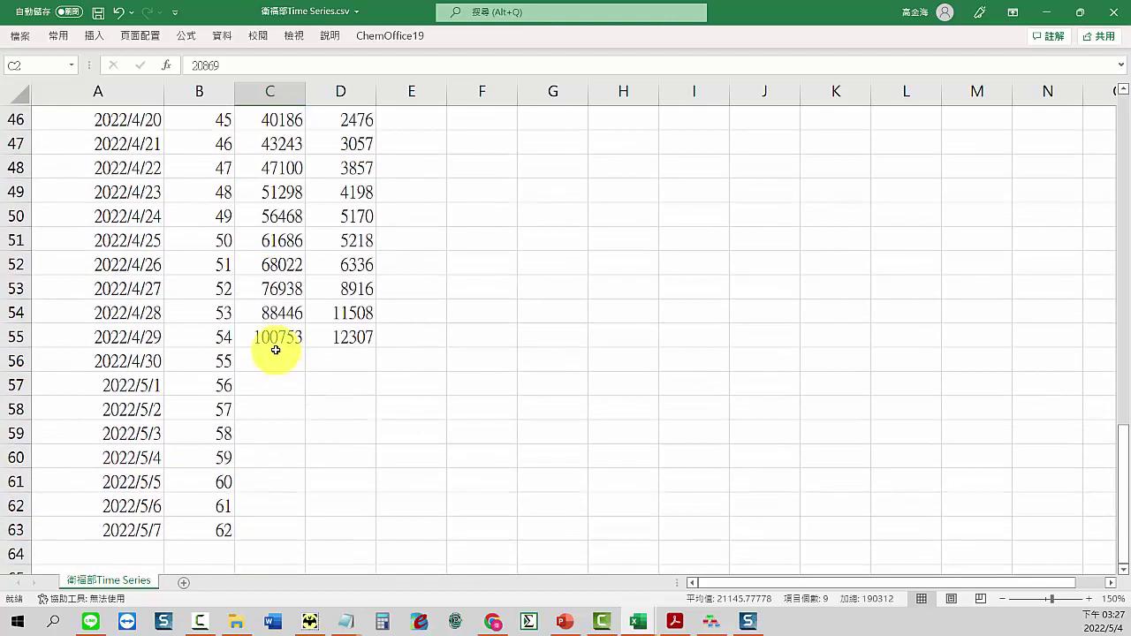
{"action": "left_click_drag", "start_coordinate": [101, 341], "coordinate": [297, 341]}
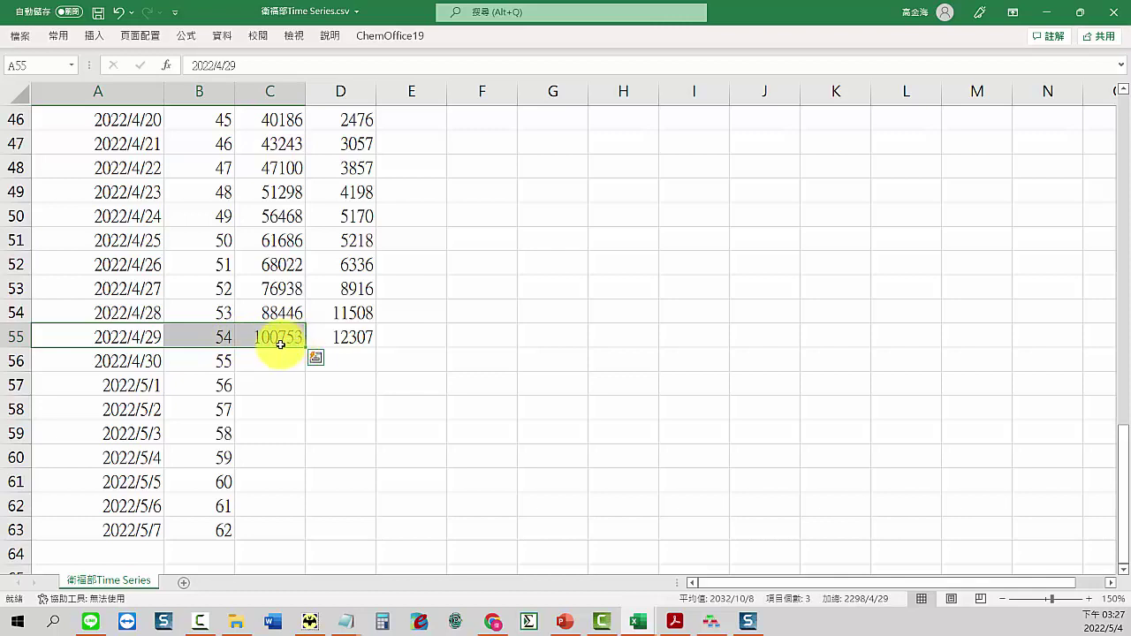
{"action": "left_click", "coordinate": [268, 338]}
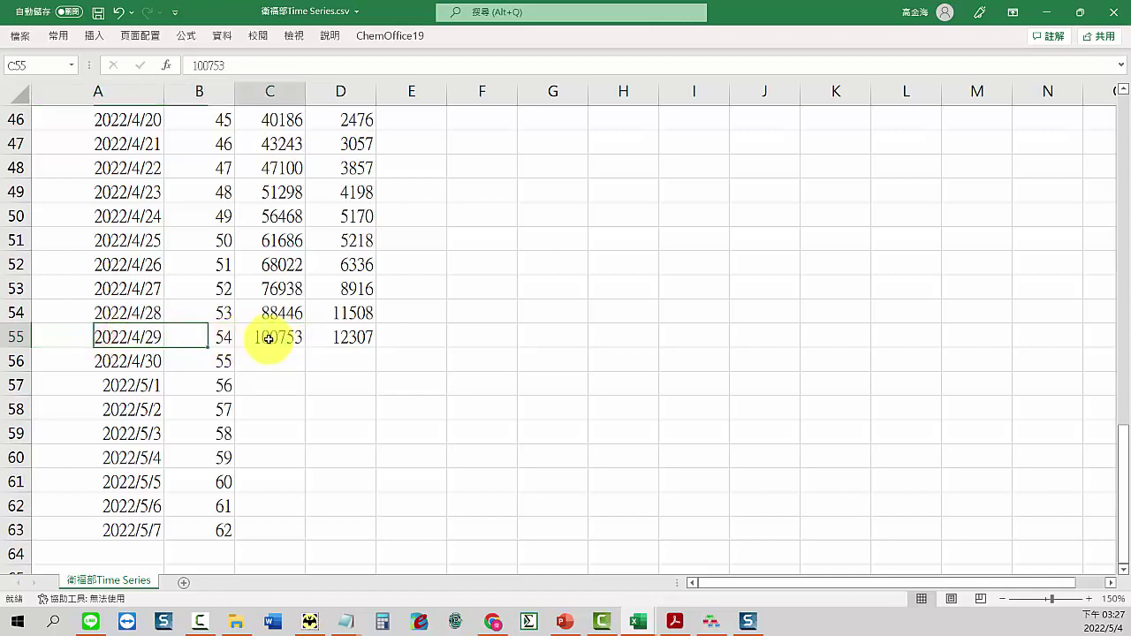
{"action": "left_click_drag", "start_coordinate": [285, 357], "coordinate": [278, 512]}
{"action": "left_click_drag", "start_coordinate": [156, 360], "coordinate": [132, 505]}
{"action": "left_click_drag", "start_coordinate": [259, 363], "coordinate": [262, 544]}
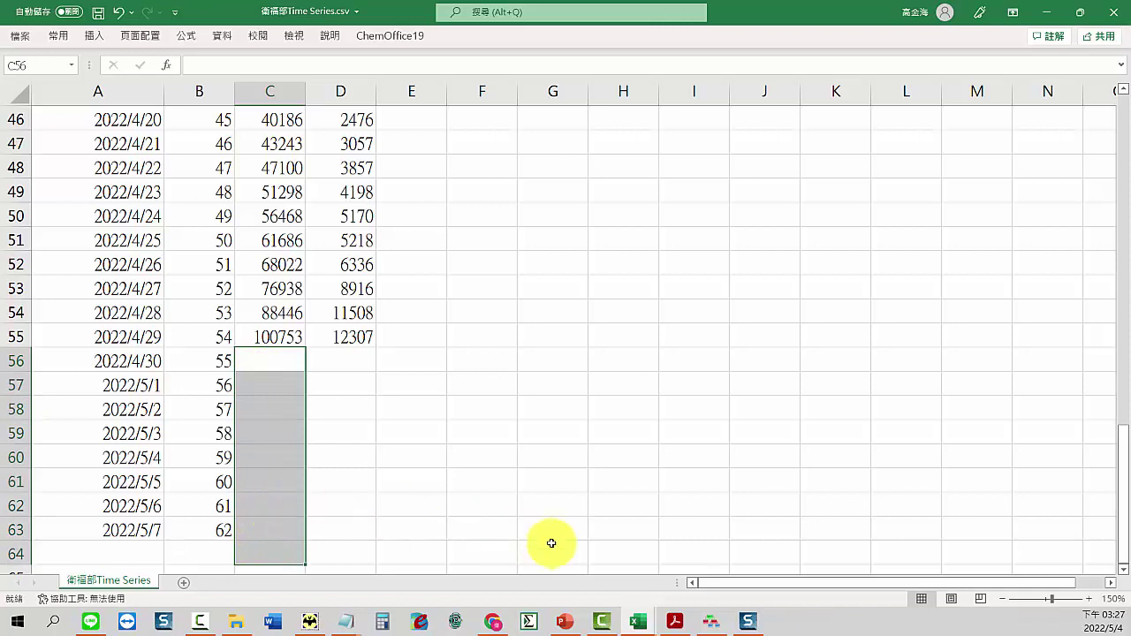
Step: Load 衛福部Time Series.csv into the empty Notepad window and check its comma-separated rows through the last date
{"action": "mouse_move", "coordinate": [349, 619]}
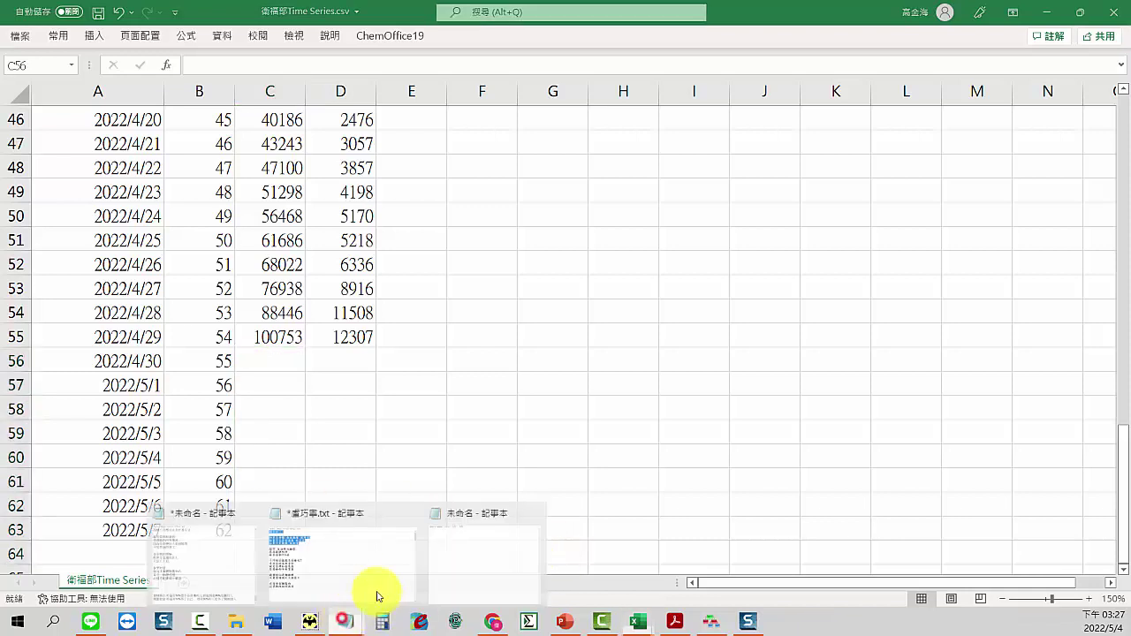
{"action": "left_click", "coordinate": [472, 539]}
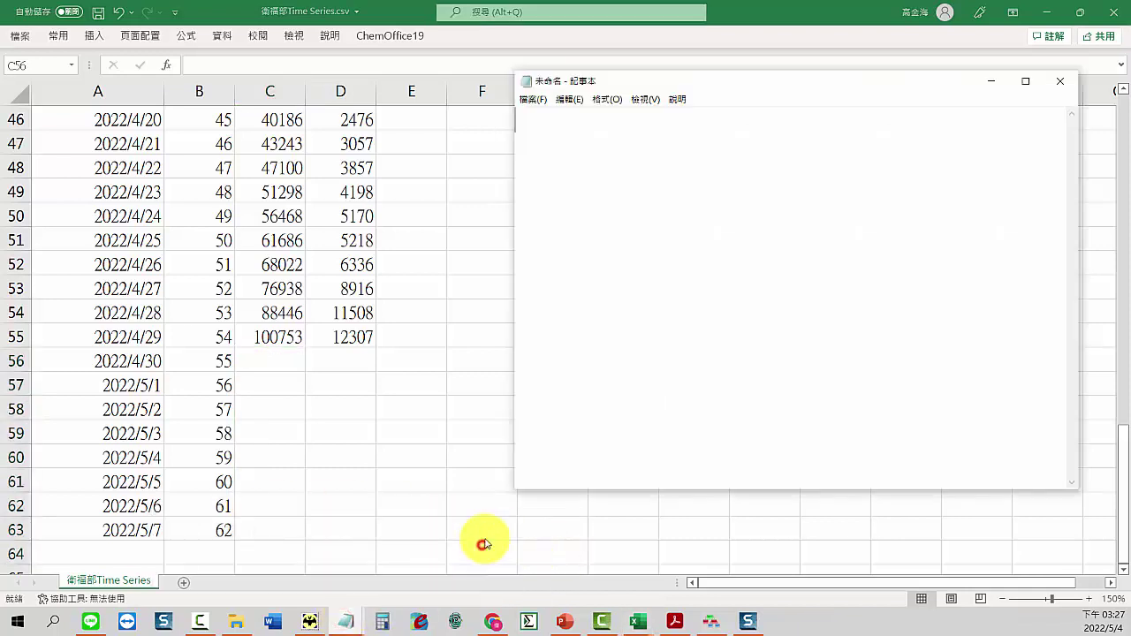
{"action": "left_click", "coordinate": [237, 624]}
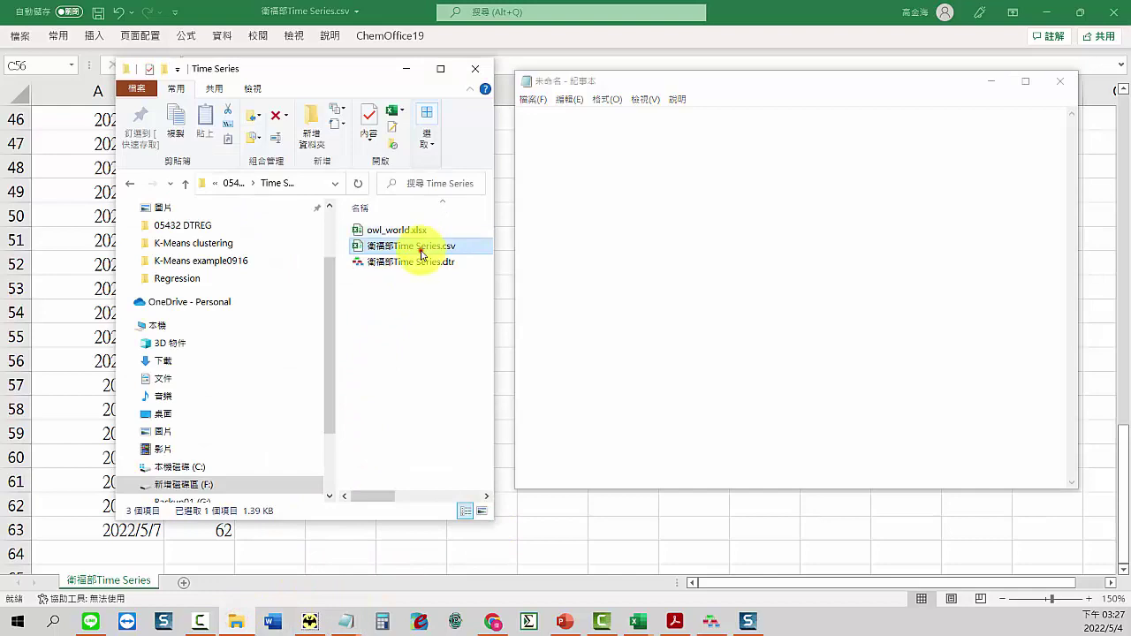
{"action": "left_click_drag", "start_coordinate": [421, 254], "coordinate": [763, 242]}
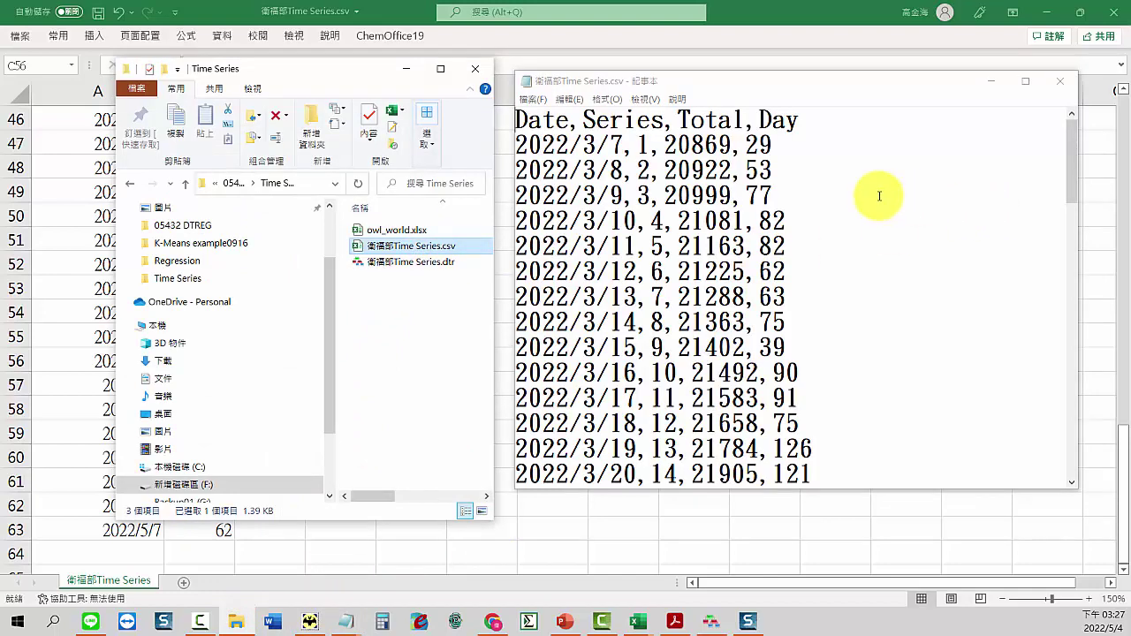
{"action": "scroll", "coordinate": [879, 196], "scroll_direction": "down", "scroll_amount": 16}
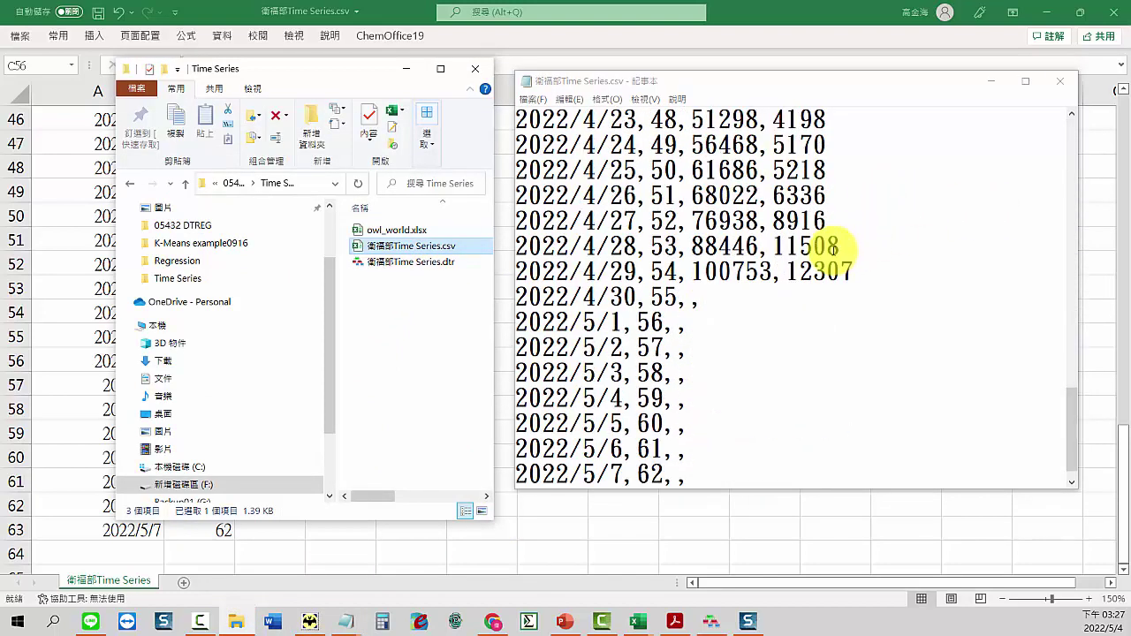
Step: Switch to DTREG and clear the Time Series folder window out of the way
{"action": "scroll", "coordinate": [821, 248], "scroll_direction": "up", "scroll_amount": 9}
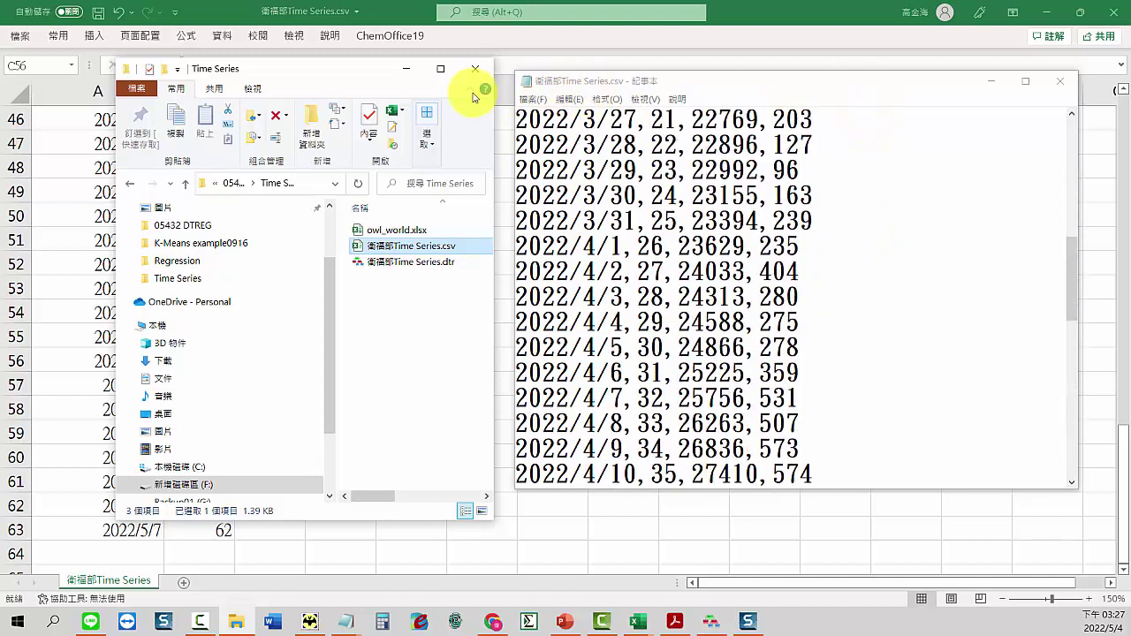
{"action": "left_click", "coordinate": [409, 70]}
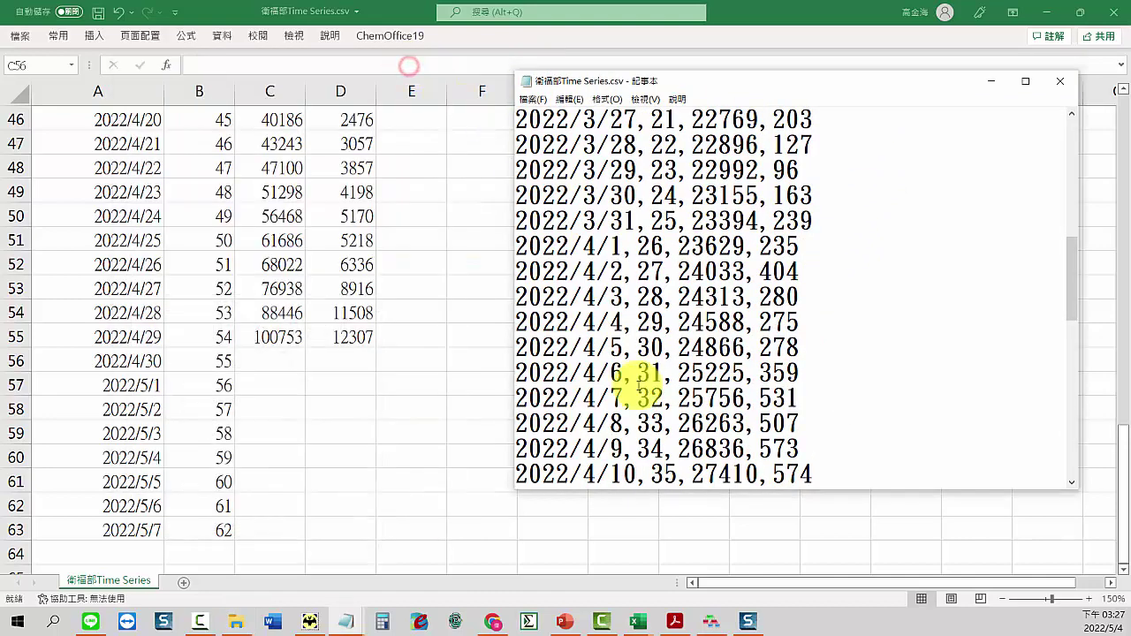
{"action": "left_click", "coordinate": [712, 620]}
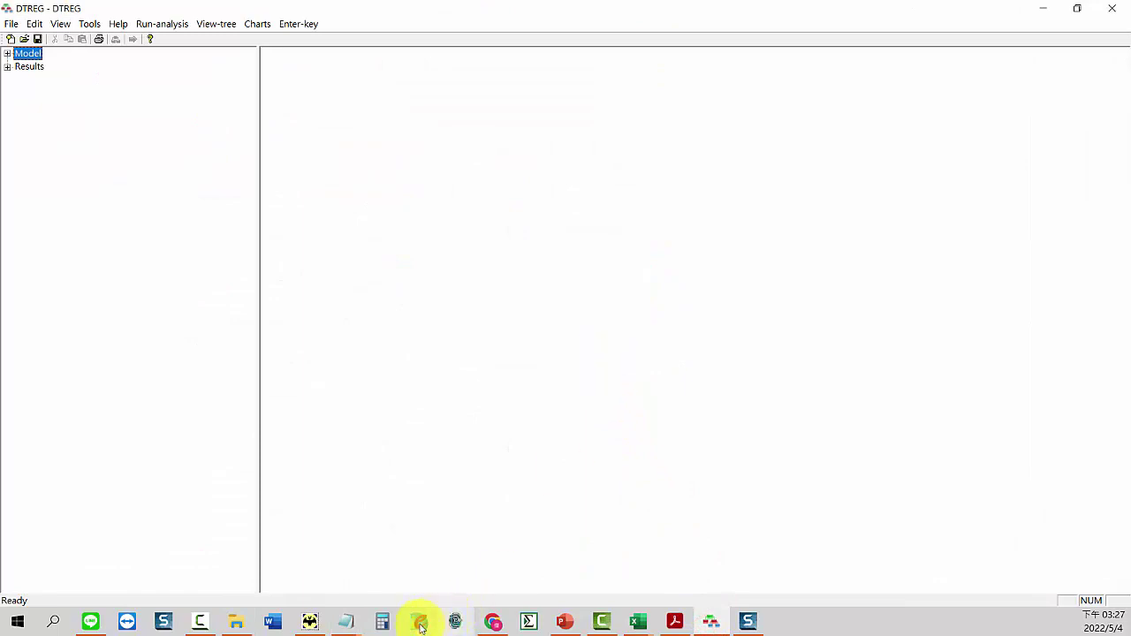
{"action": "left_click", "coordinate": [236, 623]}
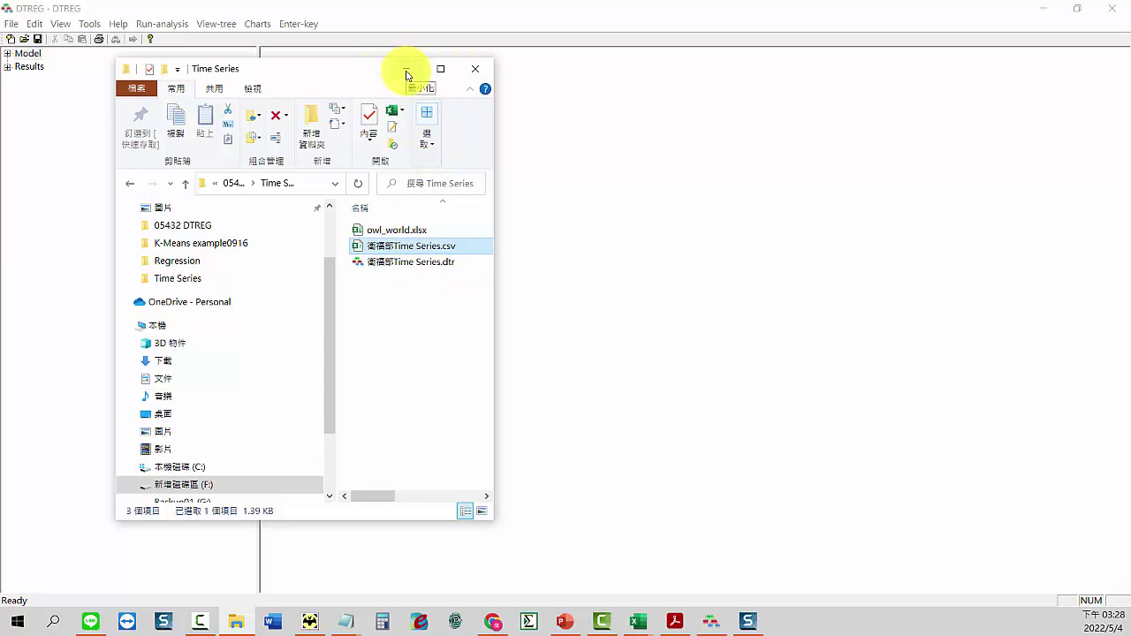
{"action": "left_click", "coordinate": [649, 189]}
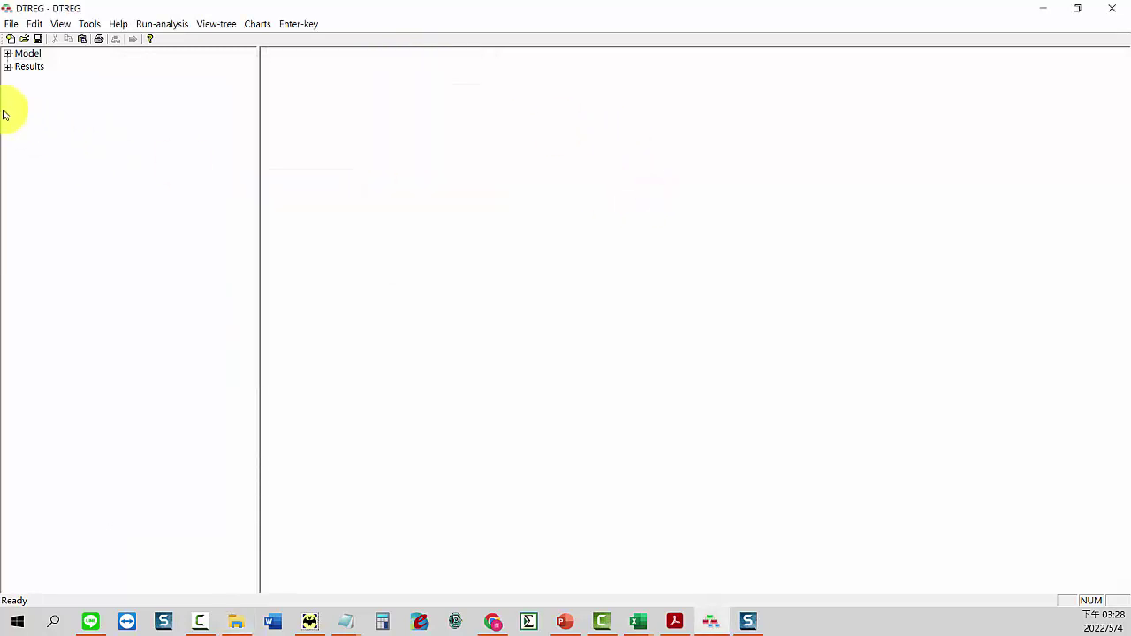
Step: Start a new project and load 衛福部Time Series.csv from the 05432 DTREG\Time Series folder as its input data file
{"action": "left_click", "coordinate": [10, 40]}
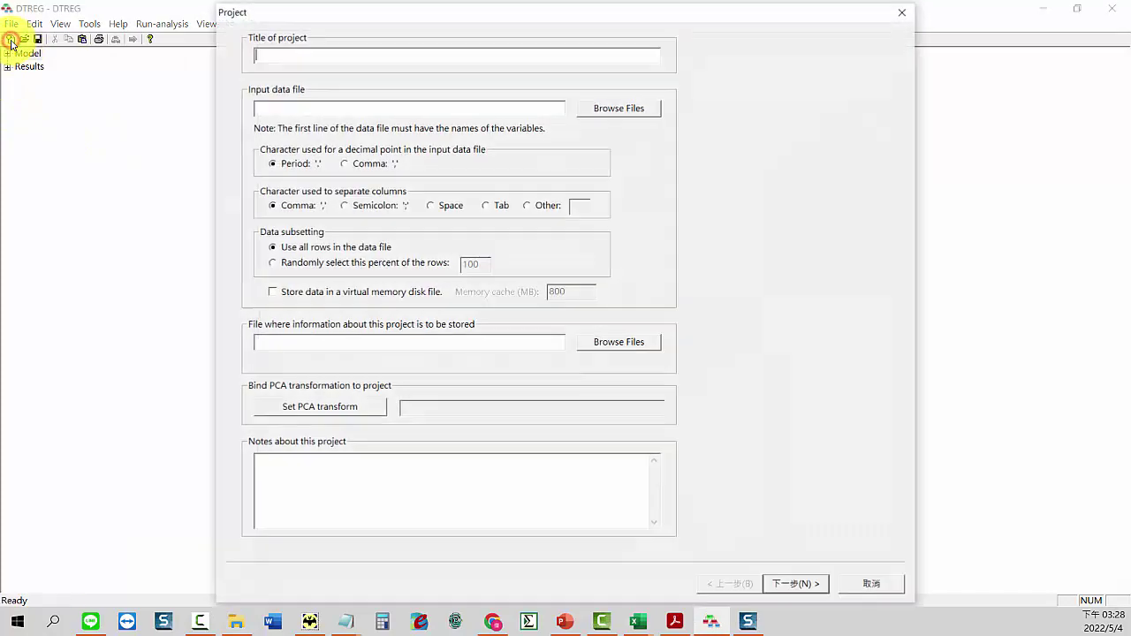
{"action": "left_click", "coordinate": [622, 110]}
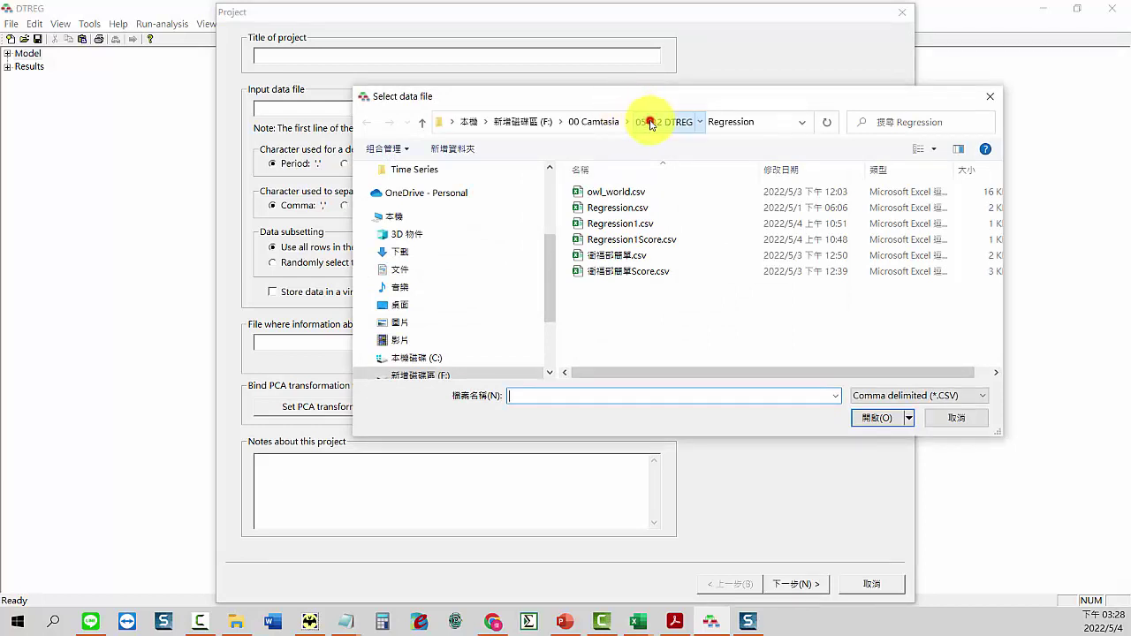
{"action": "left_click", "coordinate": [642, 120]}
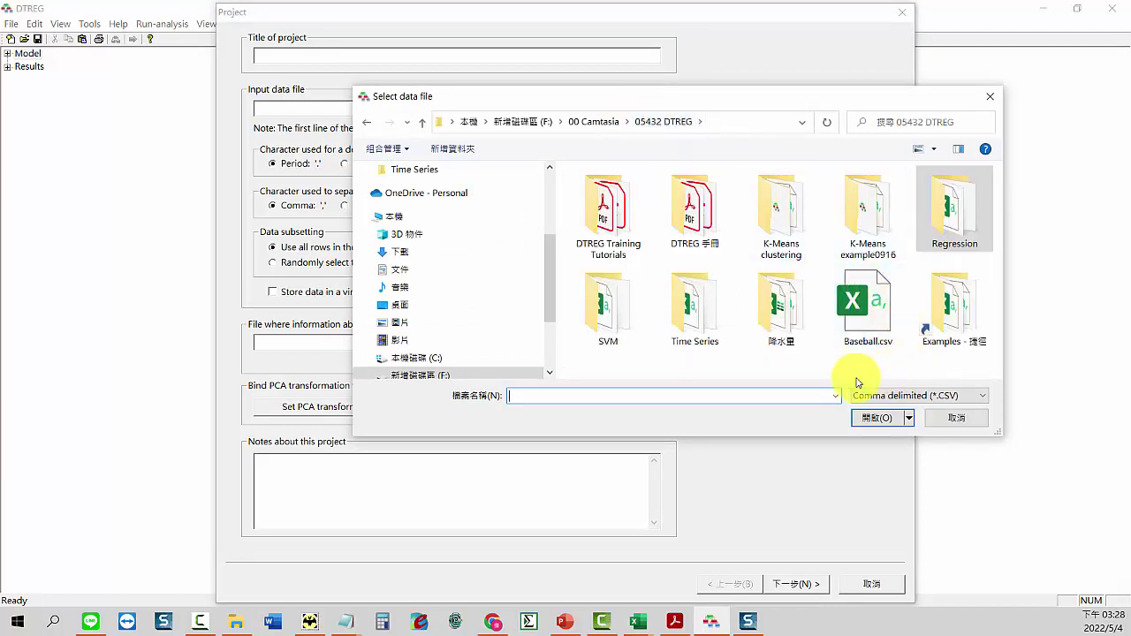
{"action": "double_click", "coordinate": [698, 311]}
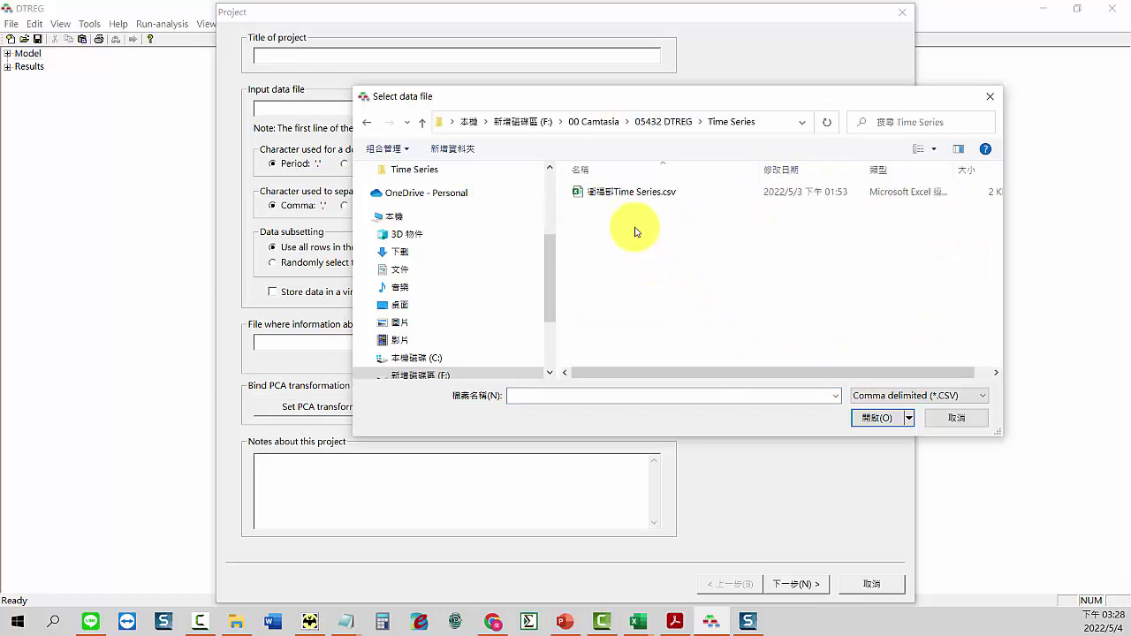
{"action": "left_click", "coordinate": [600, 190]}
{"action": "left_click", "coordinate": [875, 417]}
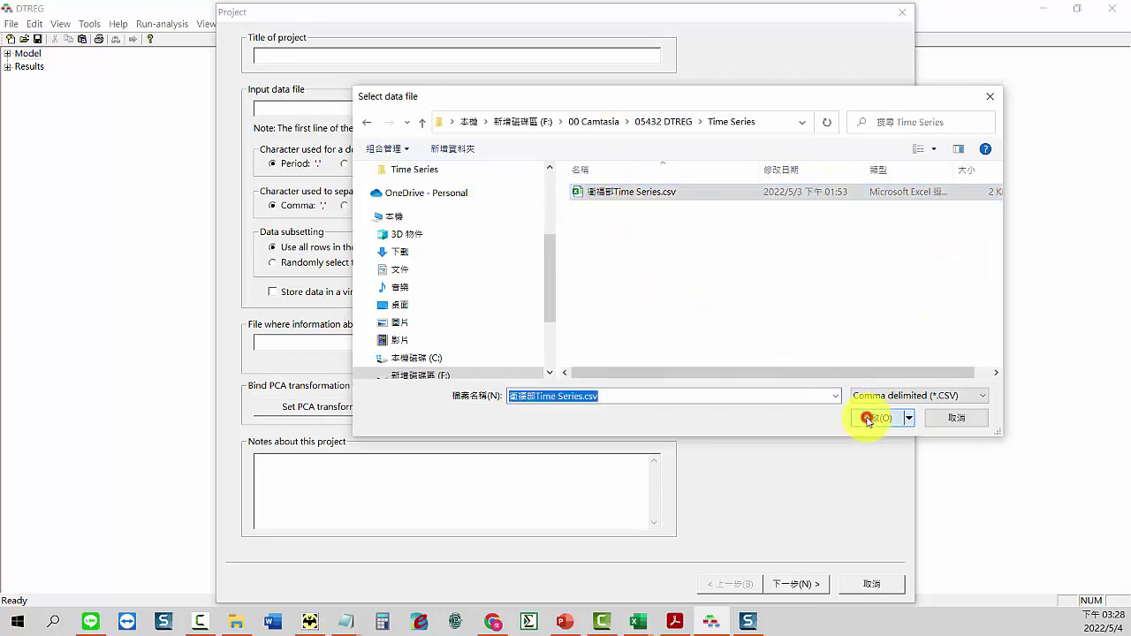
Step: Title the project test
{"action": "left_click", "coordinate": [310, 57]}
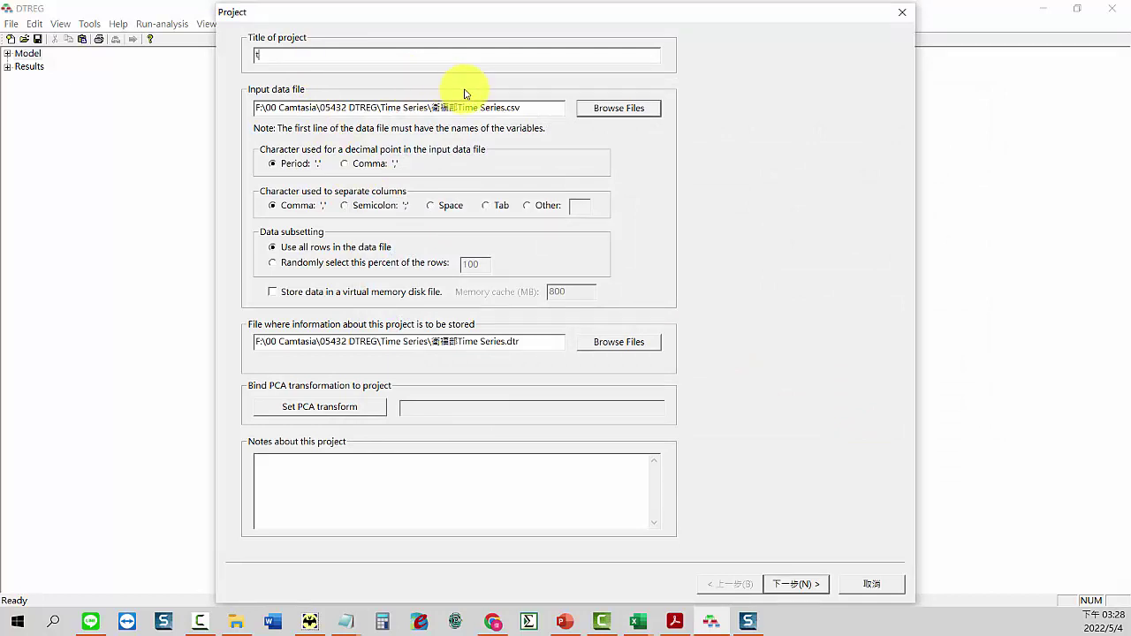
{"action": "type", "text": "test"}
{"action": "double_click", "coordinate": [294, 57]}
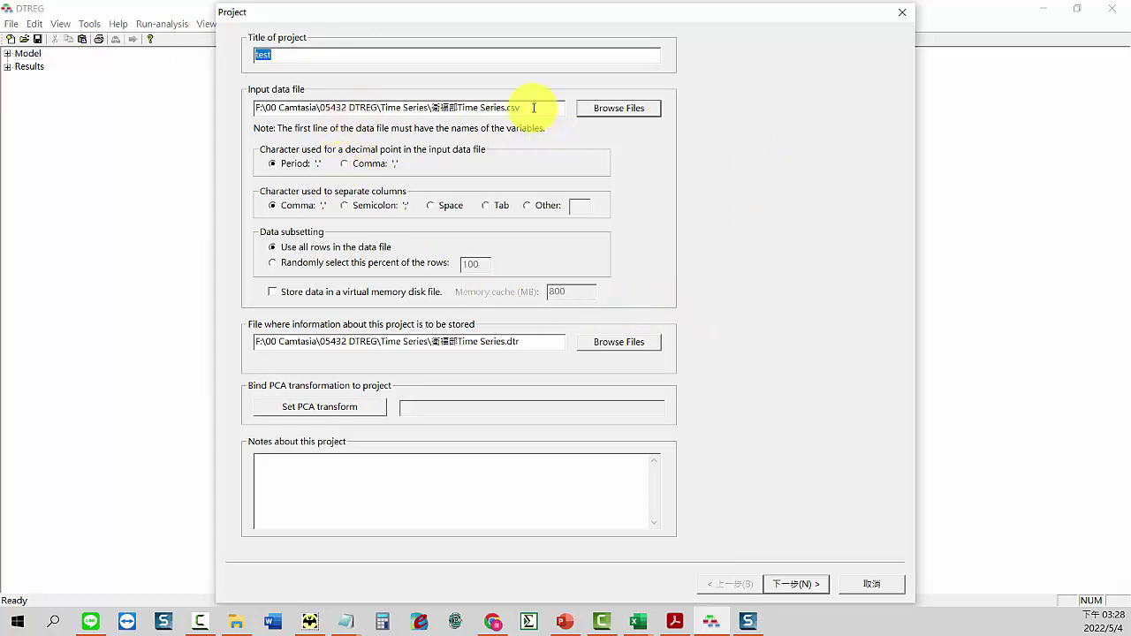
Step: Review the input data file path and the CSV file choice in the Time Series folder
{"action": "left_click_drag", "start_coordinate": [534, 106], "coordinate": [240, 107]}
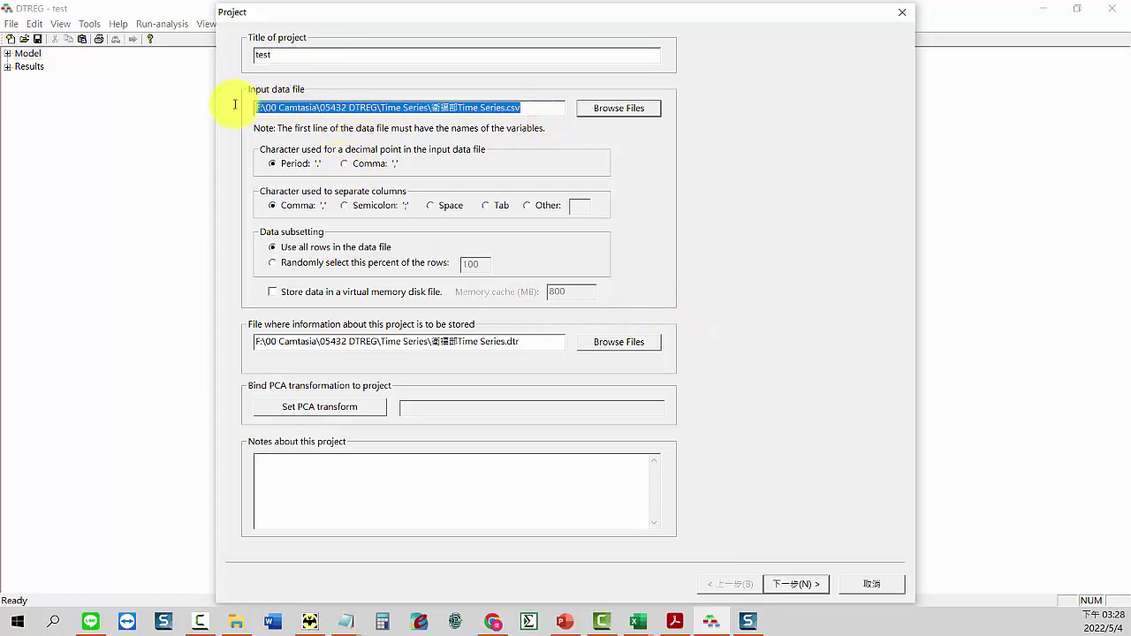
{"action": "left_click", "coordinate": [622, 112]}
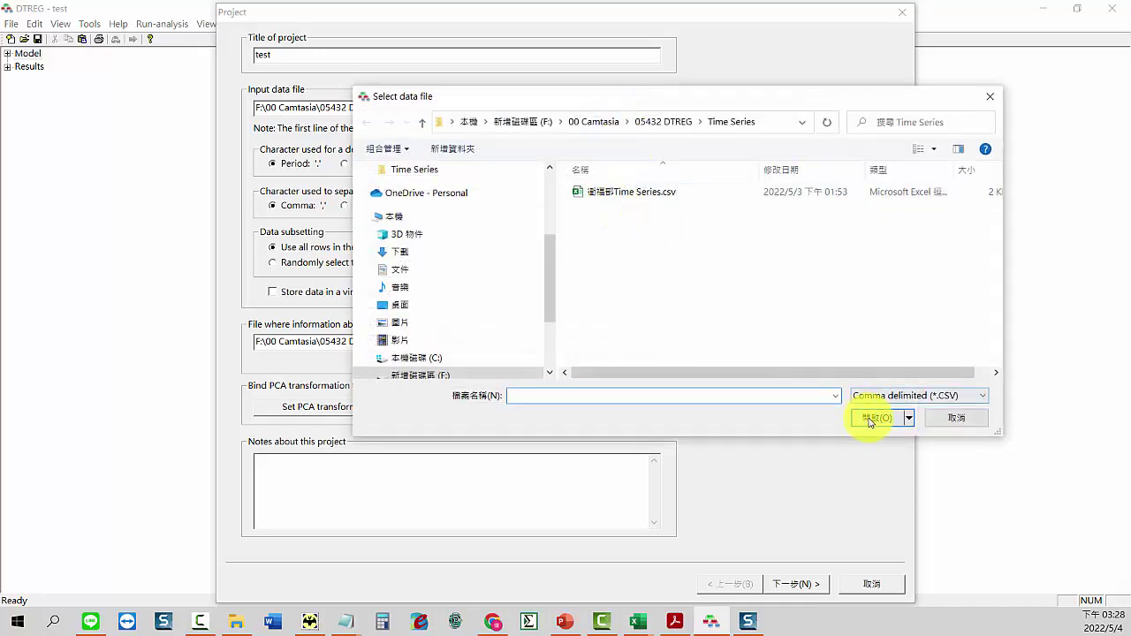
{"action": "left_click", "coordinate": [883, 418]}
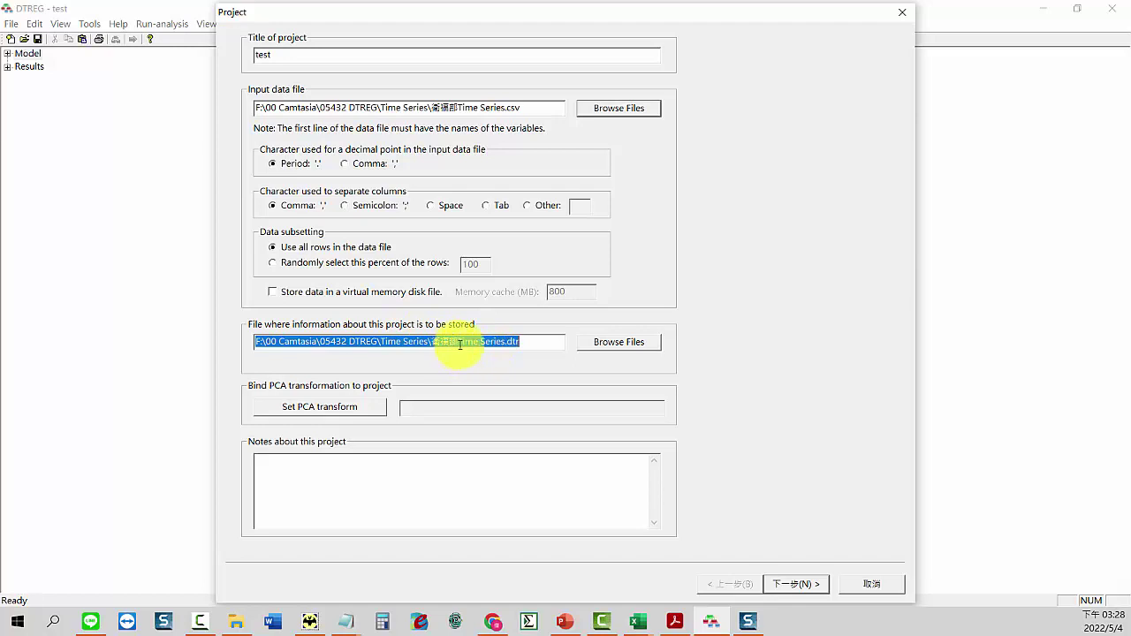
Step: Set the project storage file to test.dtr in the Time Series folder and continue to the time series settings
{"action": "left_click", "coordinate": [530, 344]}
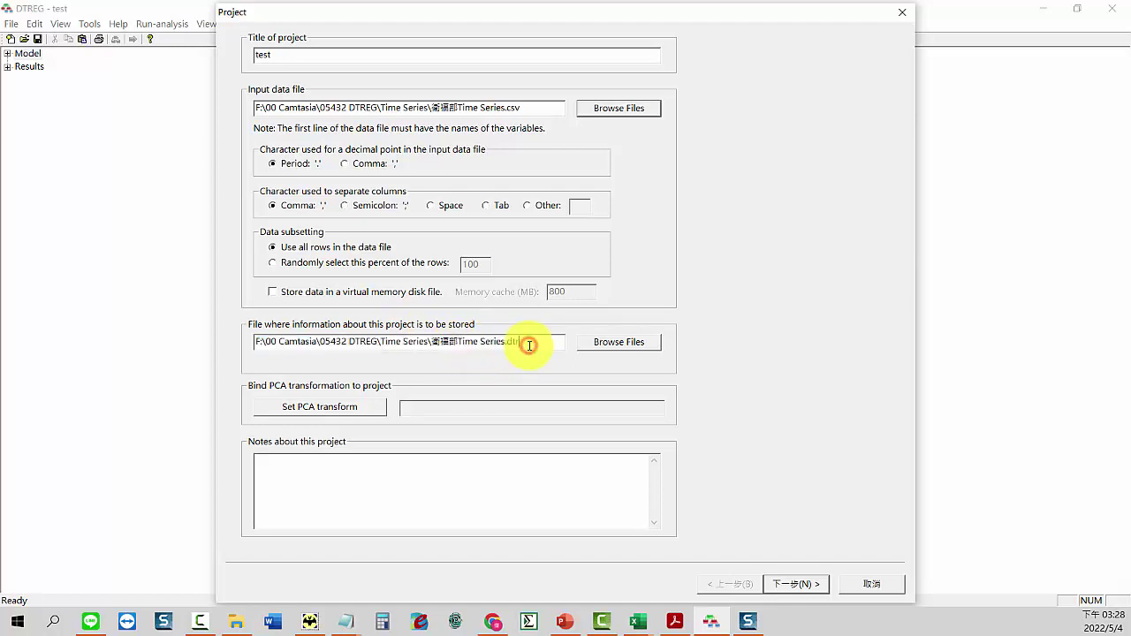
{"action": "left_click_drag", "start_coordinate": [529, 345], "coordinate": [474, 340]}
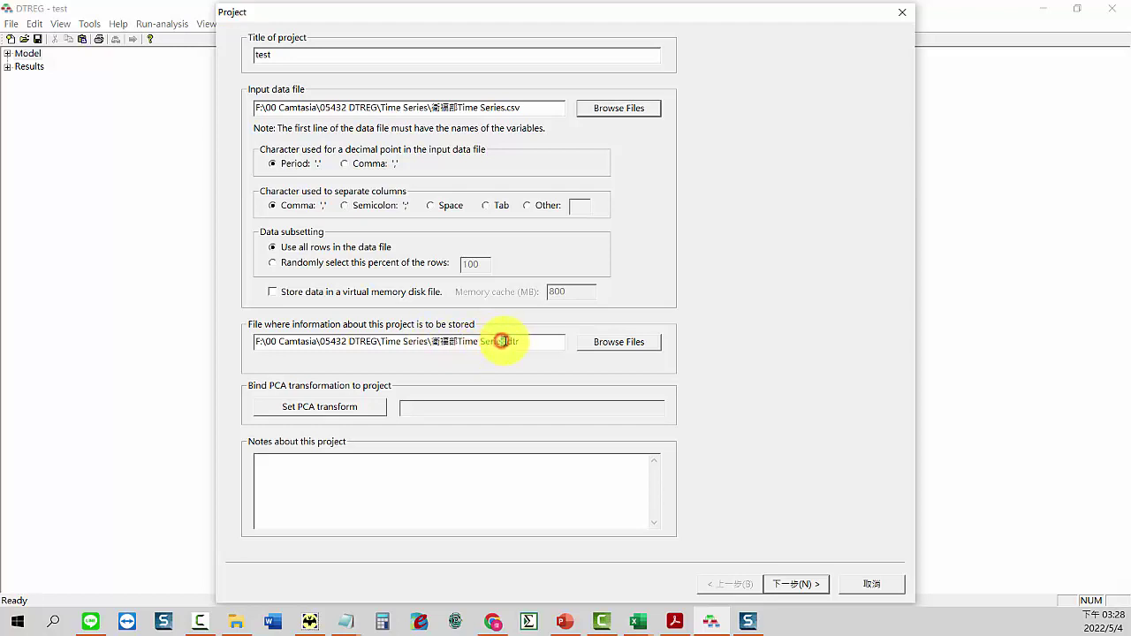
{"action": "left_click_drag", "start_coordinate": [504, 341], "coordinate": [448, 343]}
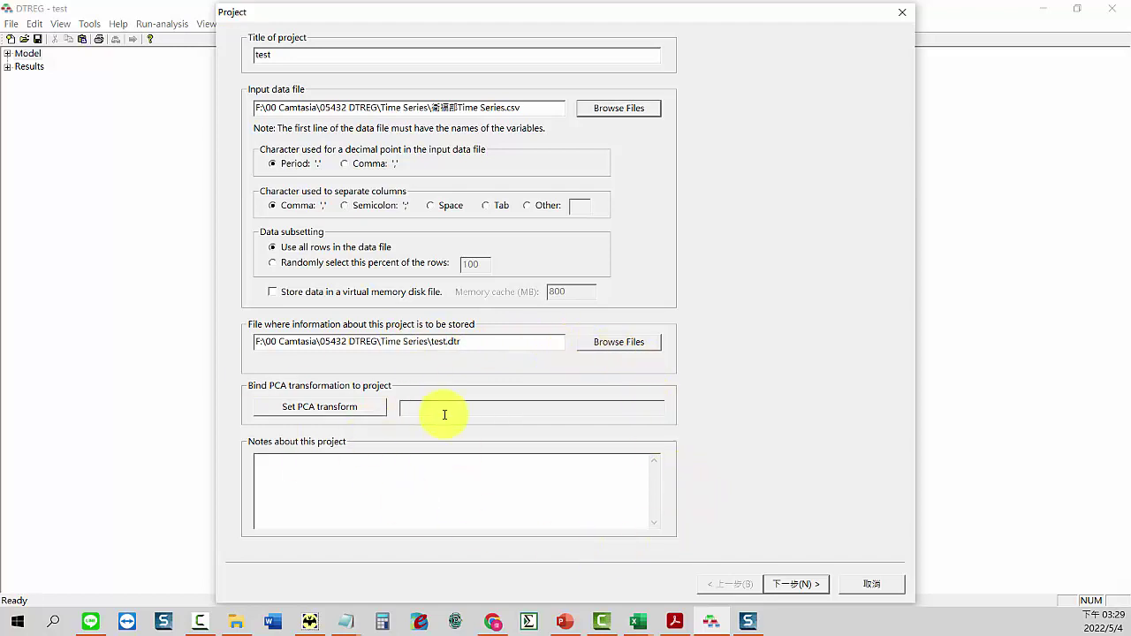
{"action": "left_click", "coordinate": [806, 583]}
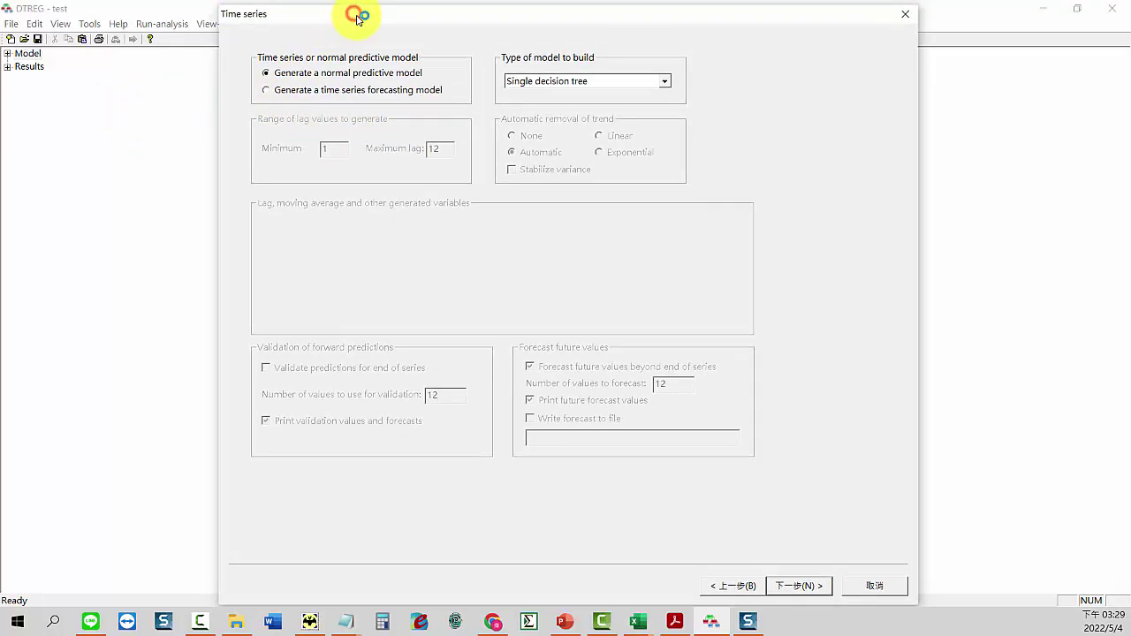
Step: Choose a time series forecasting model with Gene Expression Programming as its type and continue to the variable settings
{"action": "left_click_drag", "start_coordinate": [359, 15], "coordinate": [361, 21]}
{"action": "left_click", "coordinate": [268, 93]}
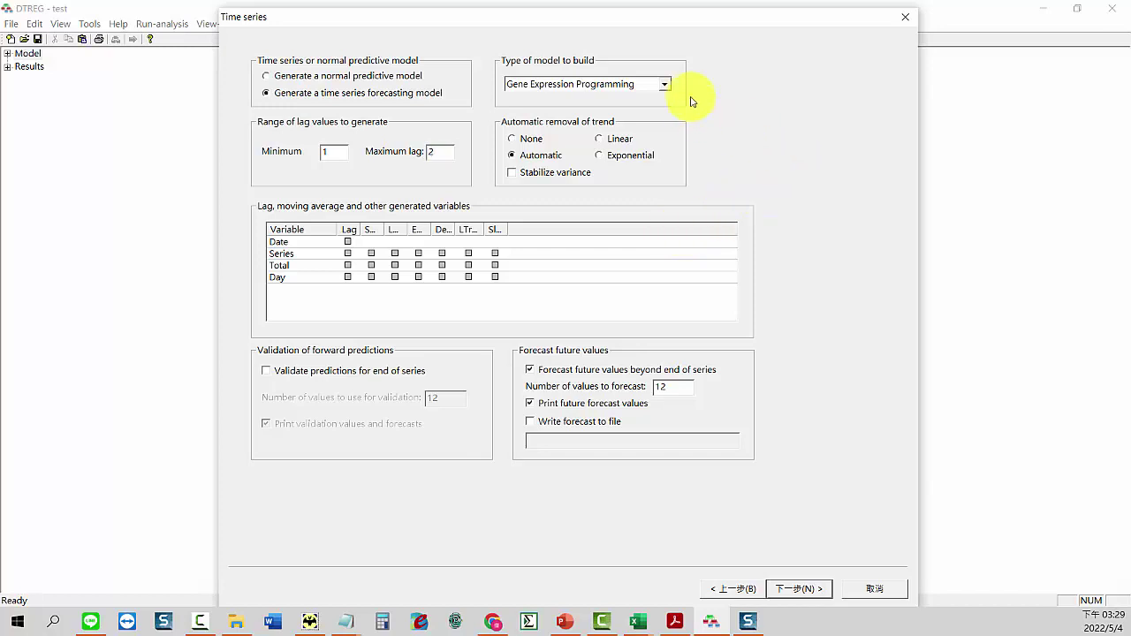
{"action": "left_click", "coordinate": [666, 86]}
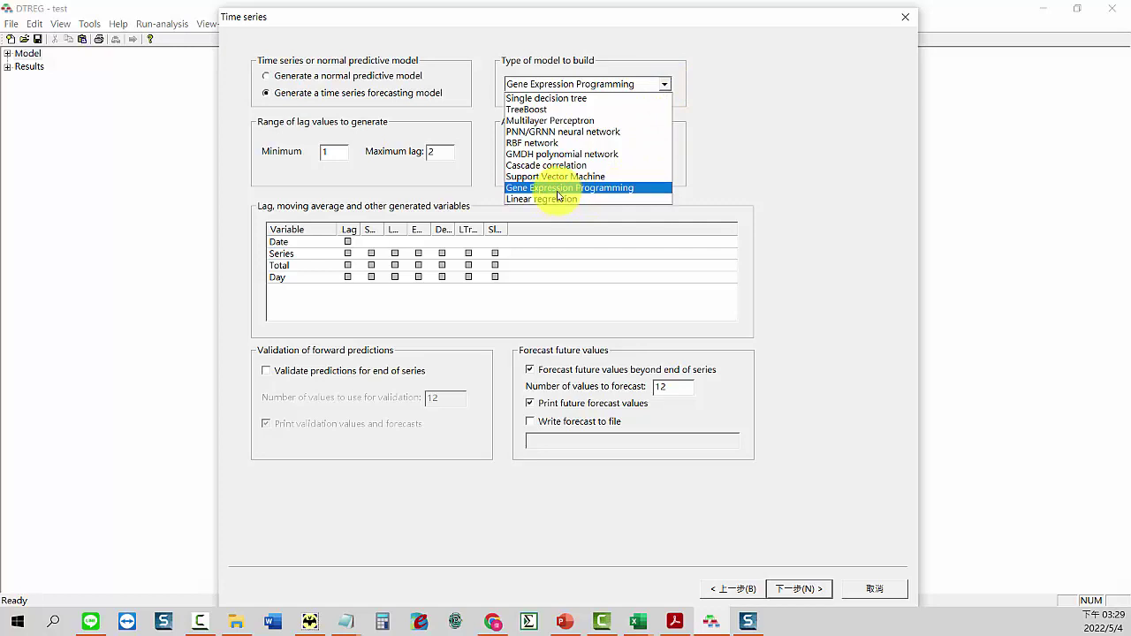
{"action": "left_click", "coordinate": [855, 192]}
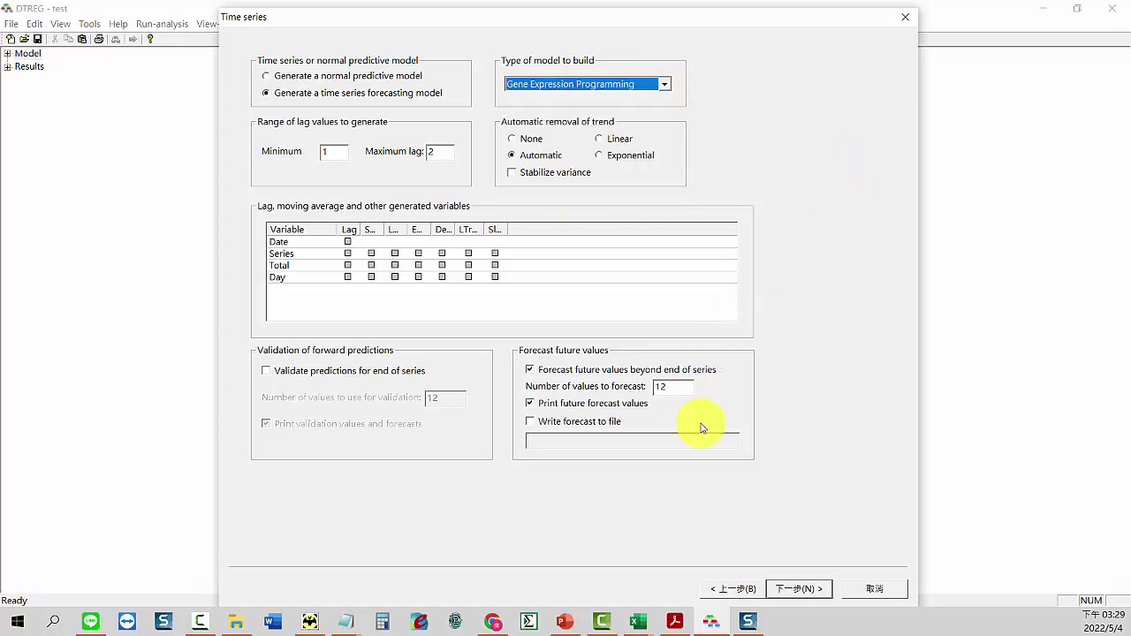
{"action": "left_click", "coordinate": [802, 589]}
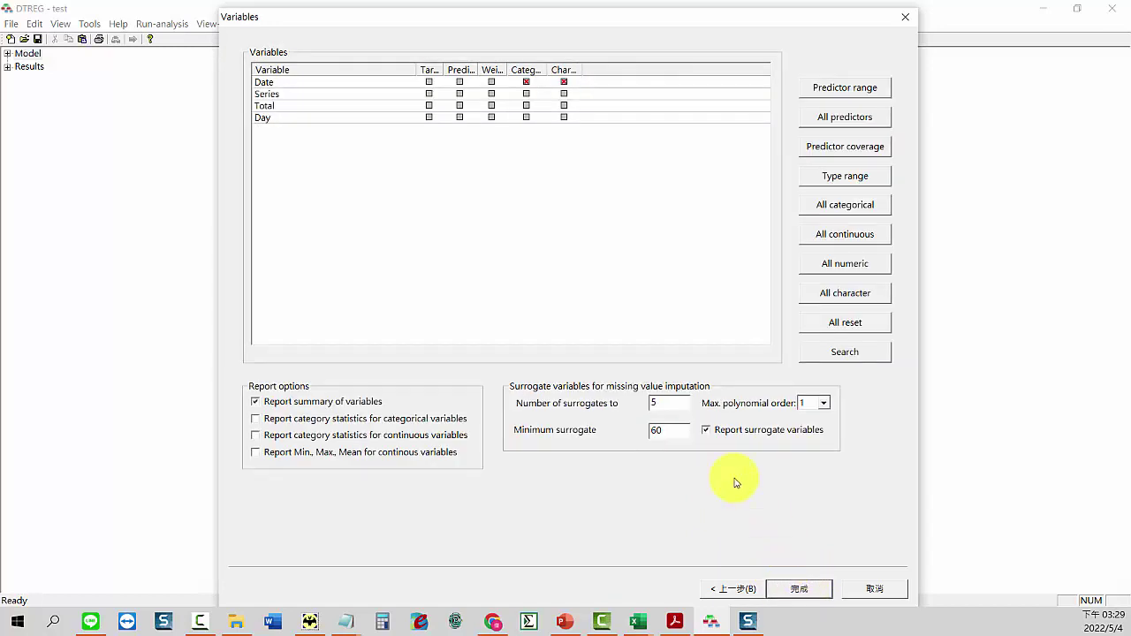
Step: Mark Total as the target variable and Series as the predictor, with the Target and Predictor columns widened
{"action": "left_click", "coordinate": [429, 106]}
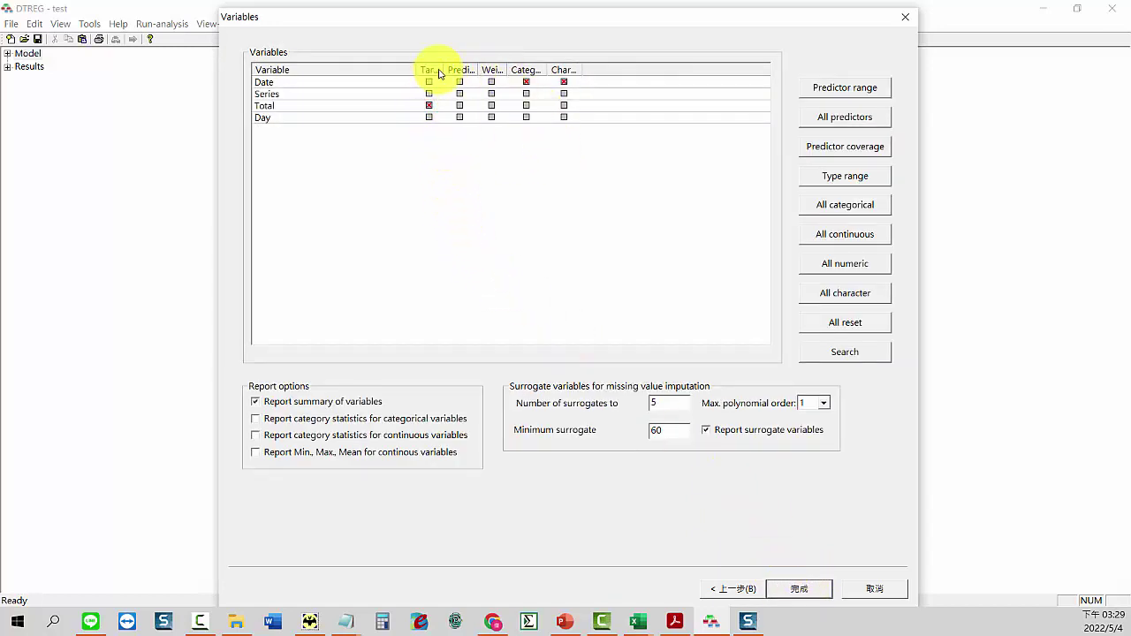
{"action": "left_click_drag", "start_coordinate": [443, 69], "coordinate": [660, 70]}
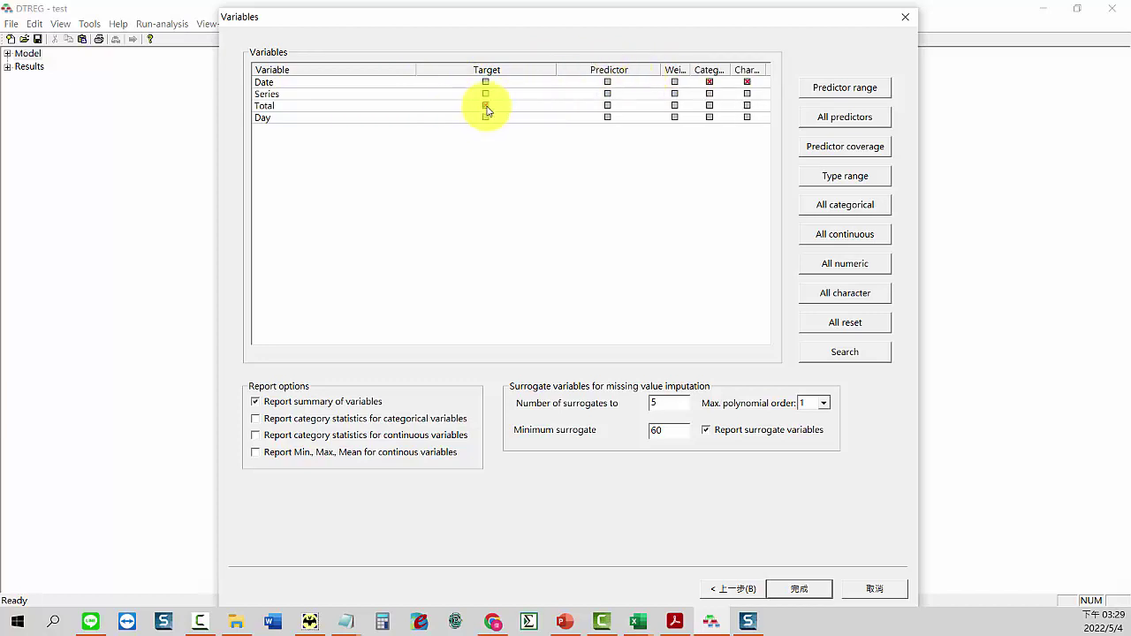
{"action": "left_click", "coordinate": [485, 106]}
{"action": "left_click", "coordinate": [607, 94]}
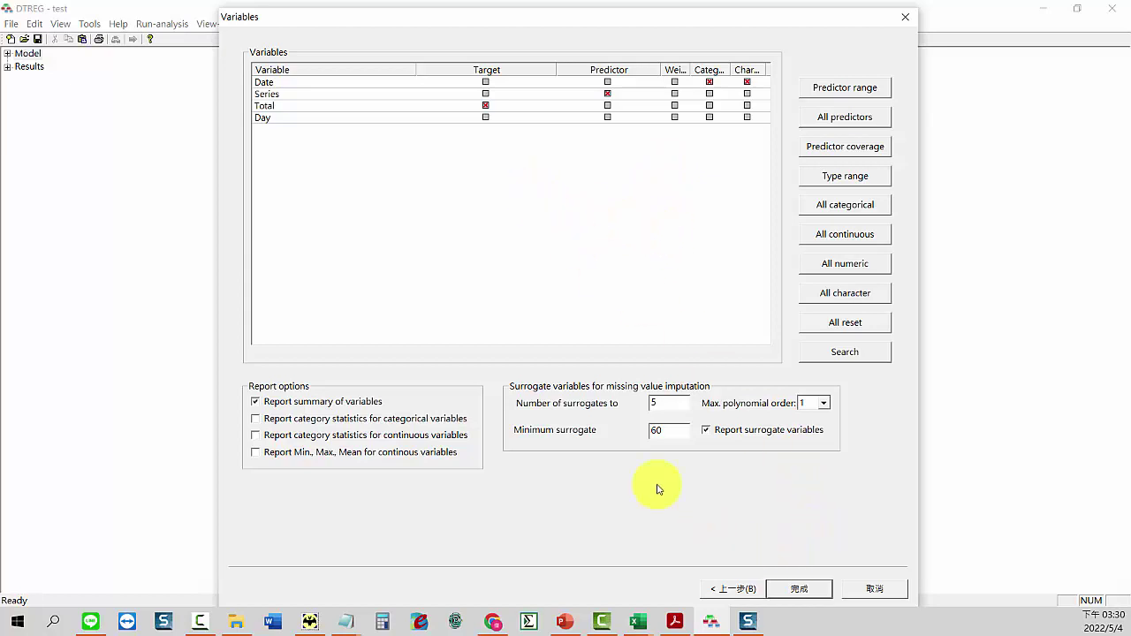
Step: Finish the test project setup while saving the changes to 衛福部簡單.dtr, and run the analysis
{"action": "left_click", "coordinate": [797, 589]}
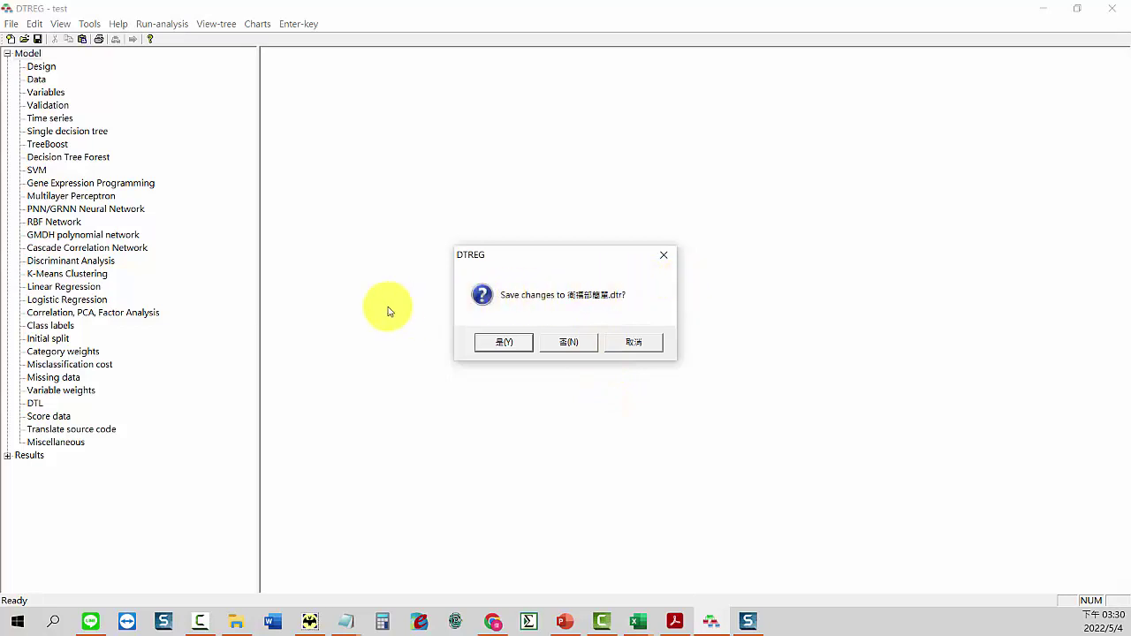
{"action": "left_click", "coordinate": [499, 343]}
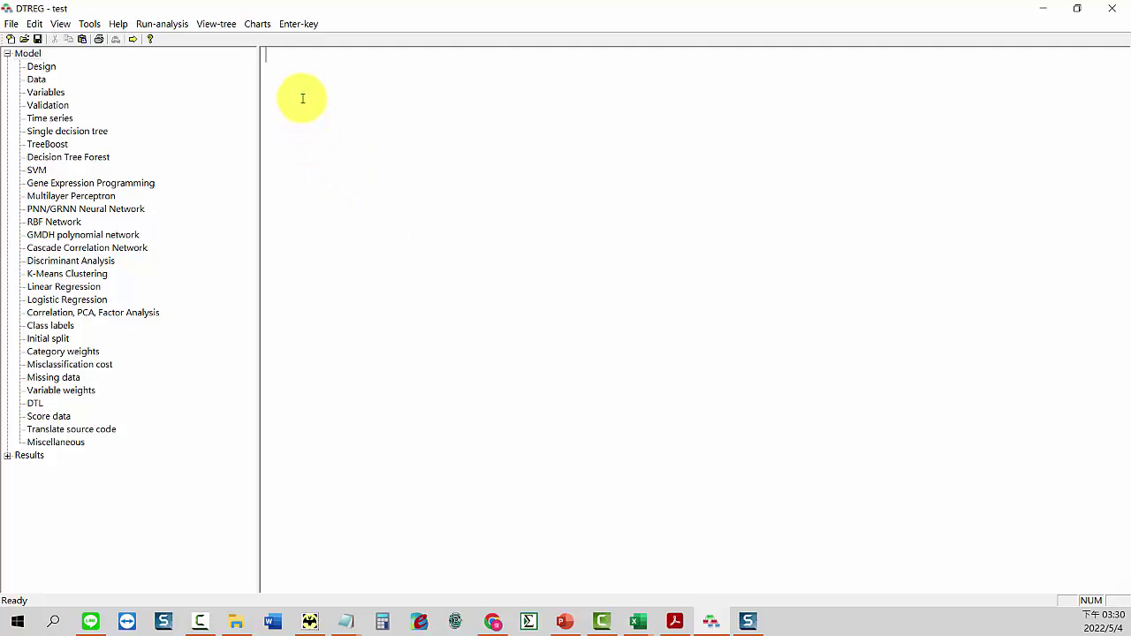
{"action": "left_click", "coordinate": [133, 39]}
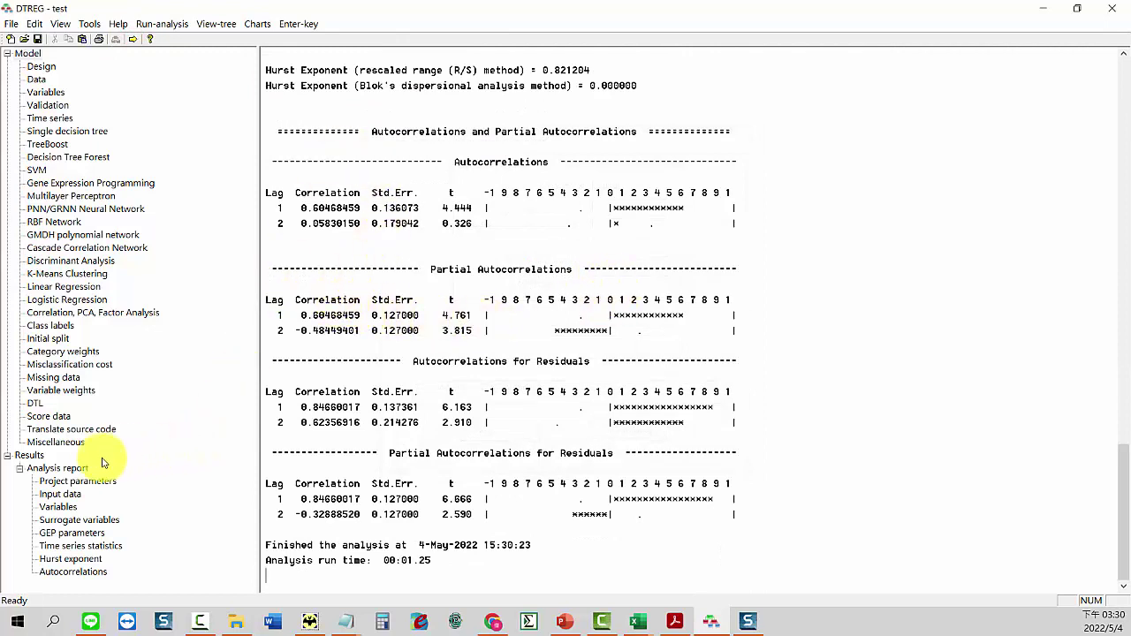
Step: Examine the analysis report sections from the project parameters through the time series statistics and the forecast time series values
{"action": "left_click", "coordinate": [66, 469]}
{"action": "double_click", "coordinate": [67, 471]}
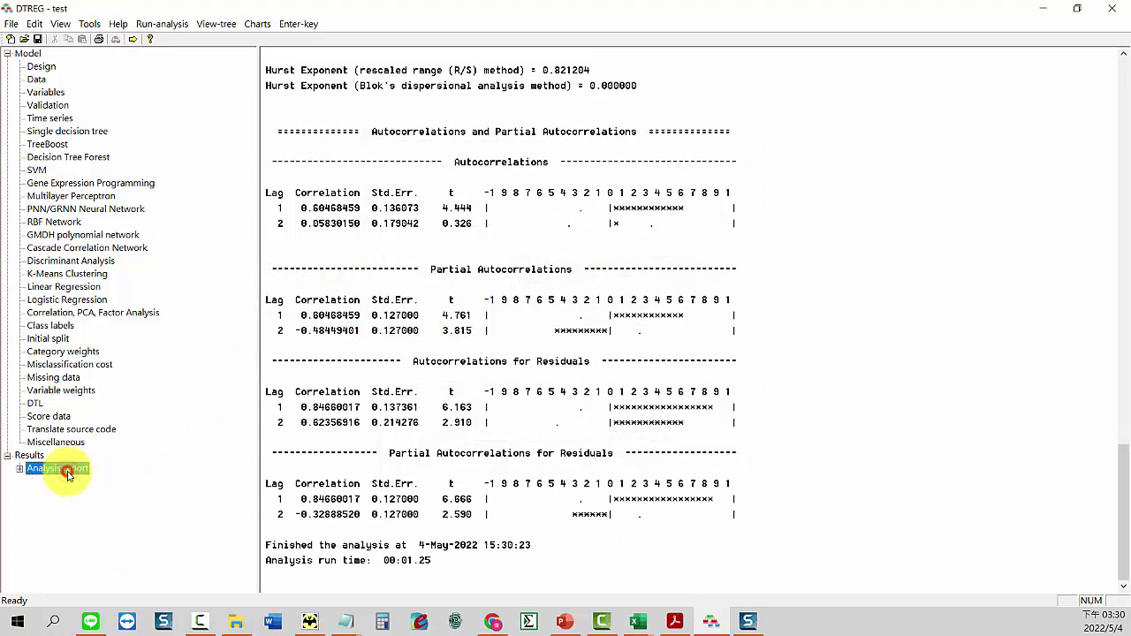
{"action": "double_click", "coordinate": [67, 471]}
{"action": "left_click", "coordinate": [67, 481]}
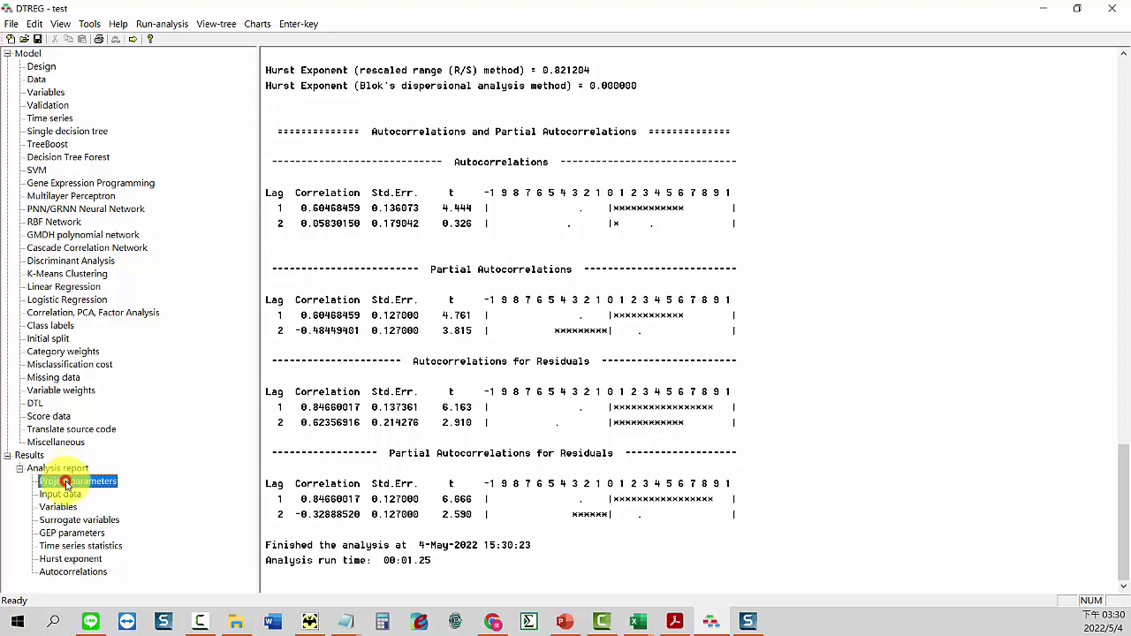
{"action": "left_click", "coordinate": [58, 495]}
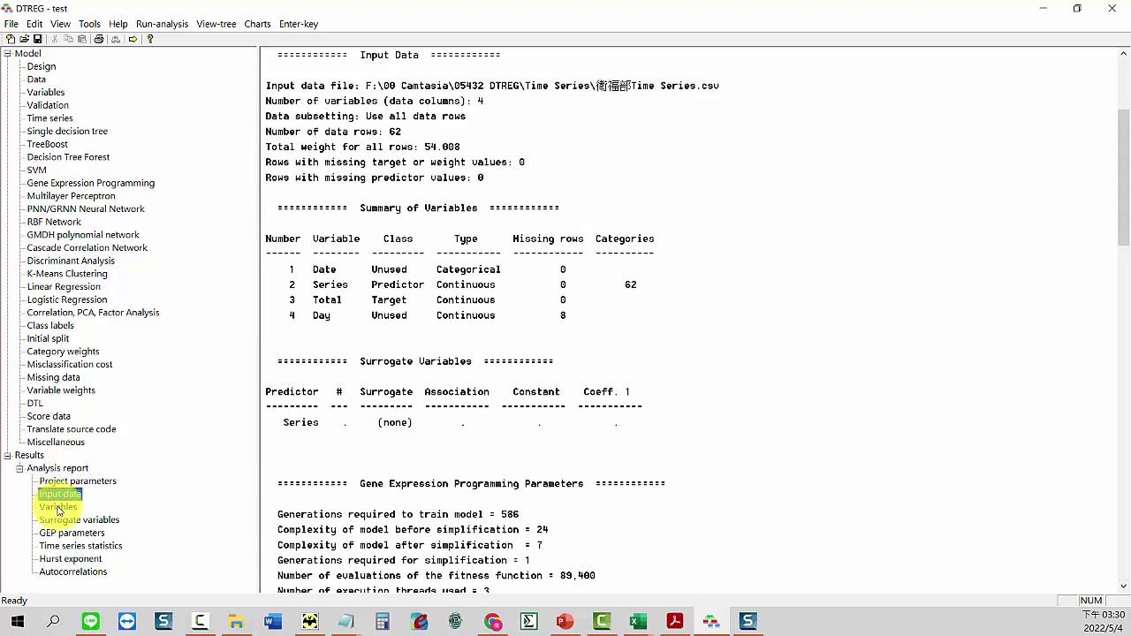
{"action": "left_click", "coordinate": [57, 508]}
{"action": "left_click", "coordinate": [58, 520]}
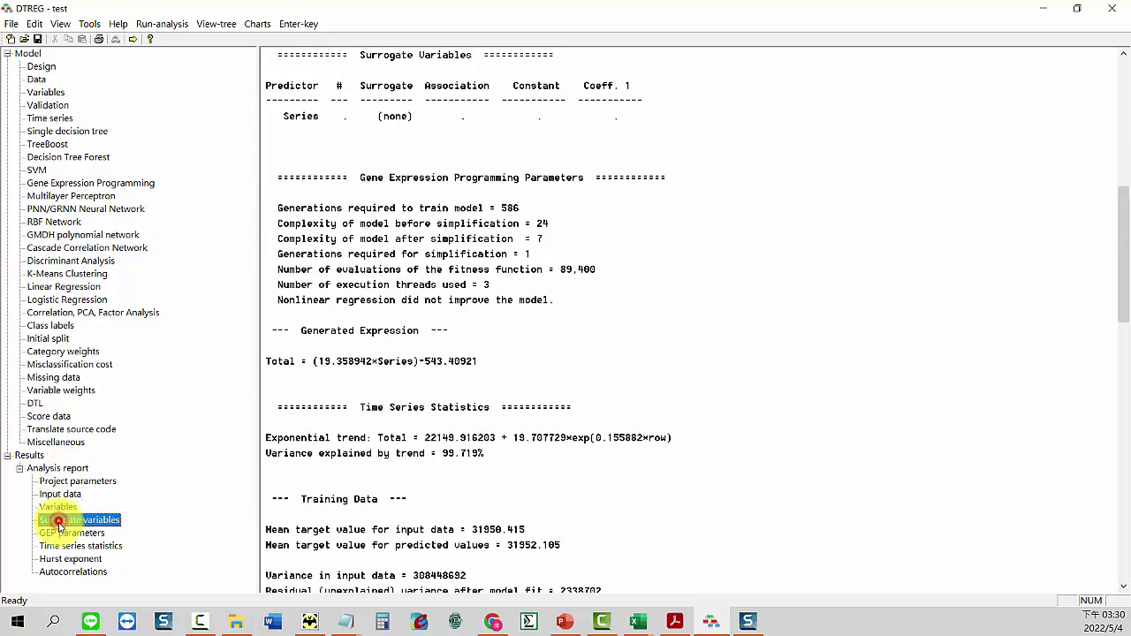
{"action": "left_click", "coordinate": [60, 533]}
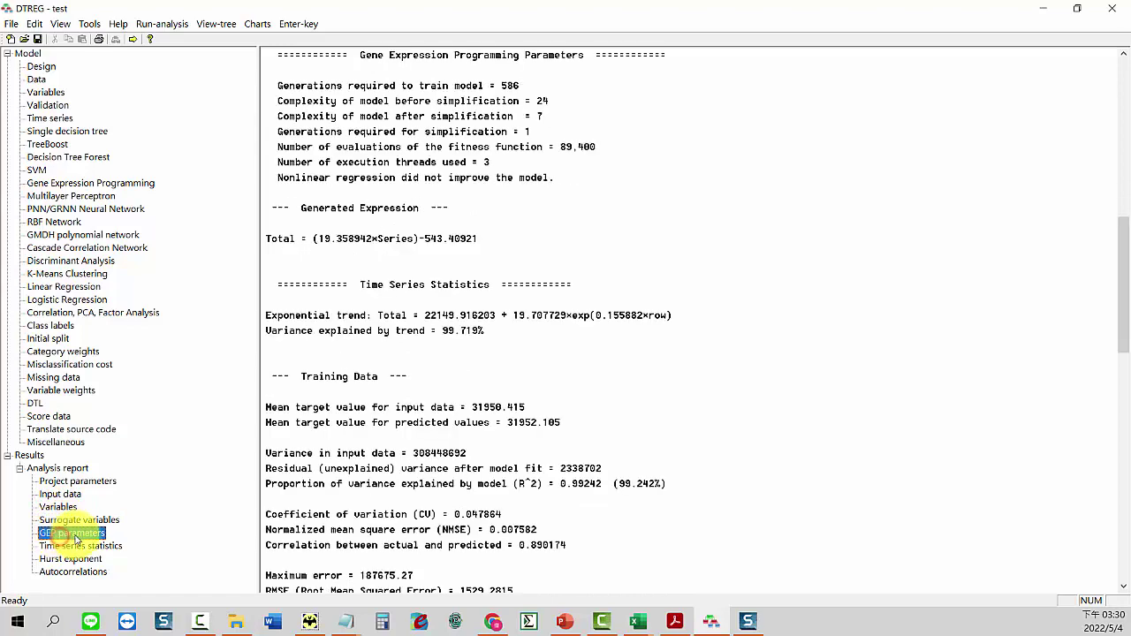
{"action": "left_click", "coordinate": [73, 547]}
{"action": "scroll", "coordinate": [636, 422], "scroll_direction": "down", "scroll_amount": 8}
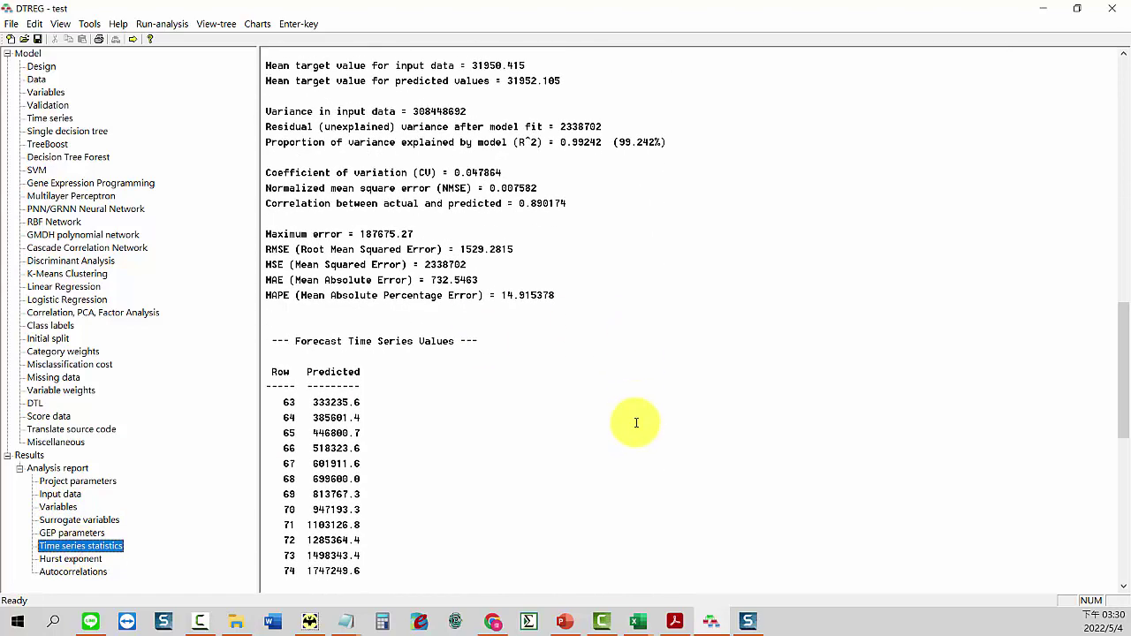
Step: Read the Hurst exponent and autocorrelation sections, and view the X-Y data plot of Total against Series with the predicted target line
{"action": "scroll", "coordinate": [636, 422], "scroll_direction": "down", "scroll_amount": 5}
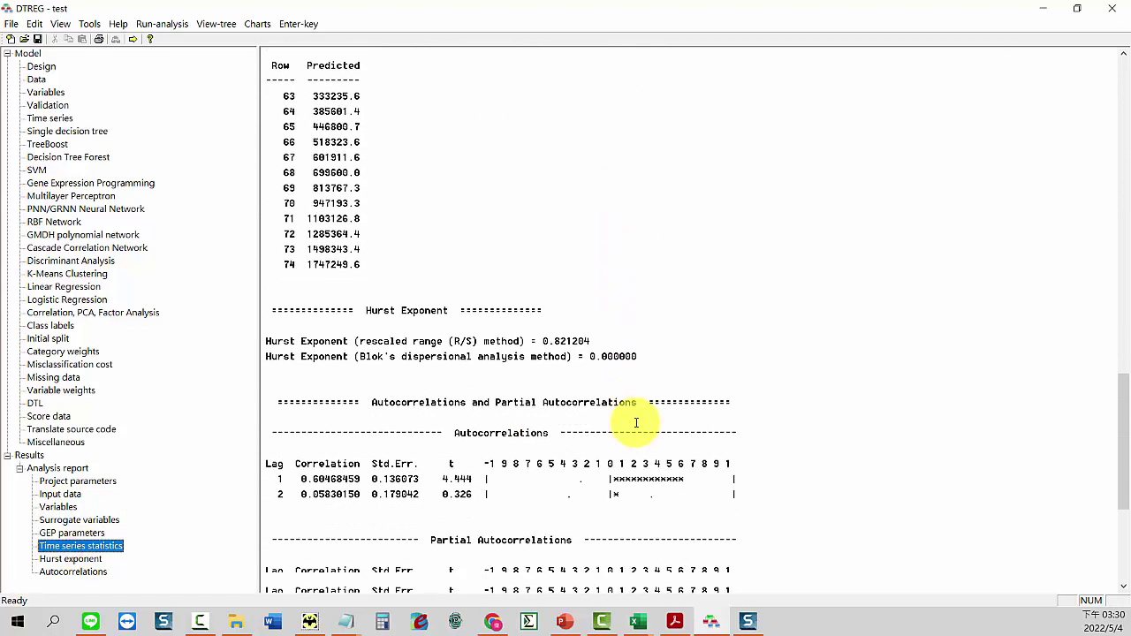
{"action": "left_click", "coordinate": [78, 560]}
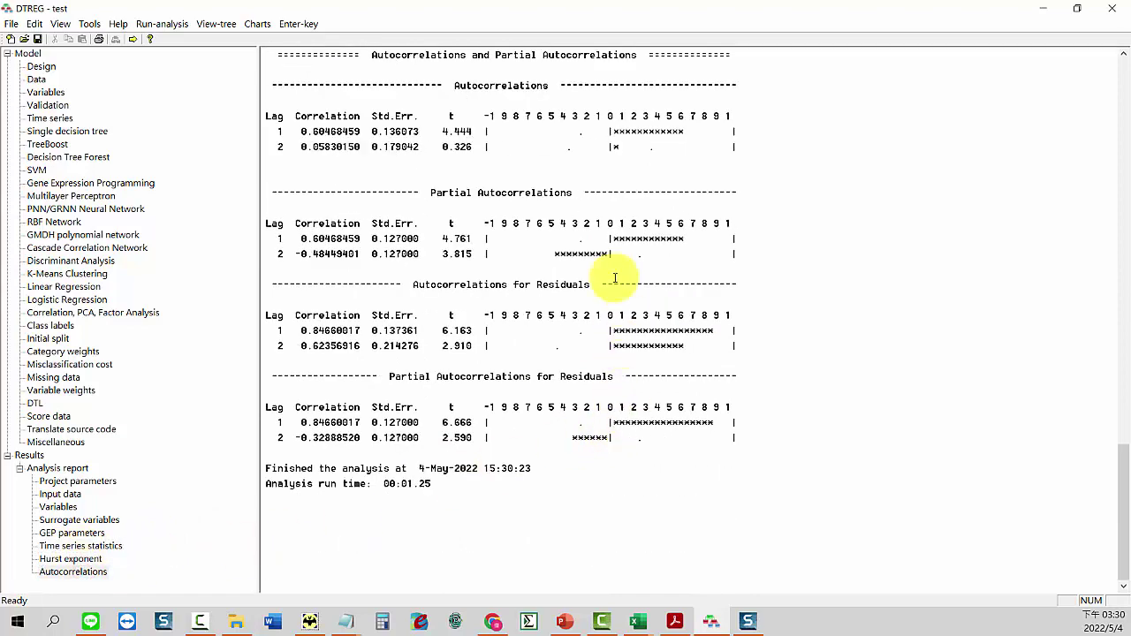
{"action": "left_click", "coordinate": [257, 24]}
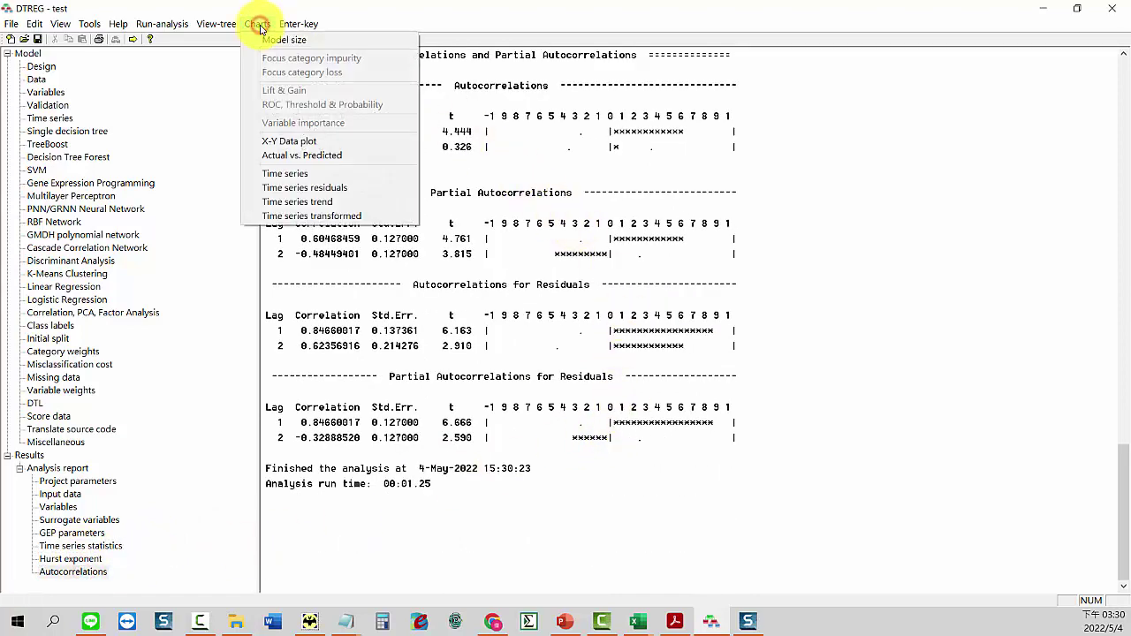
{"action": "left_click", "coordinate": [283, 144]}
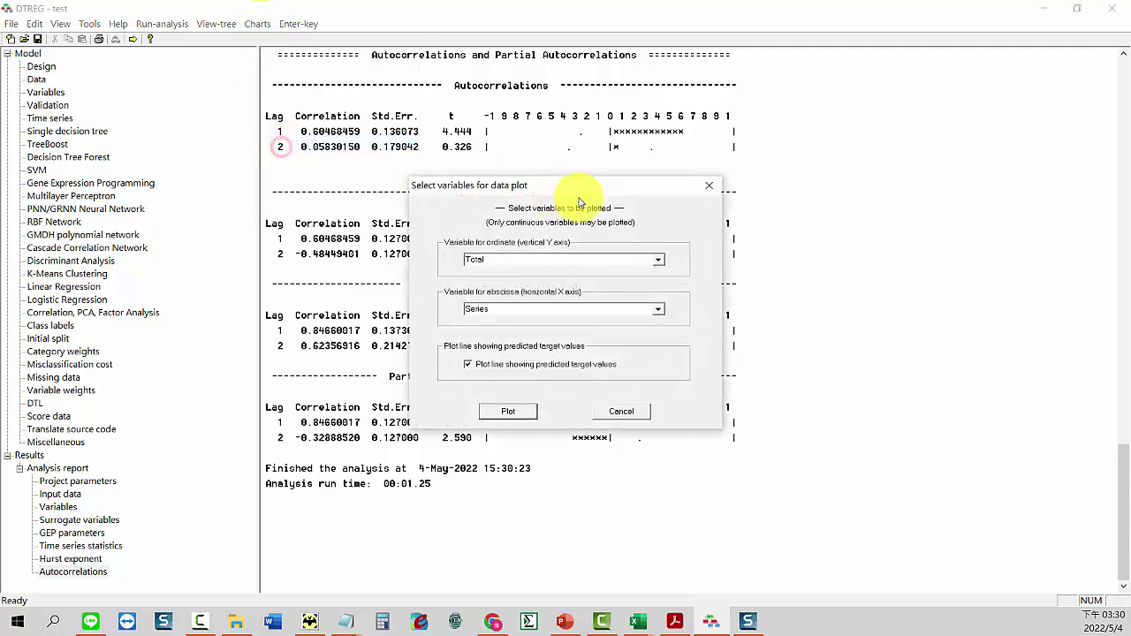
{"action": "left_click", "coordinate": [505, 412]}
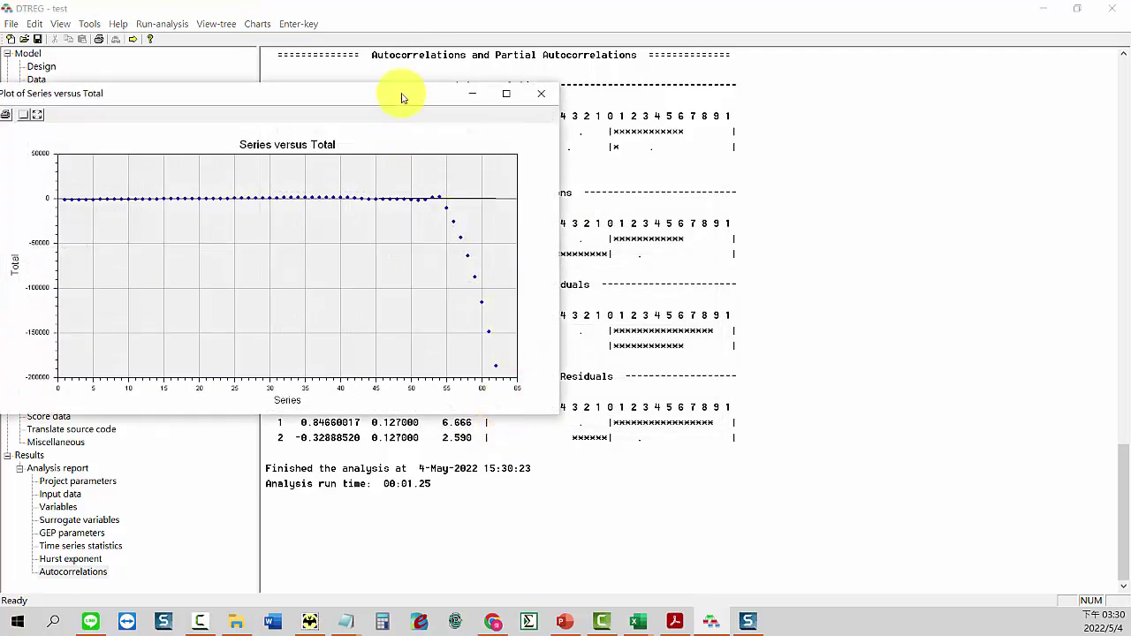
{"action": "left_click_drag", "start_coordinate": [399, 96], "coordinate": [579, 107]}
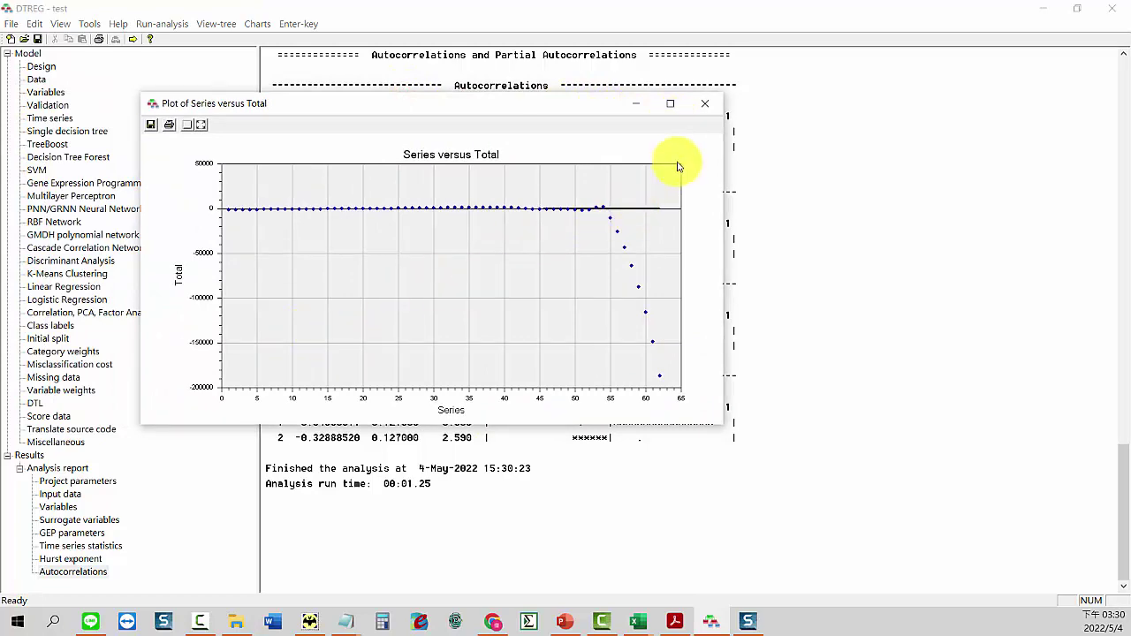
{"action": "left_click", "coordinate": [704, 104]}
Step: View the actual versus predicted chart of Total, and the time series chart at full-screen size
{"action": "left_click", "coordinate": [257, 23]}
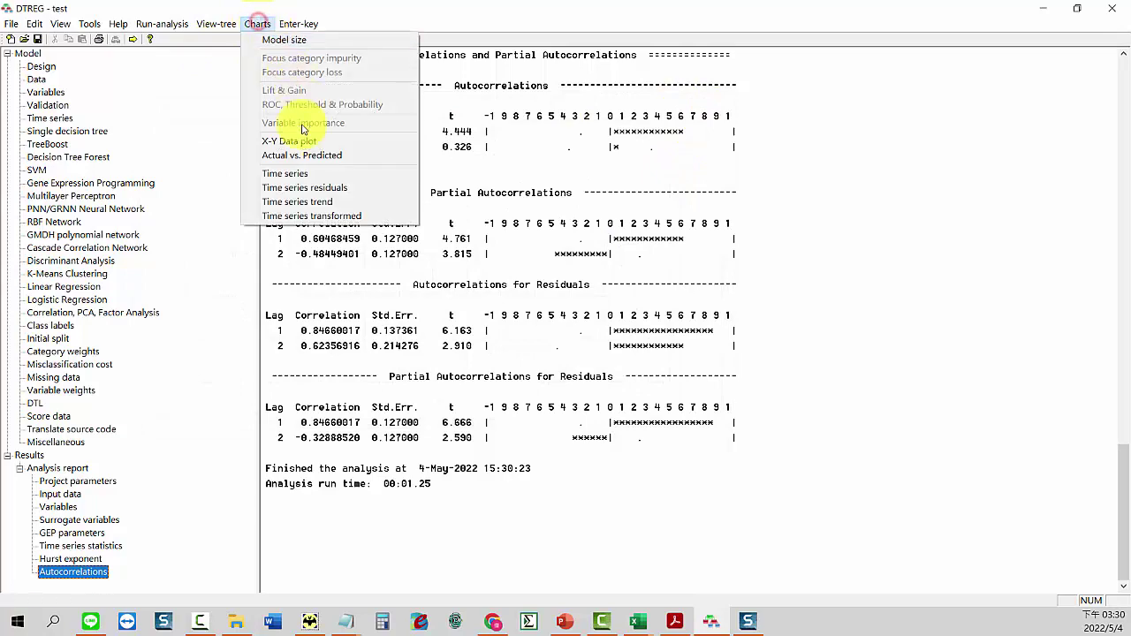
{"action": "left_click", "coordinate": [297, 153]}
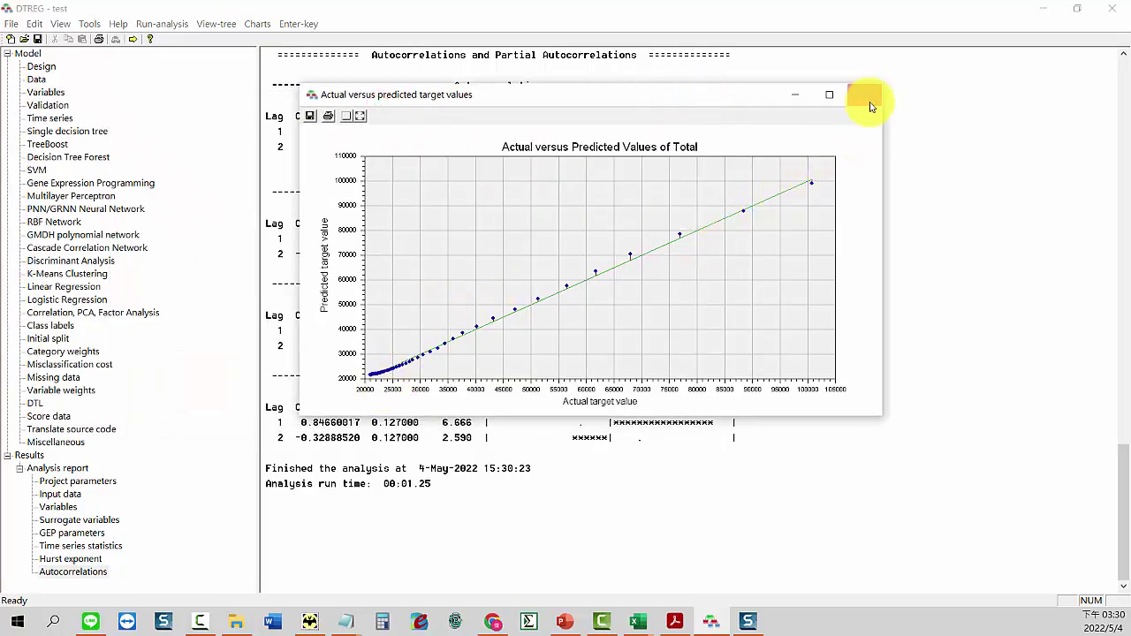
{"action": "left_click", "coordinate": [866, 98]}
{"action": "left_click", "coordinate": [258, 24]}
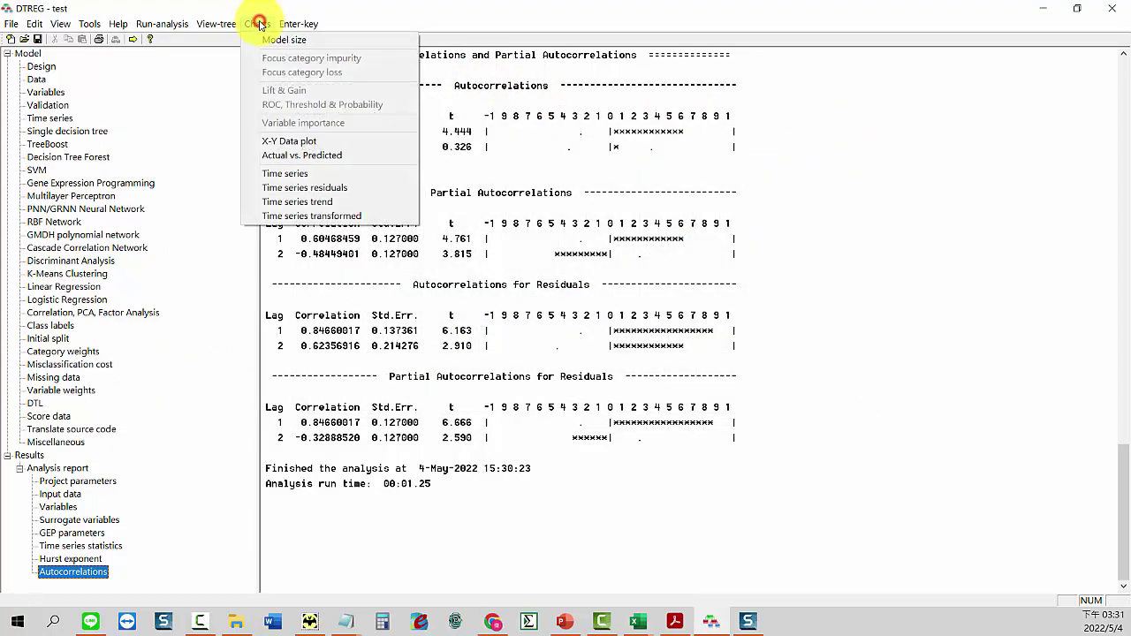
{"action": "left_click", "coordinate": [293, 174]}
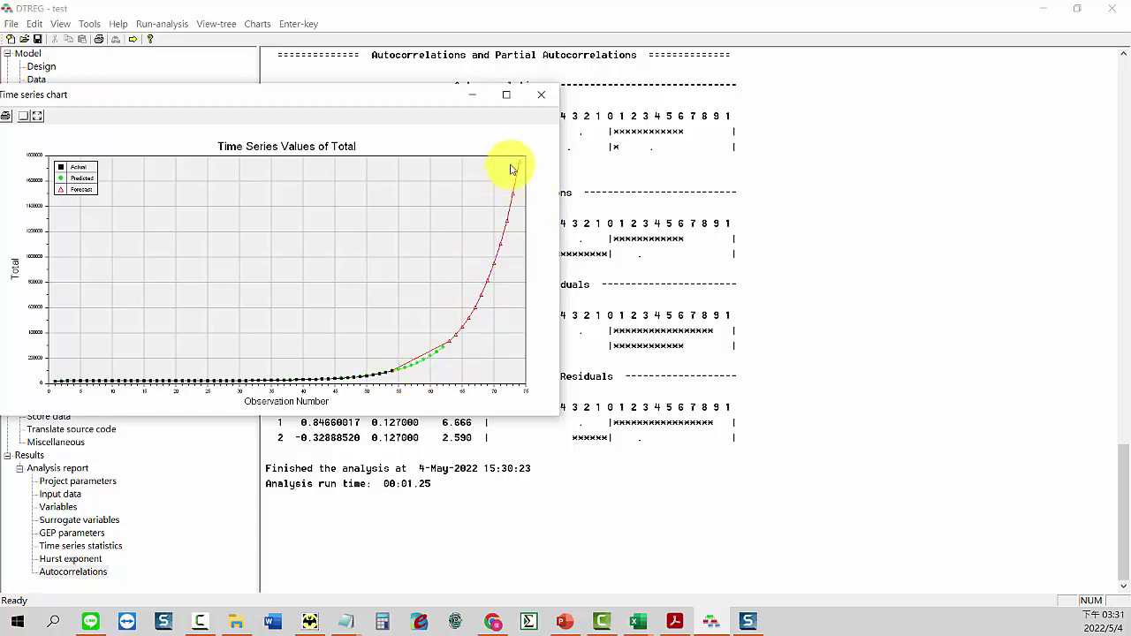
{"action": "left_click", "coordinate": [507, 96]}
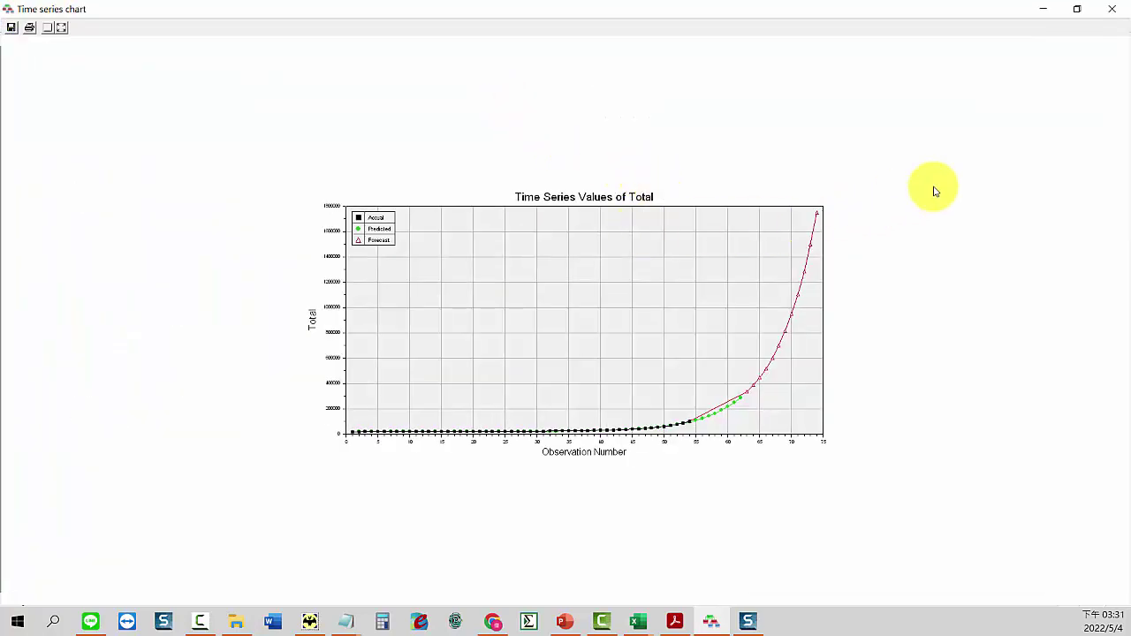
{"action": "left_click", "coordinate": [1111, 11]}
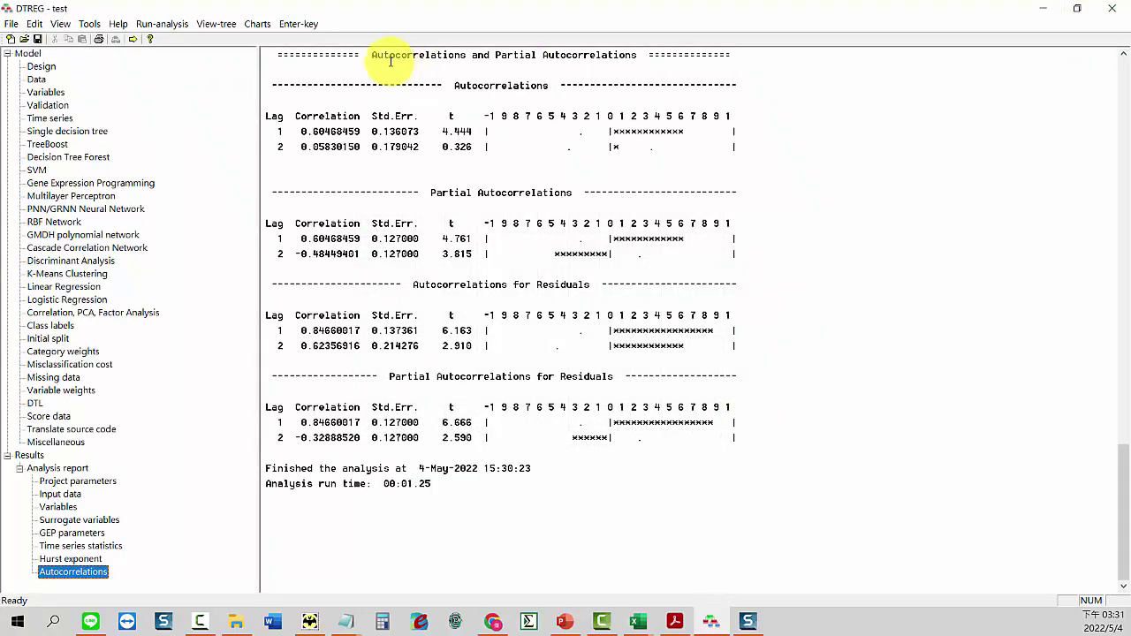
Step: View the time series residuals chart and the time series trend chart for Total
{"action": "left_click", "coordinate": [257, 25]}
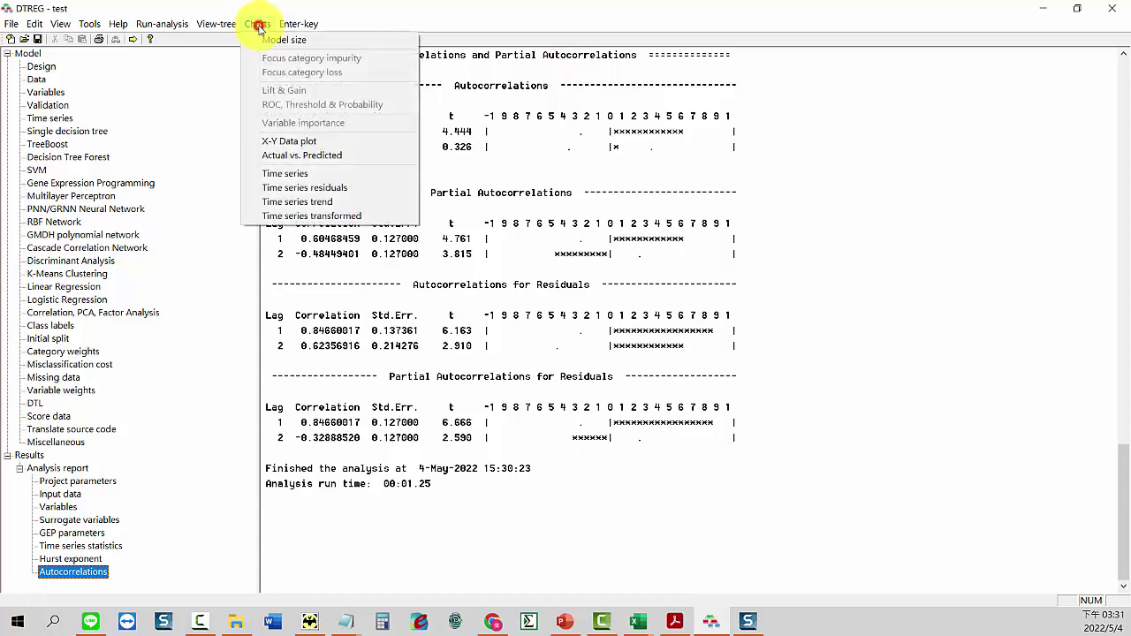
{"action": "left_click", "coordinate": [303, 188]}
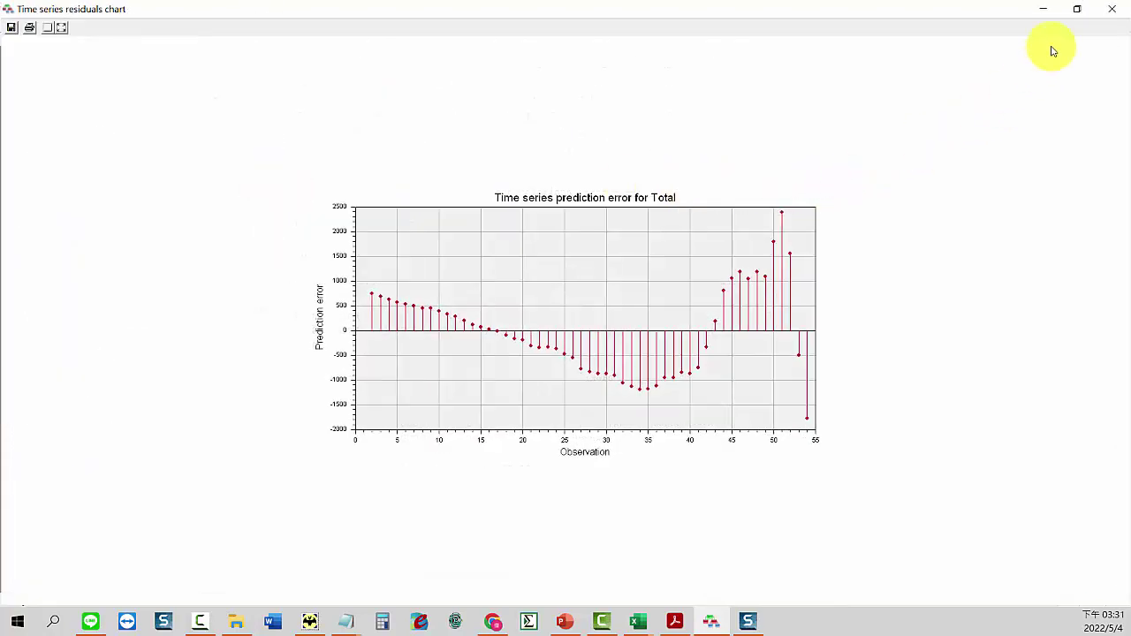
{"action": "left_click", "coordinate": [1110, 12]}
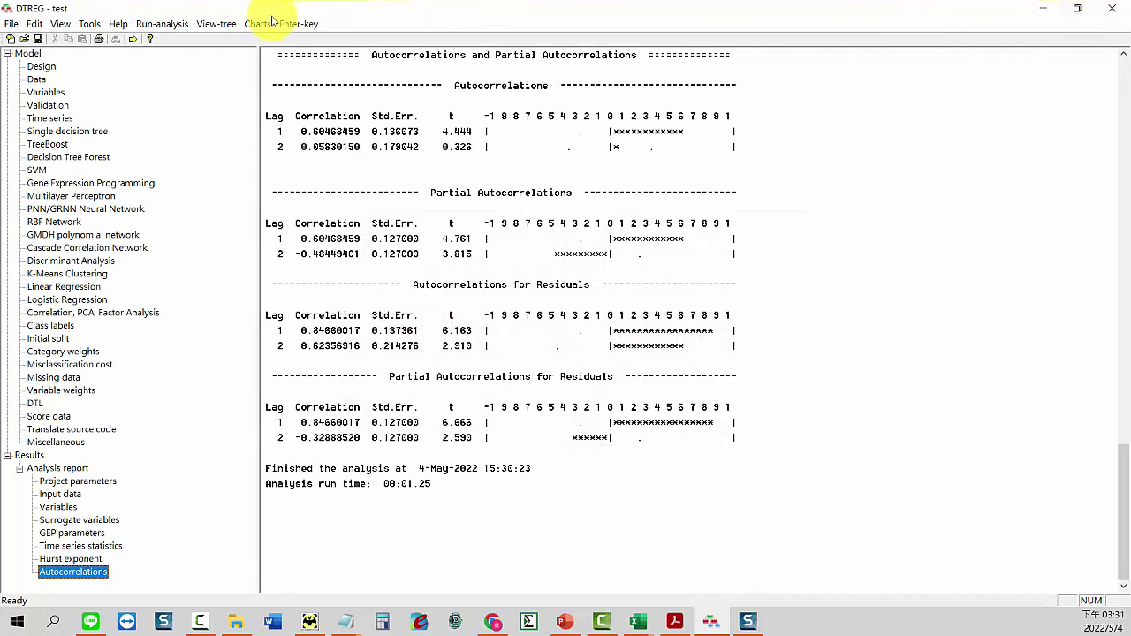
{"action": "left_click", "coordinate": [257, 24]}
{"action": "left_click", "coordinate": [292, 202]}
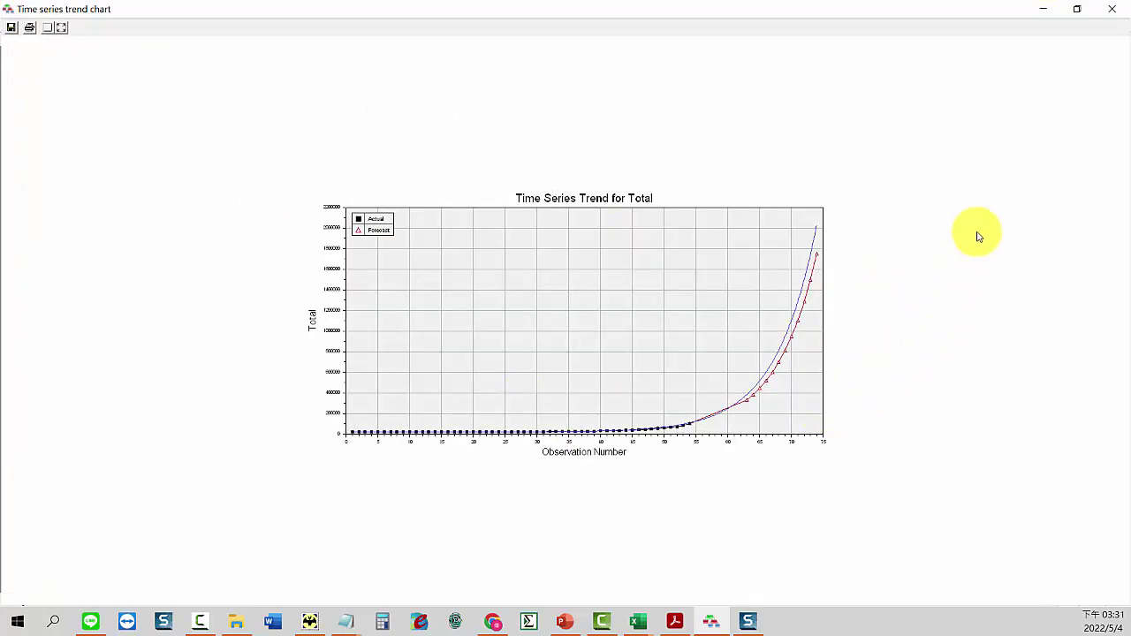
{"action": "left_click", "coordinate": [1110, 10]}
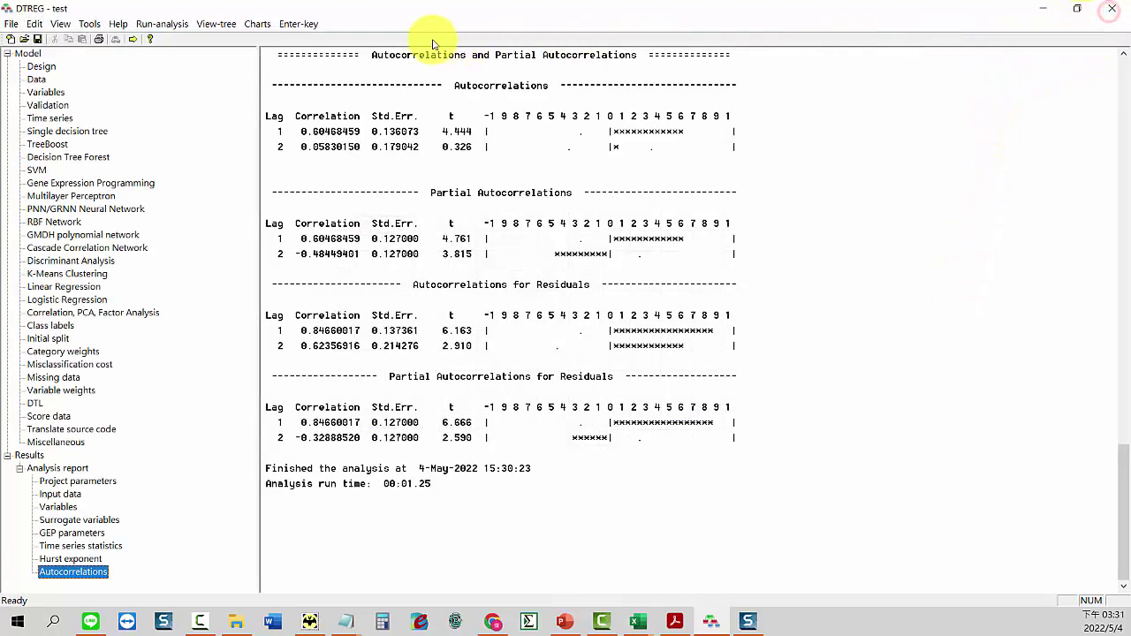
Step: View the transformed time series chart for Total
{"action": "left_click", "coordinate": [259, 24]}
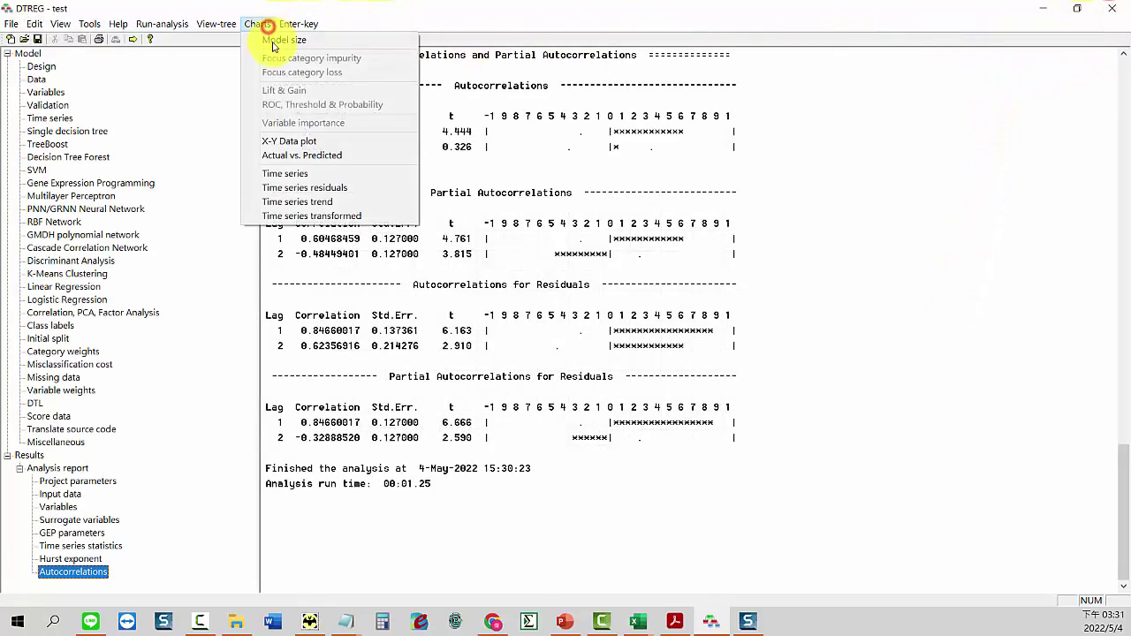
{"action": "left_click", "coordinate": [333, 217]}
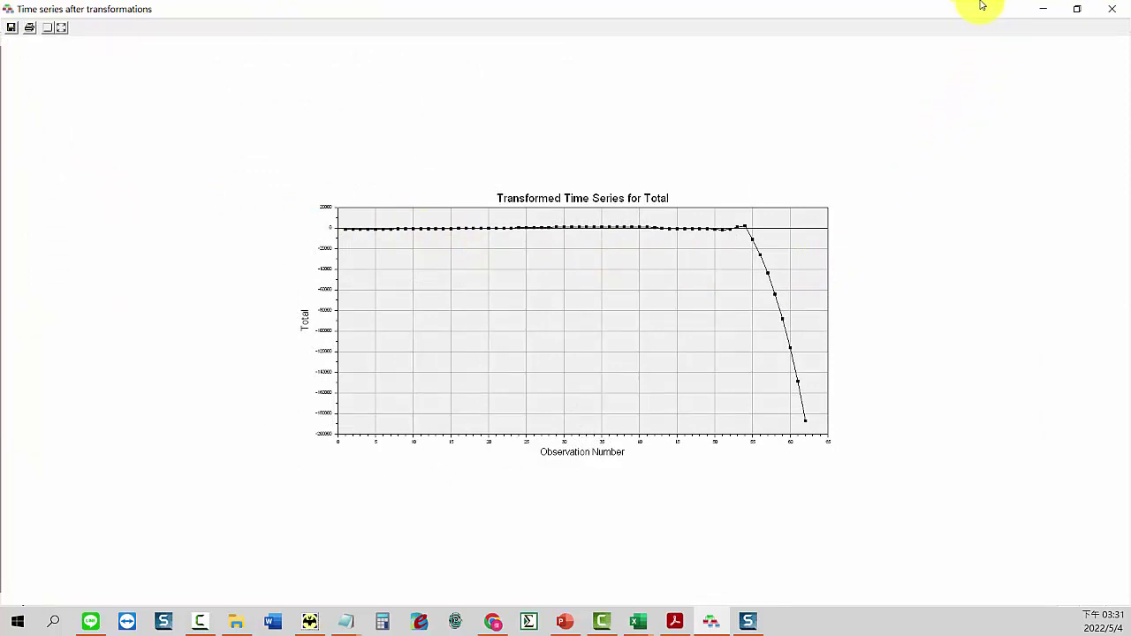
{"action": "left_click", "coordinate": [1106, 10]}
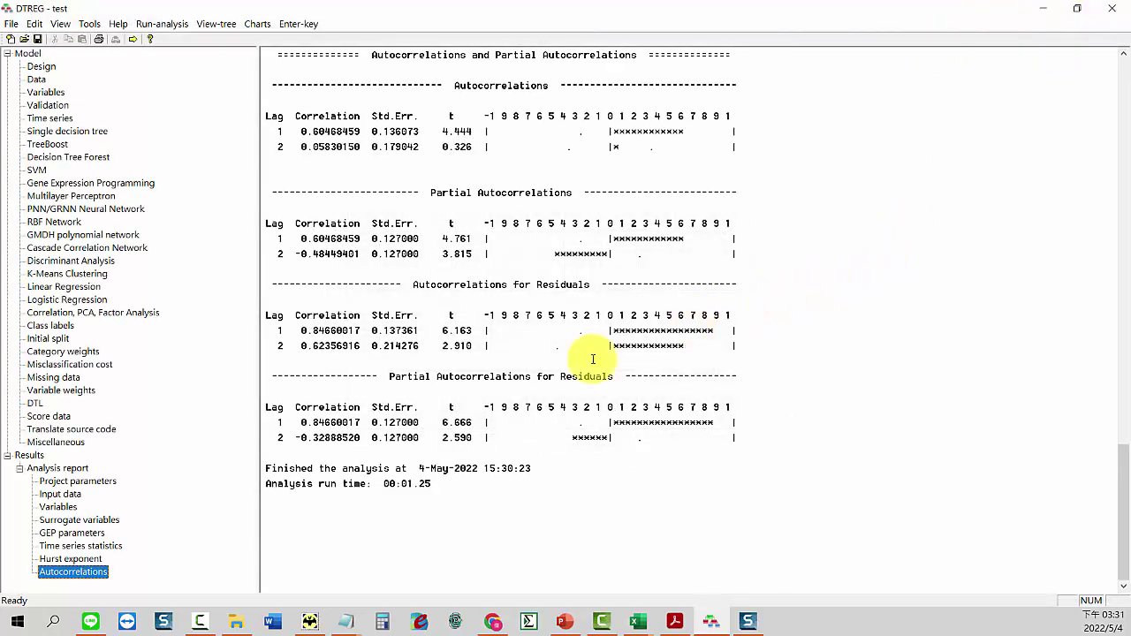
Step: Open the model's data scoring settings and check which files the Time Series folder contains
{"action": "double_click", "coordinate": [46, 417]}
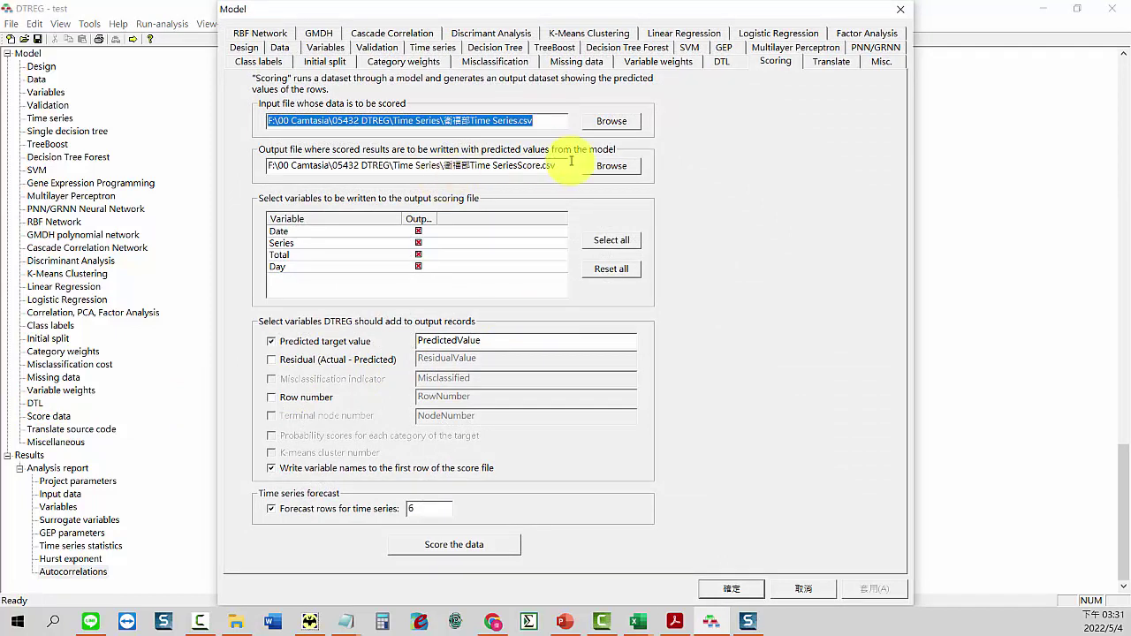
{"action": "left_click", "coordinate": [237, 623]}
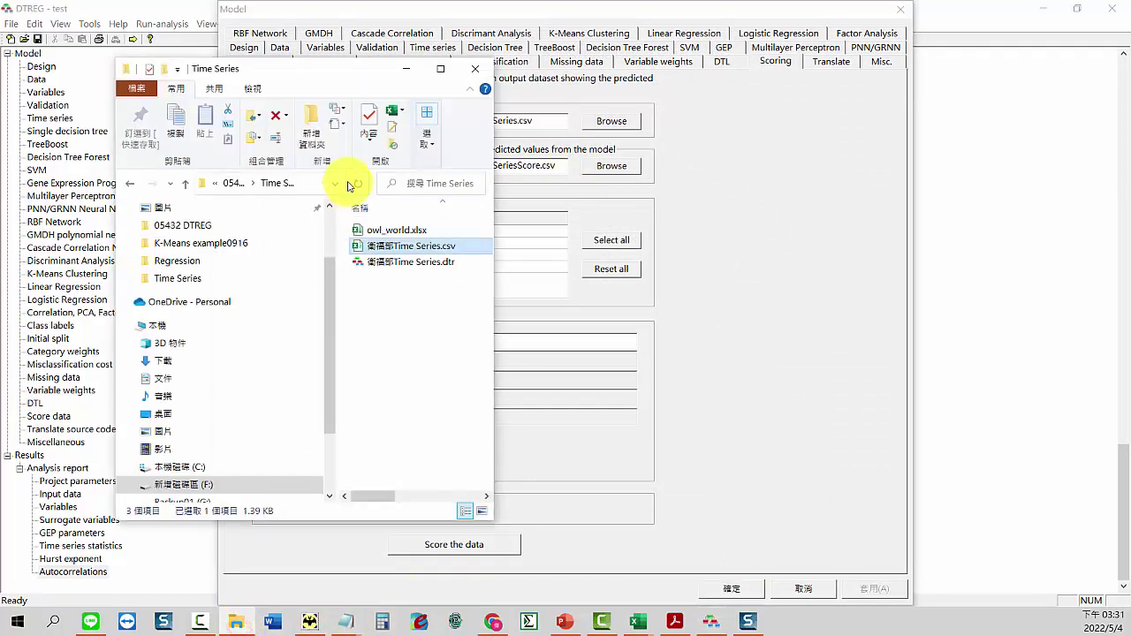
{"action": "left_click_drag", "start_coordinate": [340, 82], "coordinate": [214, 86]}
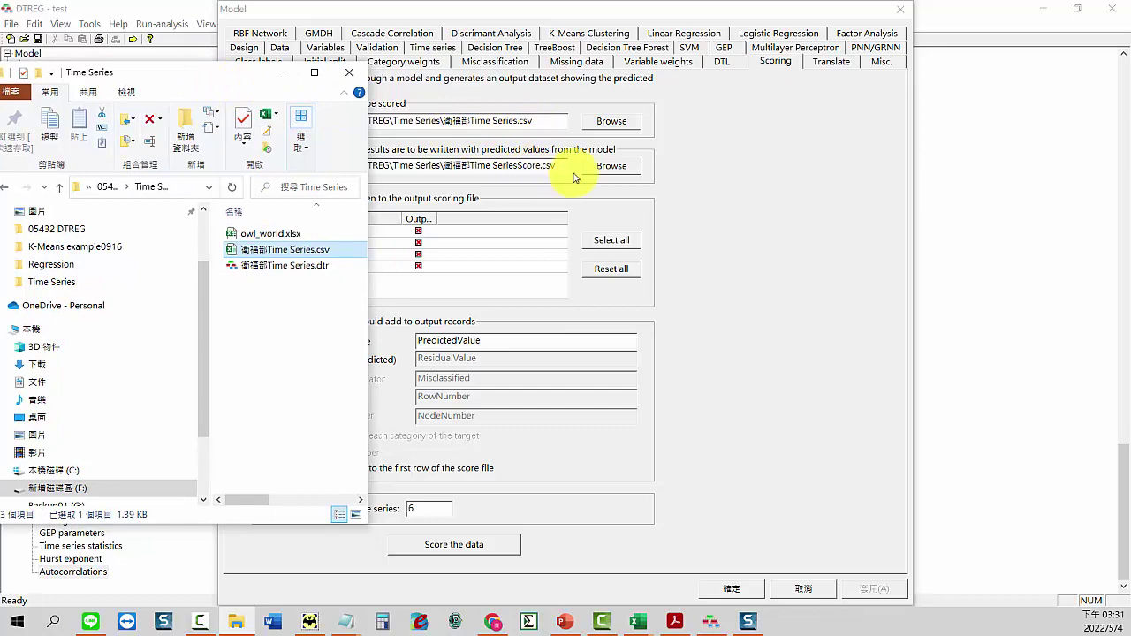
{"action": "left_click", "coordinate": [244, 80]}
{"action": "left_click_drag", "start_coordinate": [262, 106], "coordinate": [308, 93]}
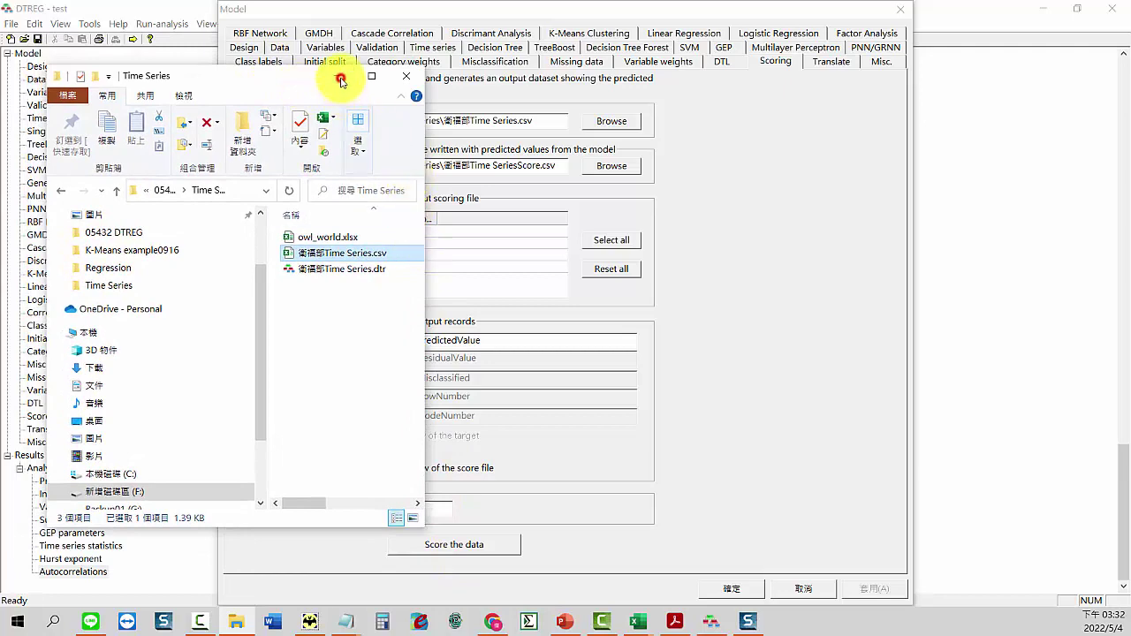
{"action": "left_click", "coordinate": [339, 78]}
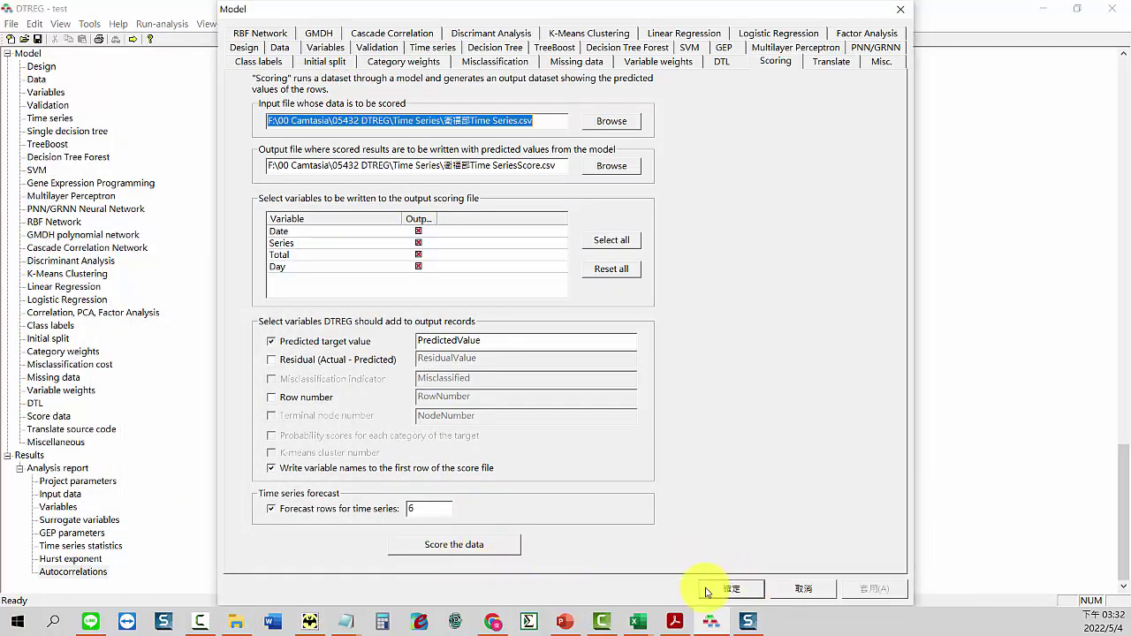
Step: Score the data into 衛福部Time SeriesScore.csv, check the output file in the Time Series folder, and accept the scoring settings
{"action": "left_click", "coordinate": [473, 548]}
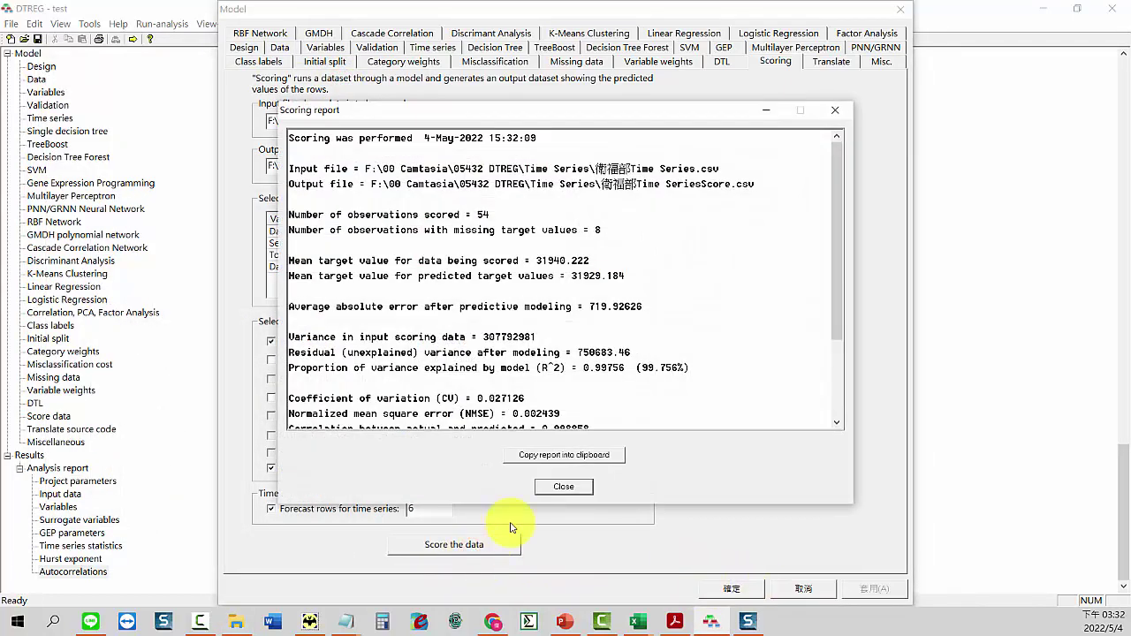
{"action": "left_click", "coordinate": [570, 488]}
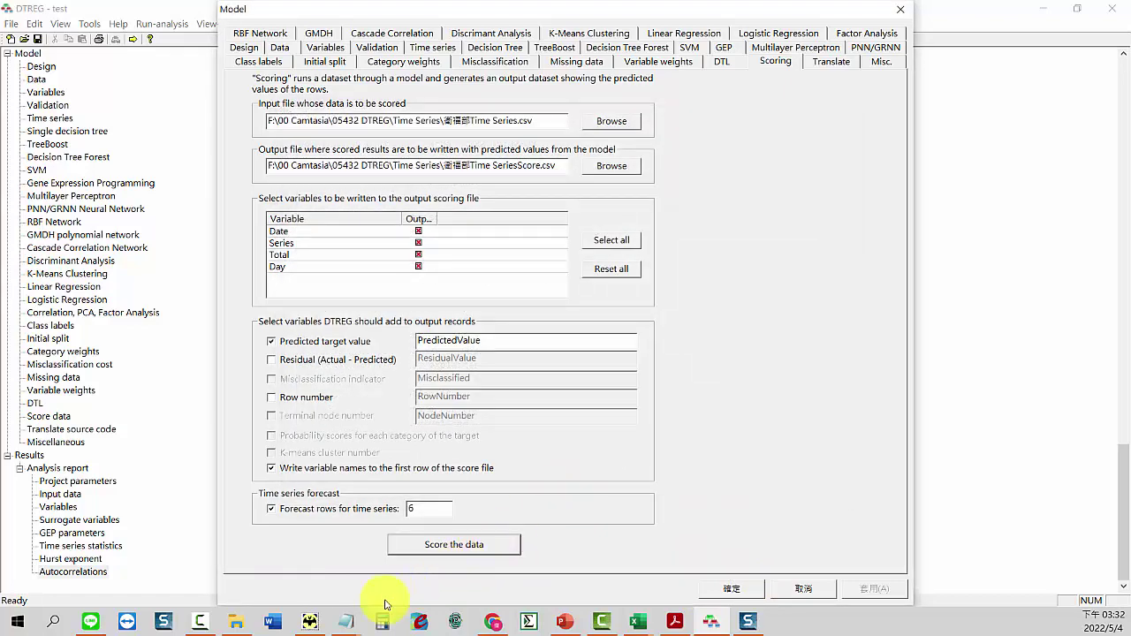
{"action": "left_click", "coordinate": [234, 620]}
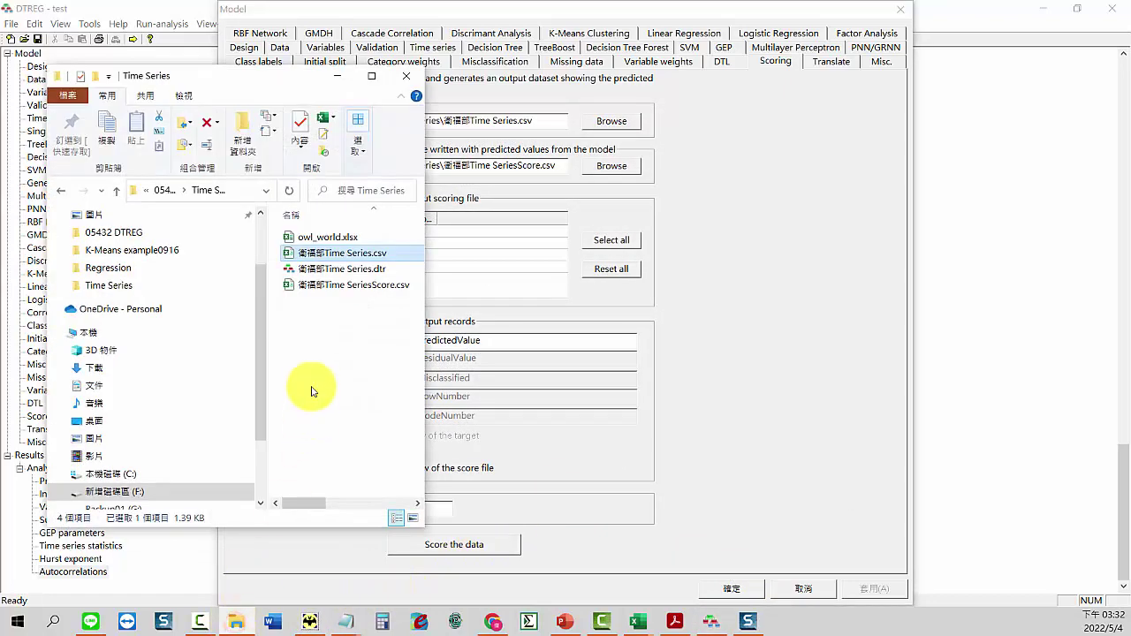
{"action": "left_click", "coordinate": [727, 588]}
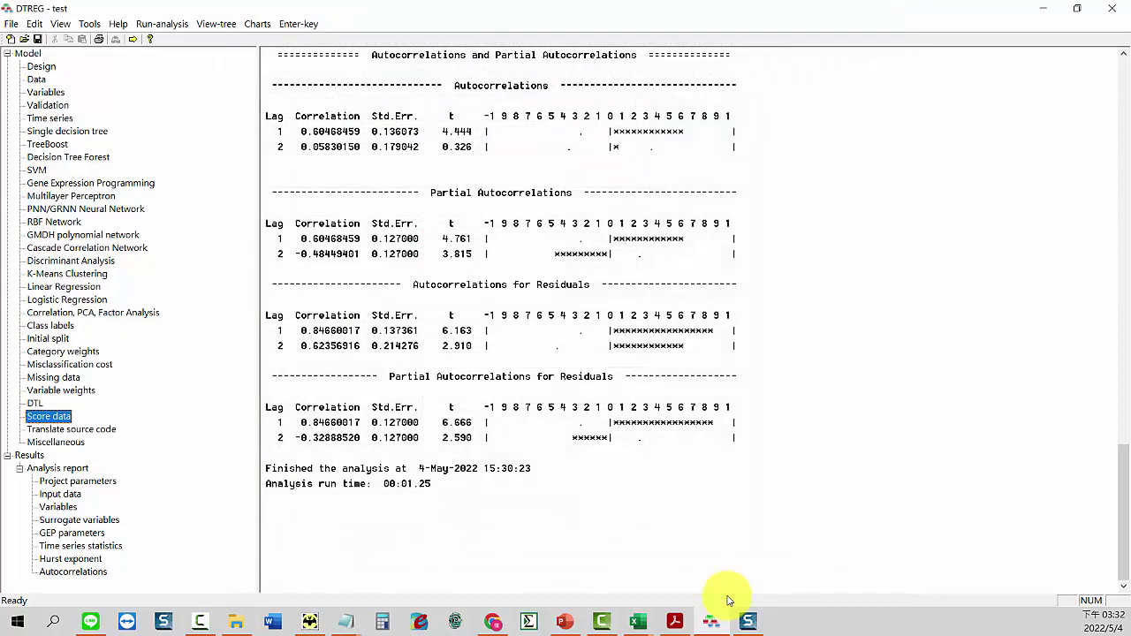
Step: Switch to Notepad, start a blank document, and load 衛福部Time SeriesScore.csv from the Time Series folder into it
{"action": "left_click", "coordinate": [236, 621]}
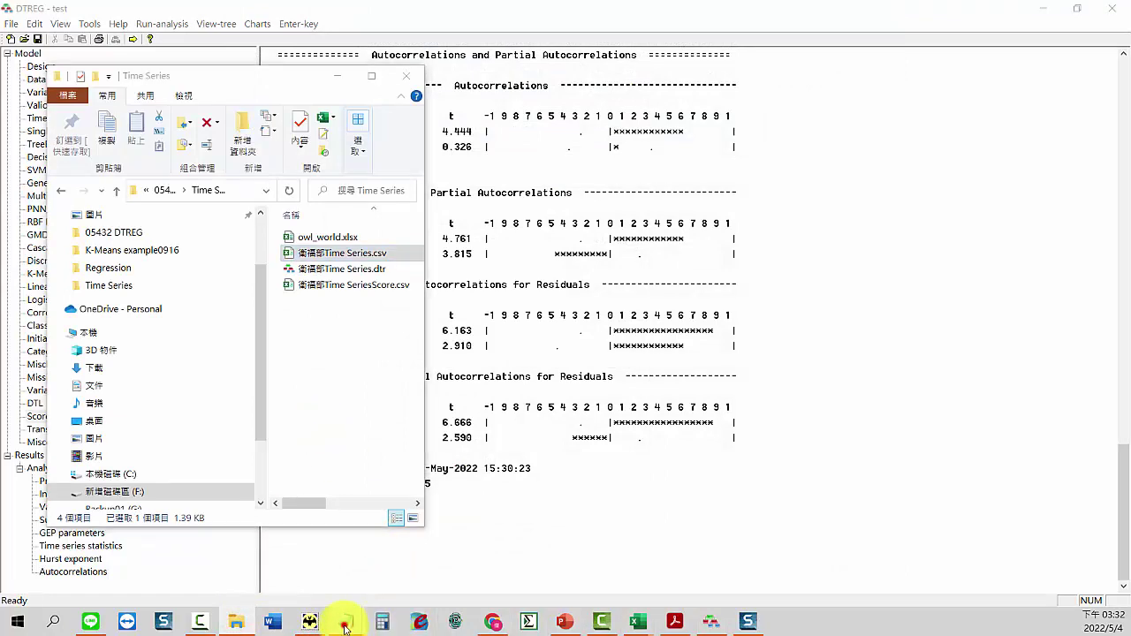
{"action": "mouse_move", "coordinate": [348, 621]}
{"action": "left_click", "coordinate": [480, 508]}
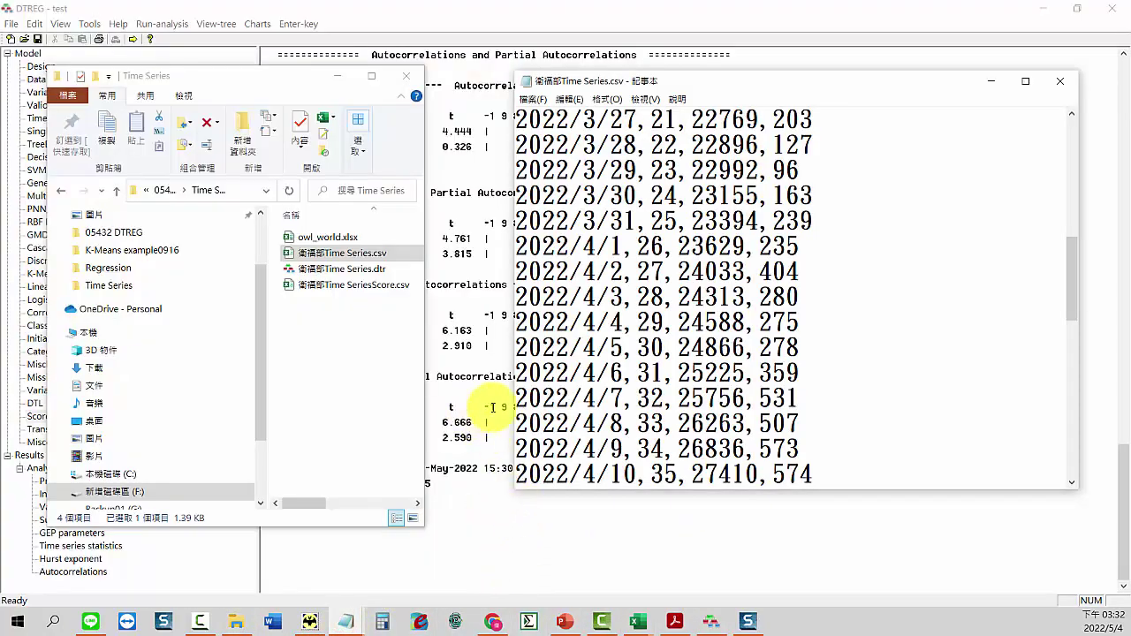
{"action": "left_click", "coordinate": [531, 98]}
{"action": "left_click", "coordinate": [539, 113]}
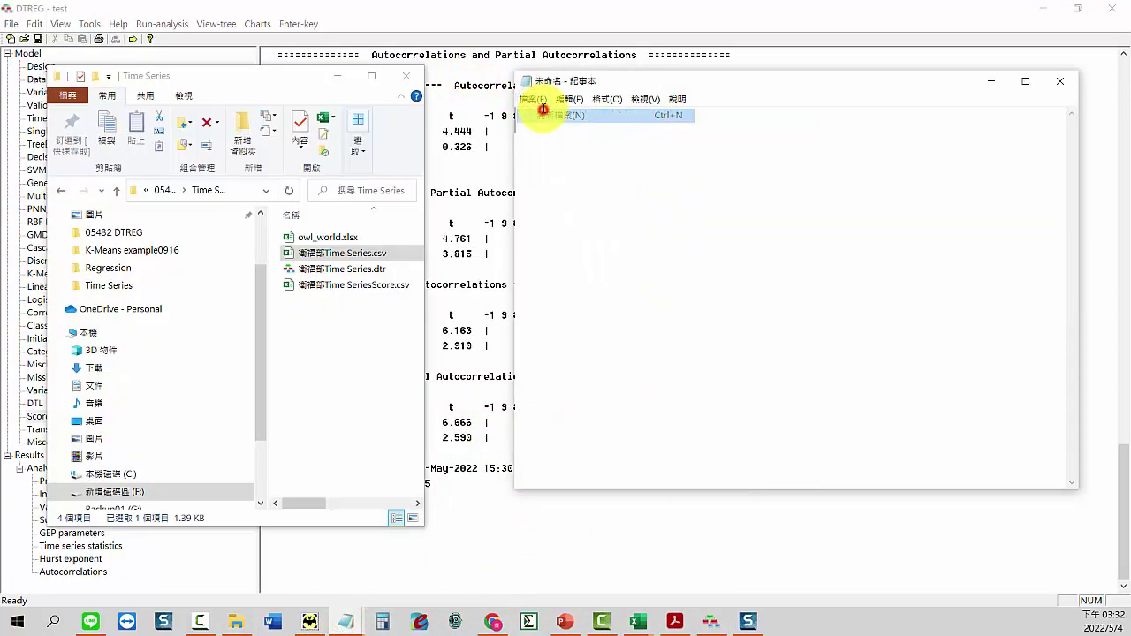
{"action": "left_click", "coordinate": [334, 285]}
{"action": "left_click_drag", "start_coordinate": [353, 291], "coordinate": [695, 345]}
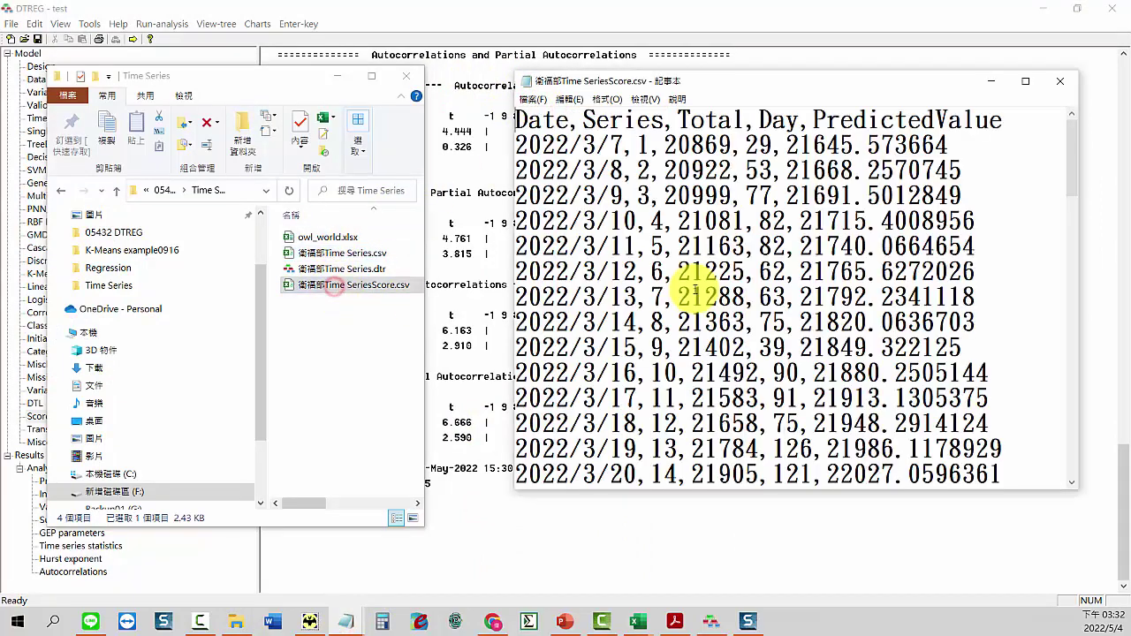
Step: Examine the PredictedValue entries in the scored file for the late April dates and the forecast rows at its end
{"action": "scroll", "coordinate": [762, 345], "scroll_direction": "down", "scroll_amount": 16}
{"action": "scroll", "coordinate": [788, 357], "scroll_direction": "down", "scroll_amount": 2}
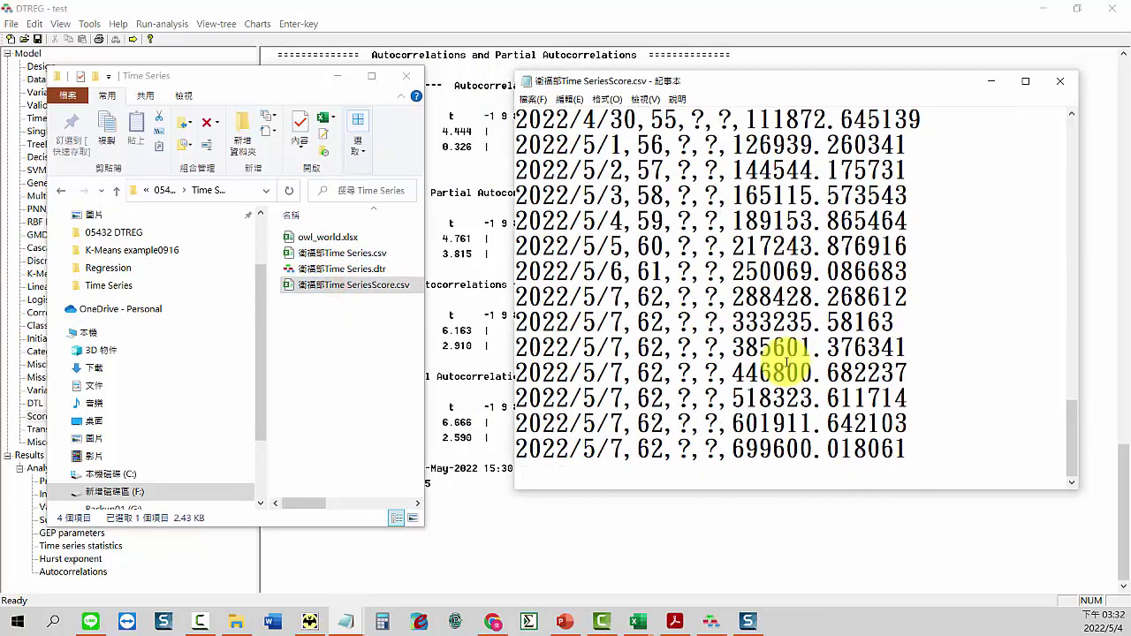
{"action": "scroll", "coordinate": [788, 358], "scroll_direction": "up", "scroll_amount": 3}
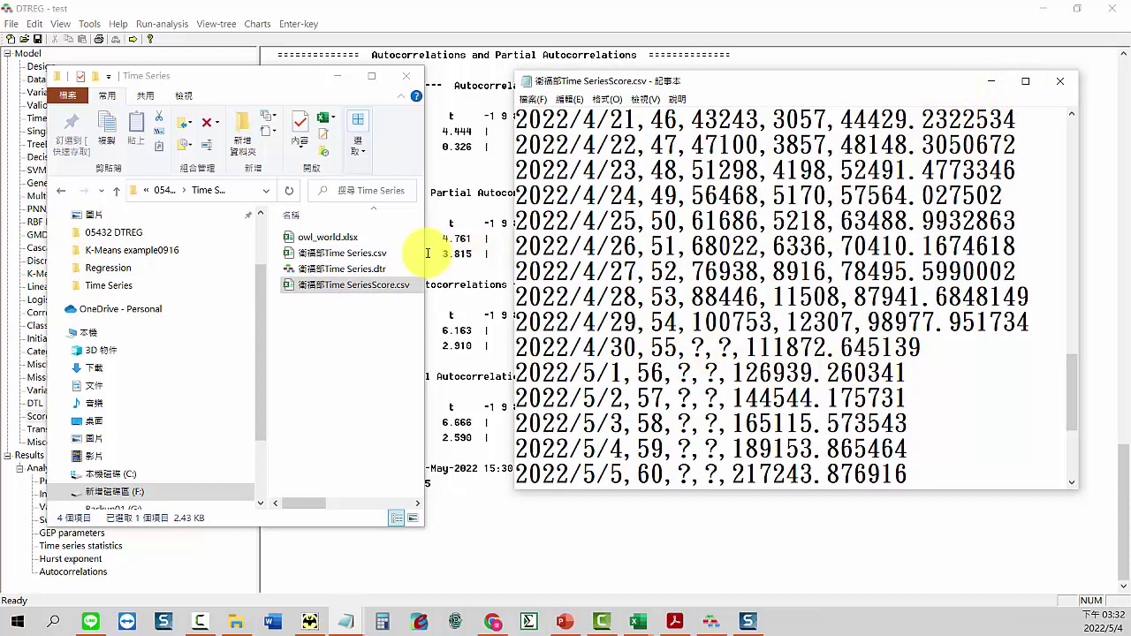
Step: Open 衛福部Time SeriesScore.csv in Excel and widen the PredictedValue column to inspect the forecast values in E56:E69
{"action": "left_click", "coordinate": [345, 291]}
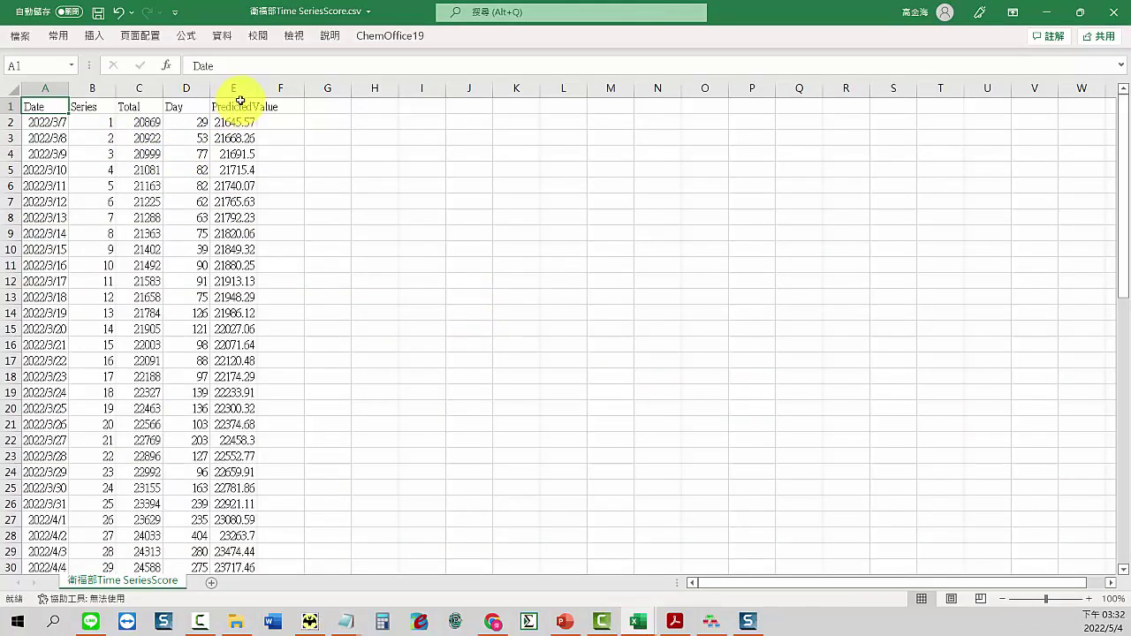
{"action": "left_click_drag", "start_coordinate": [255, 88], "coordinate": [284, 91]}
{"action": "scroll", "coordinate": [272, 297], "scroll_direction": "down", "scroll_amount": 10}
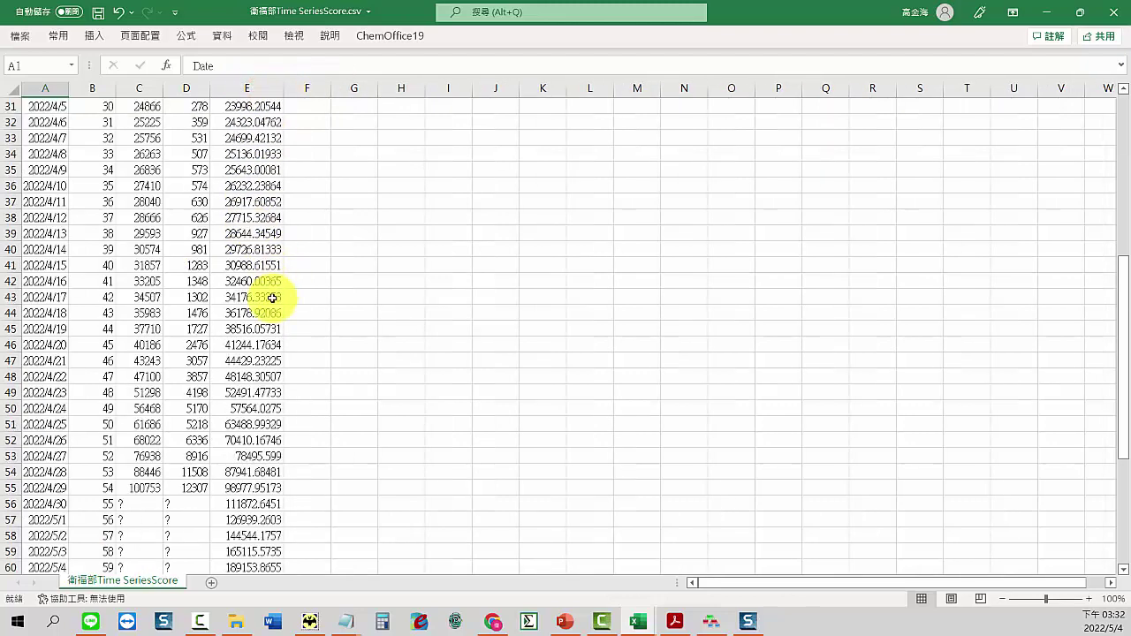
{"action": "scroll", "coordinate": [272, 298], "scroll_direction": "down", "scroll_amount": 6}
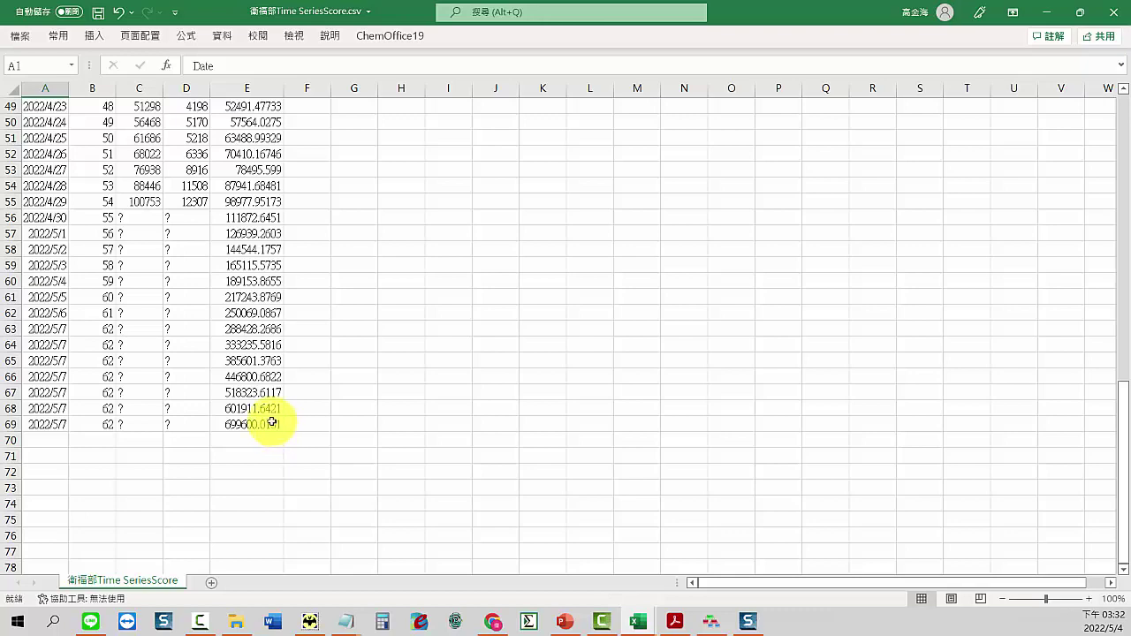
{"action": "left_click_drag", "start_coordinate": [264, 218], "coordinate": [273, 426]}
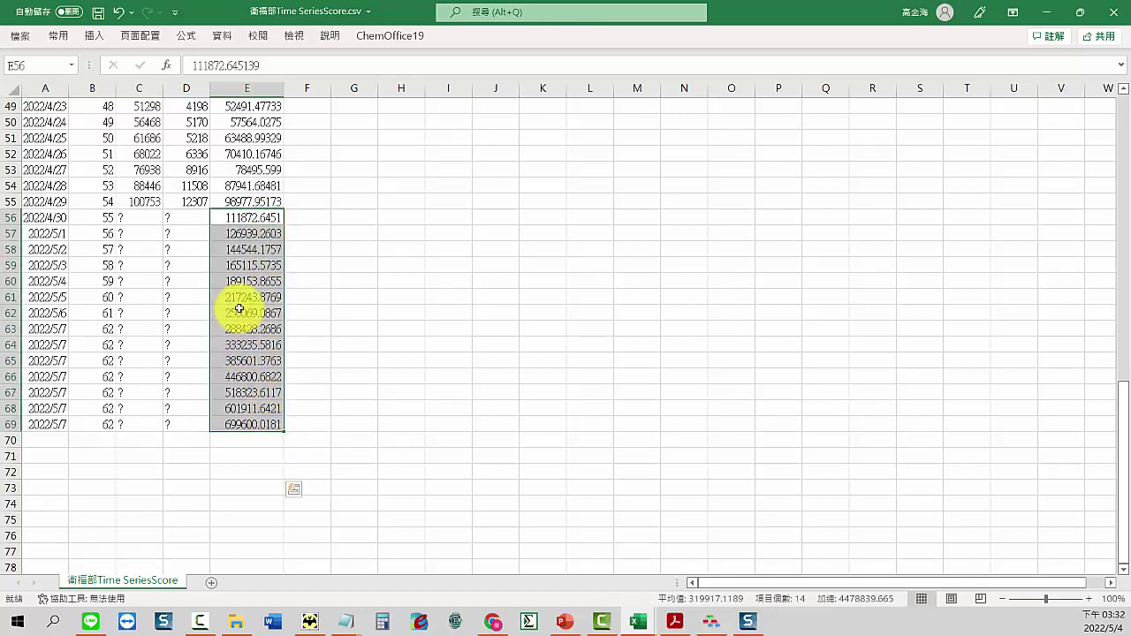
{"action": "scroll", "coordinate": [237, 308], "scroll_direction": "up", "scroll_amount": 3}
{"action": "scroll", "coordinate": [203, 265], "scroll_direction": "up", "scroll_amount": 5}
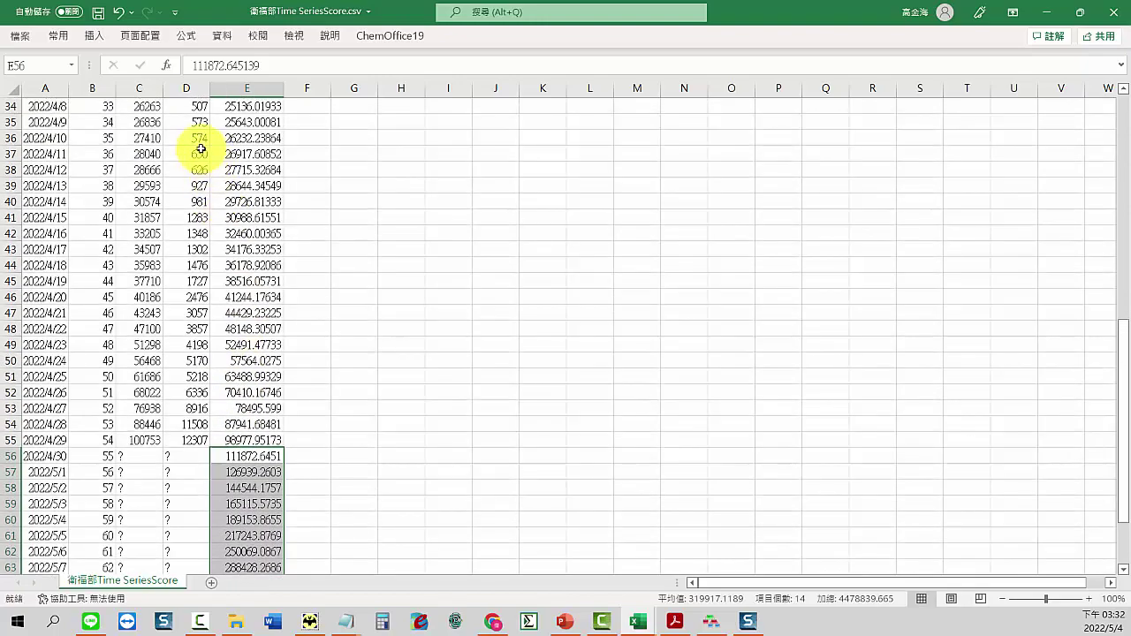
Step: Calculate the predicted value minus the actual total for 2022/3/30 with the formula =E25-C25 in cell F25
{"action": "left_click", "coordinate": [143, 89]}
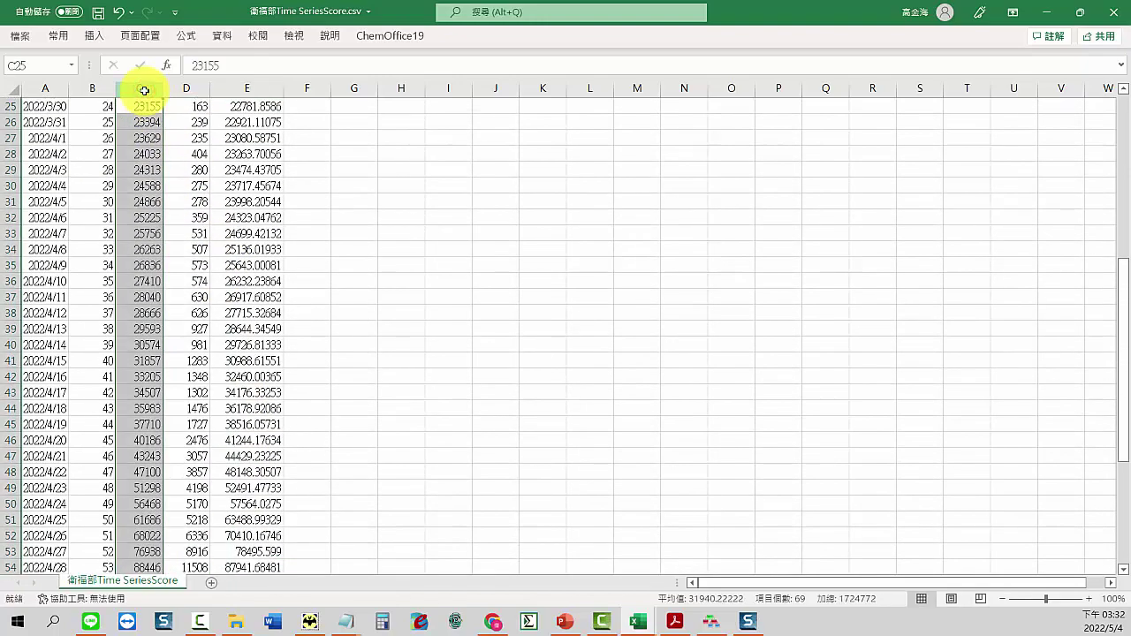
{"action": "left_click", "coordinate": [315, 88]}
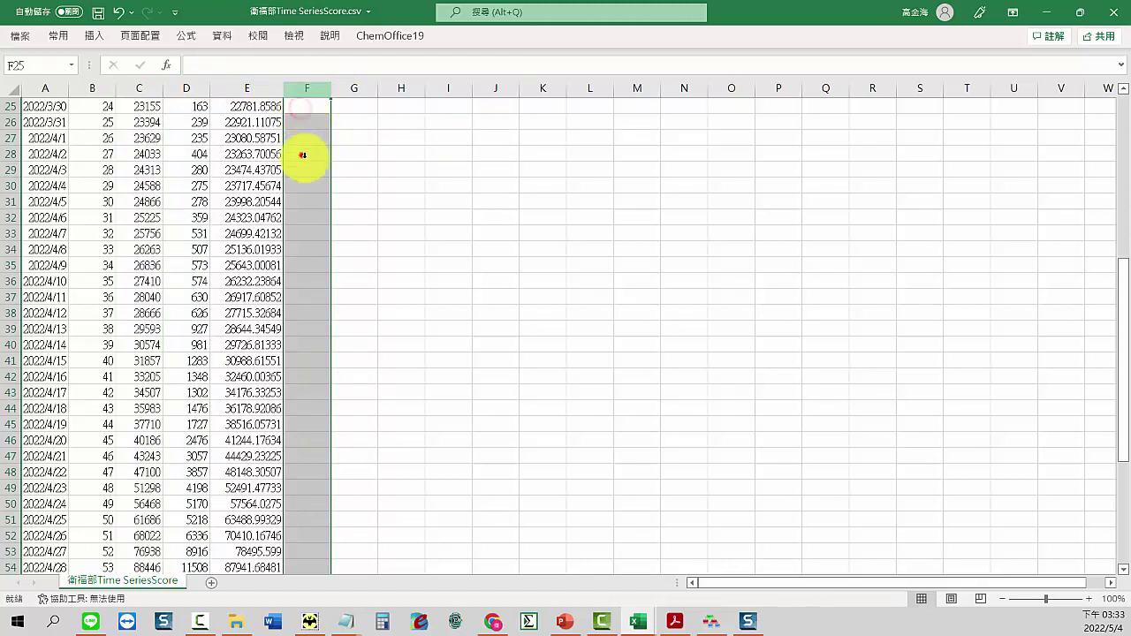
{"action": "left_click", "coordinate": [303, 183]}
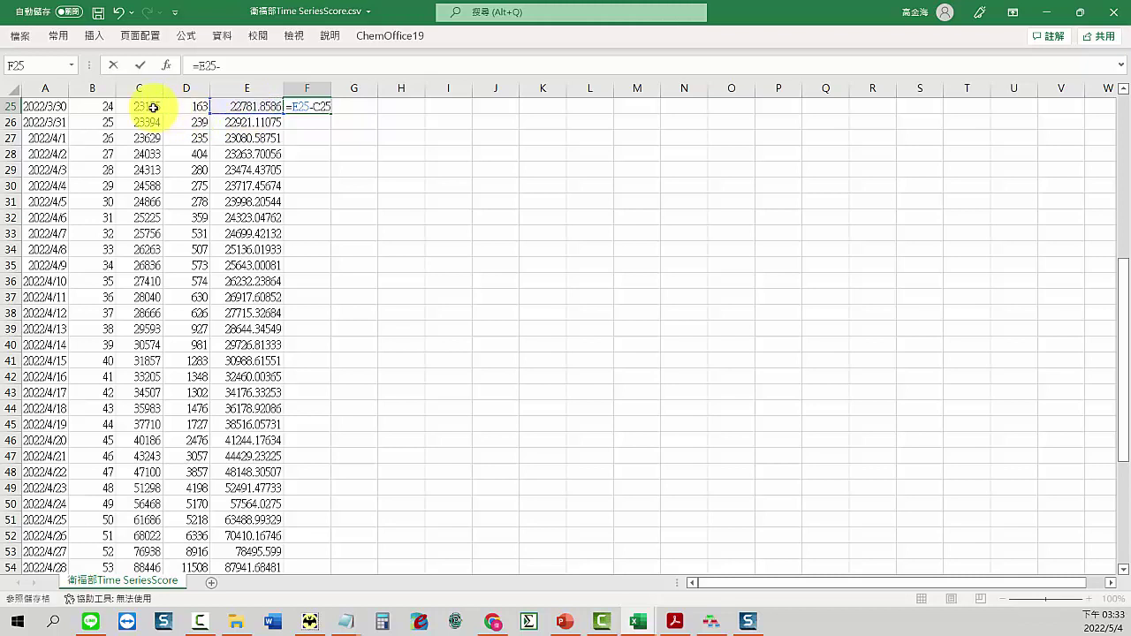
{"action": "key", "text": "Return"}
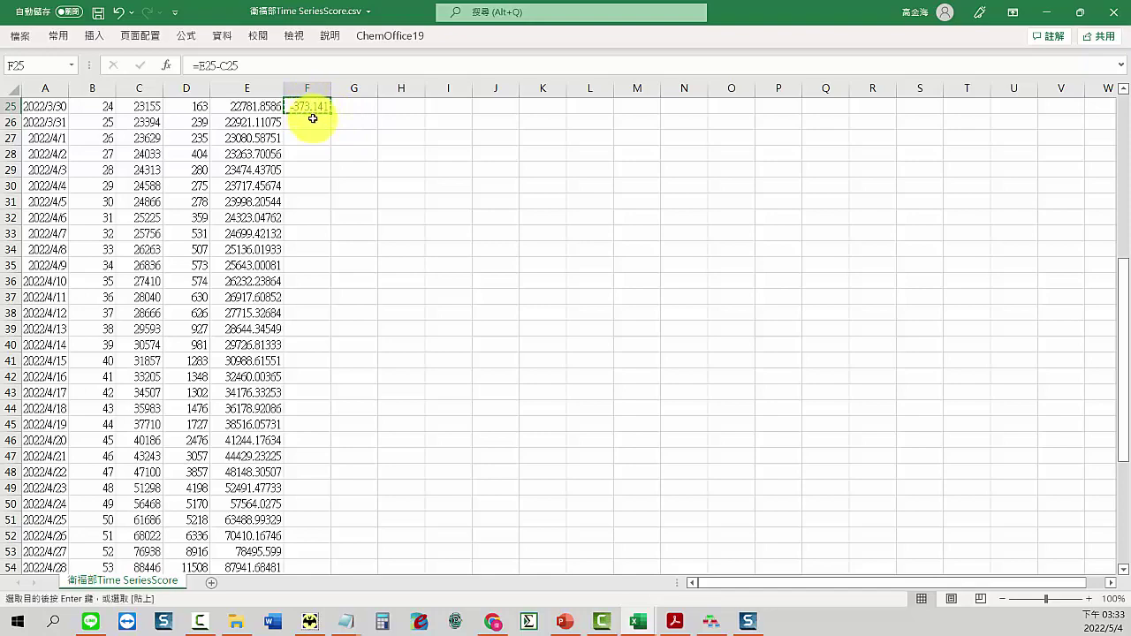
Step: Copy the F25 difference formula into the remaining data rows of column F, F26:F69 and F2:F24
{"action": "left_click_drag", "start_coordinate": [312, 118], "coordinate": [306, 537]}
{"action": "key", "text": "ctrl+v"}
{"action": "scroll", "coordinate": [305, 521], "scroll_direction": "up", "scroll_amount": 14}
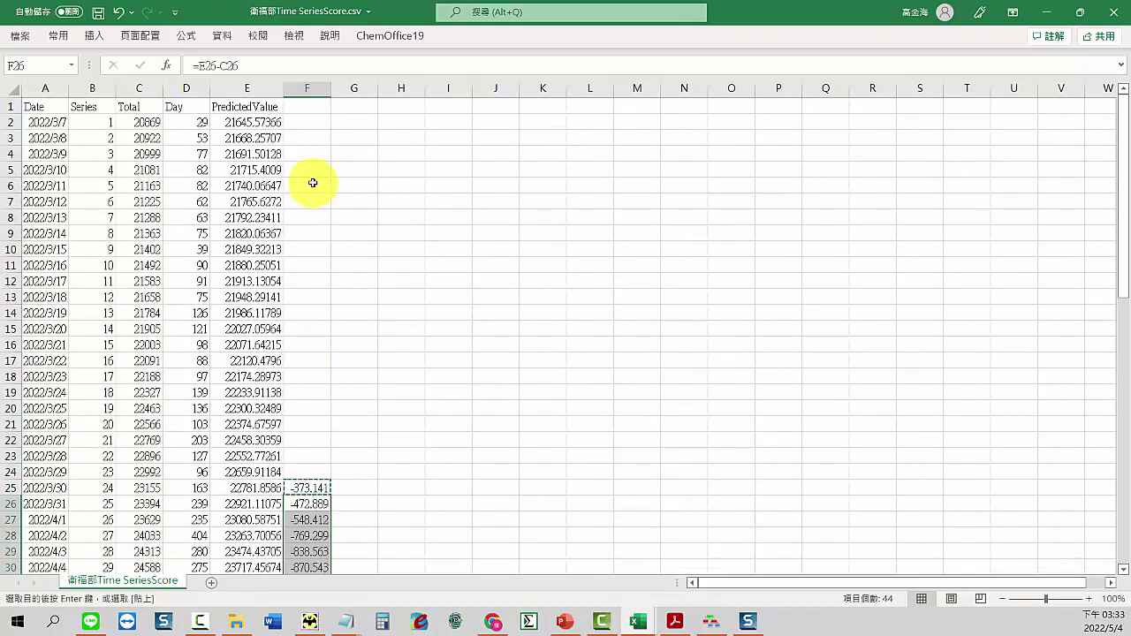
{"action": "left_click", "coordinate": [309, 157]}
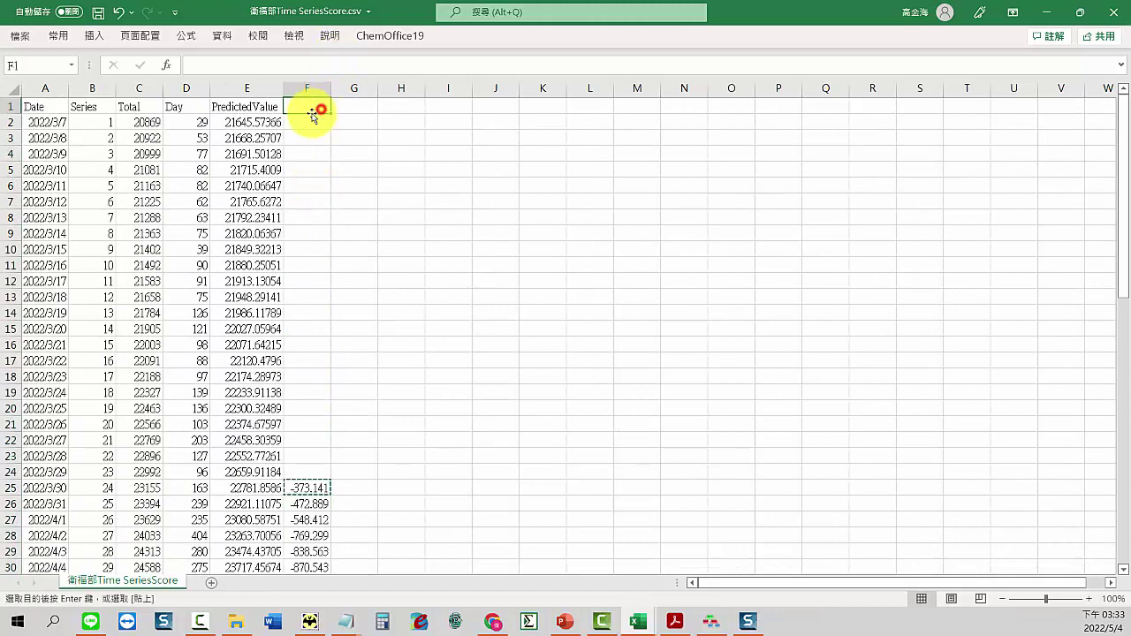
{"action": "left_click", "coordinate": [305, 123]}
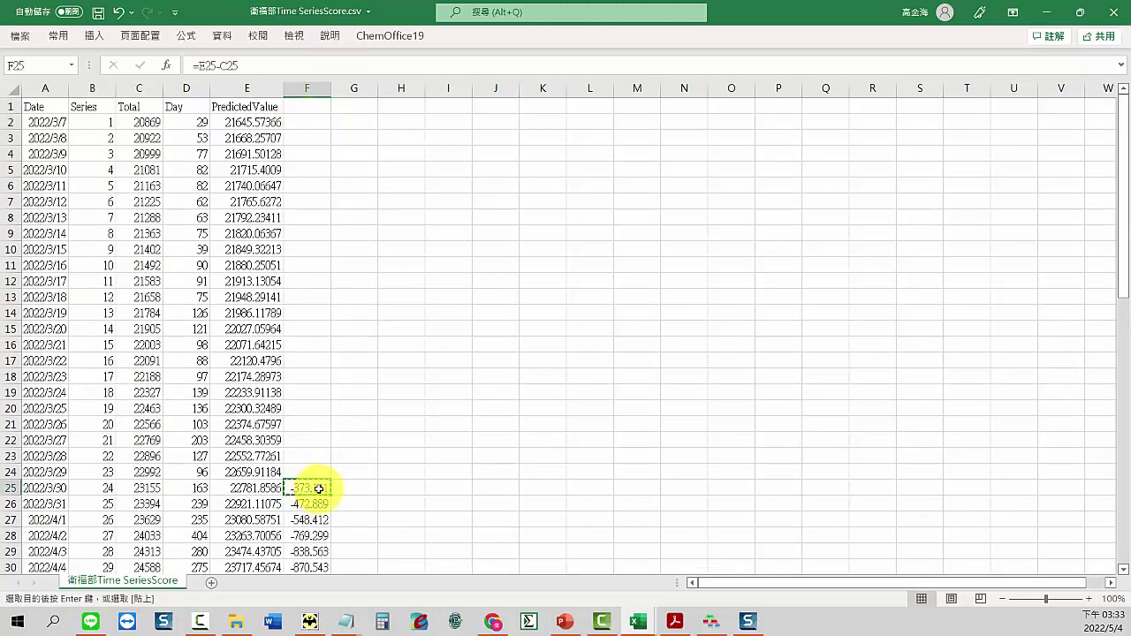
{"action": "left_click_drag", "start_coordinate": [303, 121], "coordinate": [304, 471]}
{"action": "key", "text": "ctrl+v"}
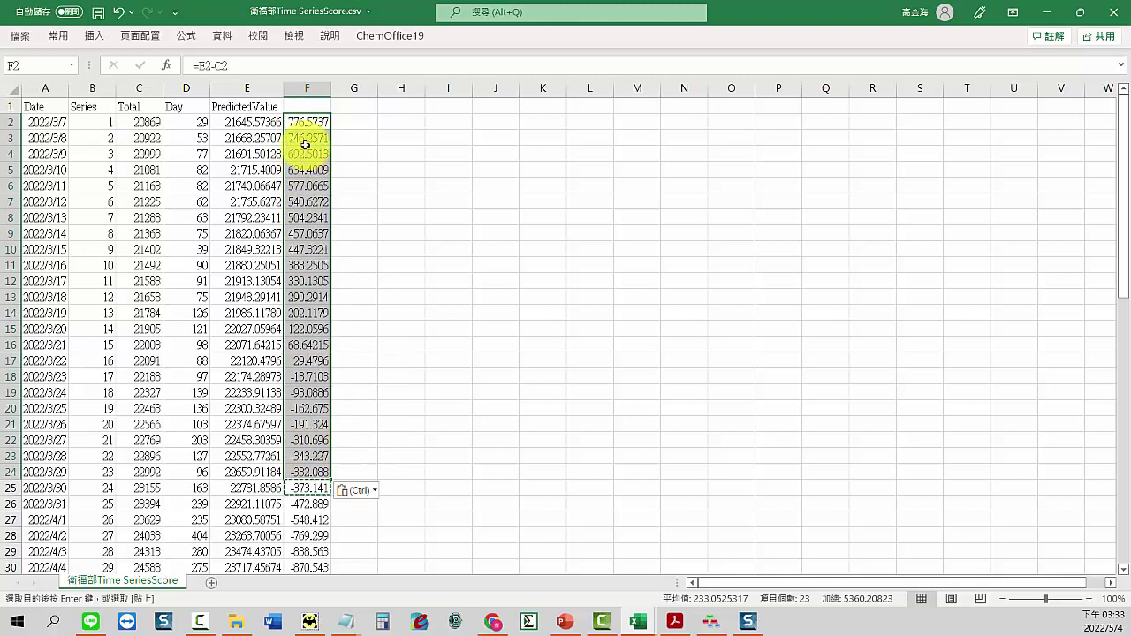
Step: Widen column F and examine the differences between predicted and actual totals, especially for 2022/4/23 to 2022/4/29
{"action": "left_click", "coordinate": [195, 126]}
{"action": "scroll", "coordinate": [278, 233], "scroll_direction": "down", "scroll_amount": 13}
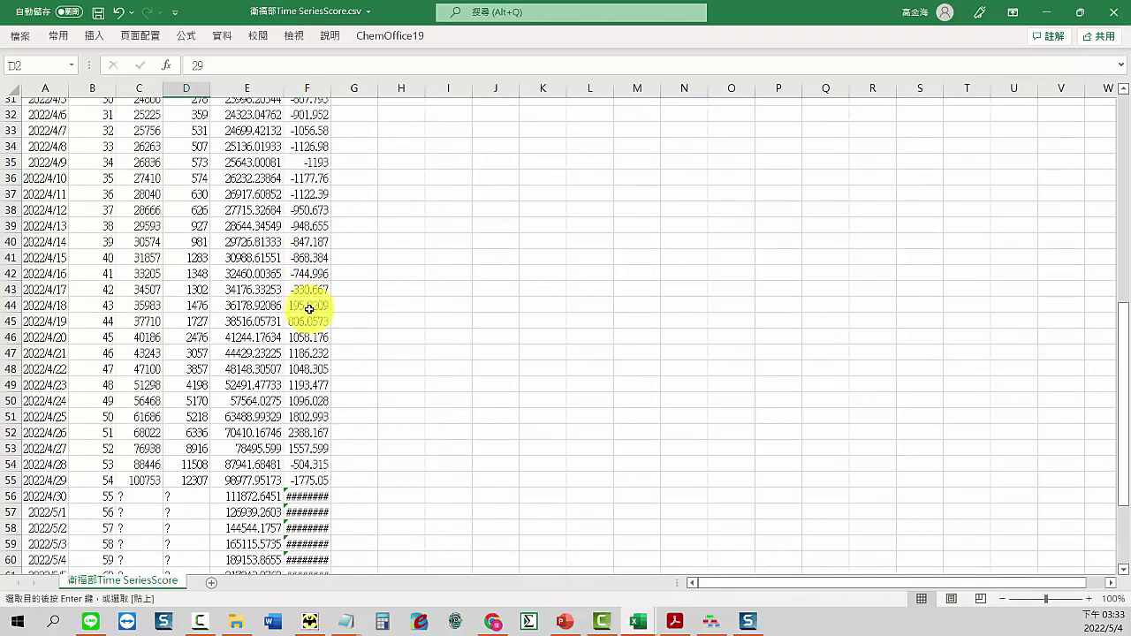
{"action": "left_click_drag", "start_coordinate": [331, 90], "coordinate": [378, 90]}
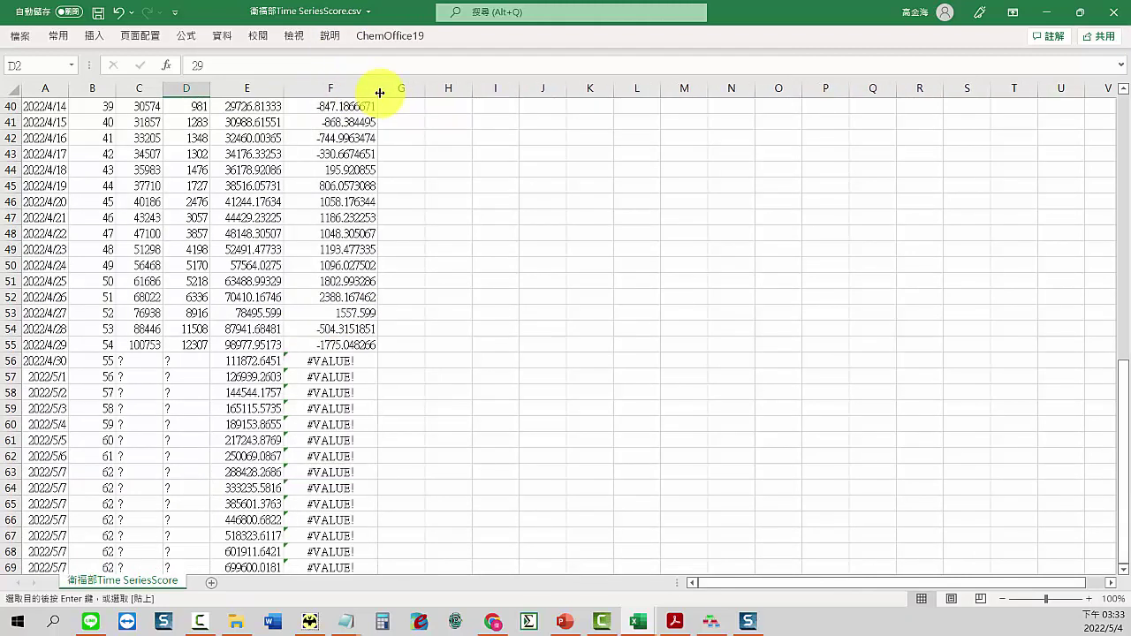
{"action": "left_click", "coordinate": [344, 344]}
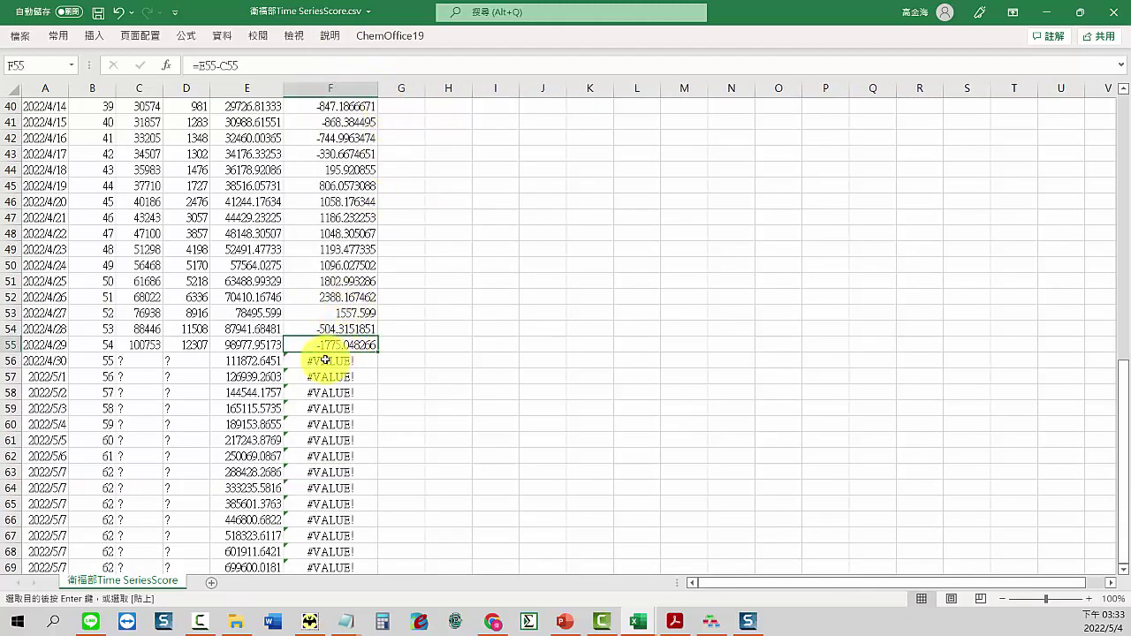
{"action": "left_click", "coordinate": [329, 369]}
{"action": "left_click", "coordinate": [335, 362]}
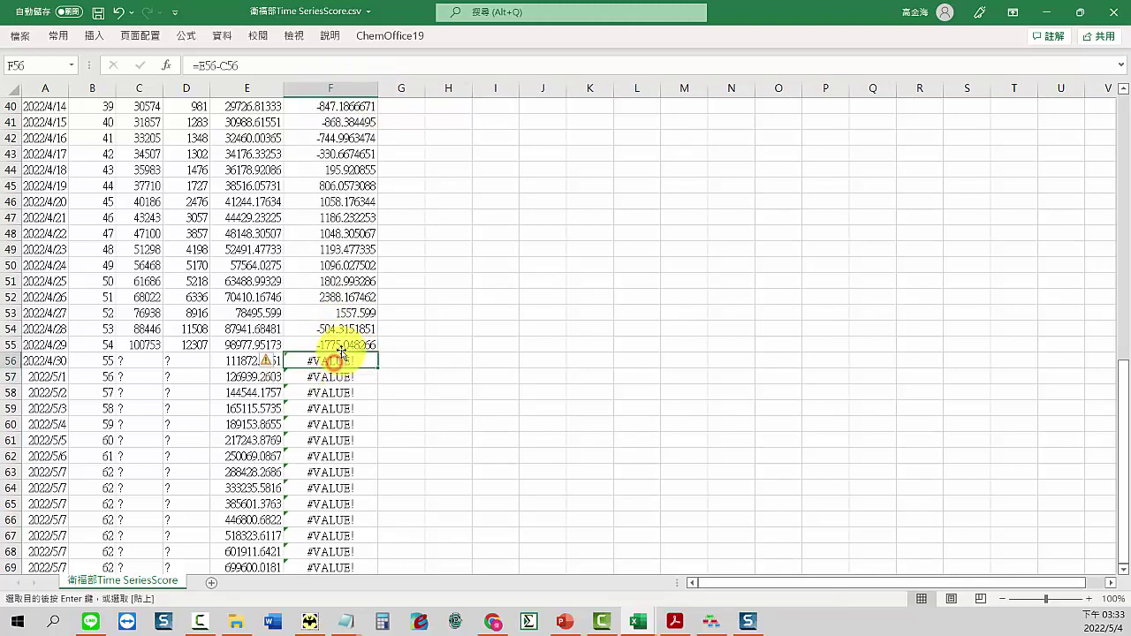
{"action": "left_click_drag", "start_coordinate": [336, 352], "coordinate": [346, 250]}
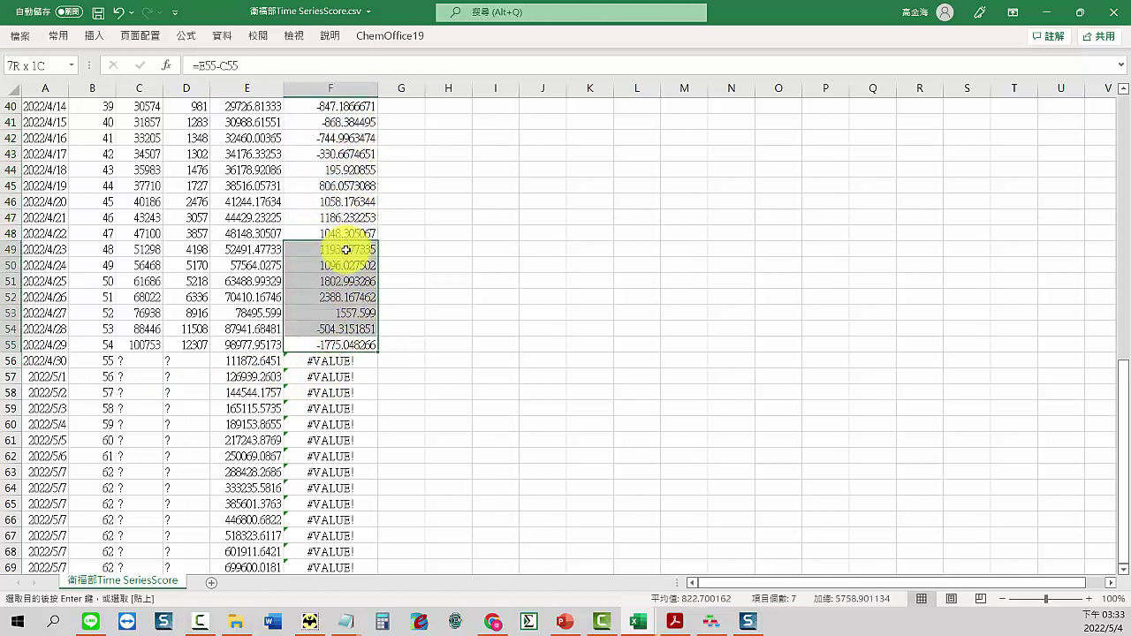
{"action": "scroll", "coordinate": [354, 189], "scroll_direction": "up", "scroll_amount": 2}
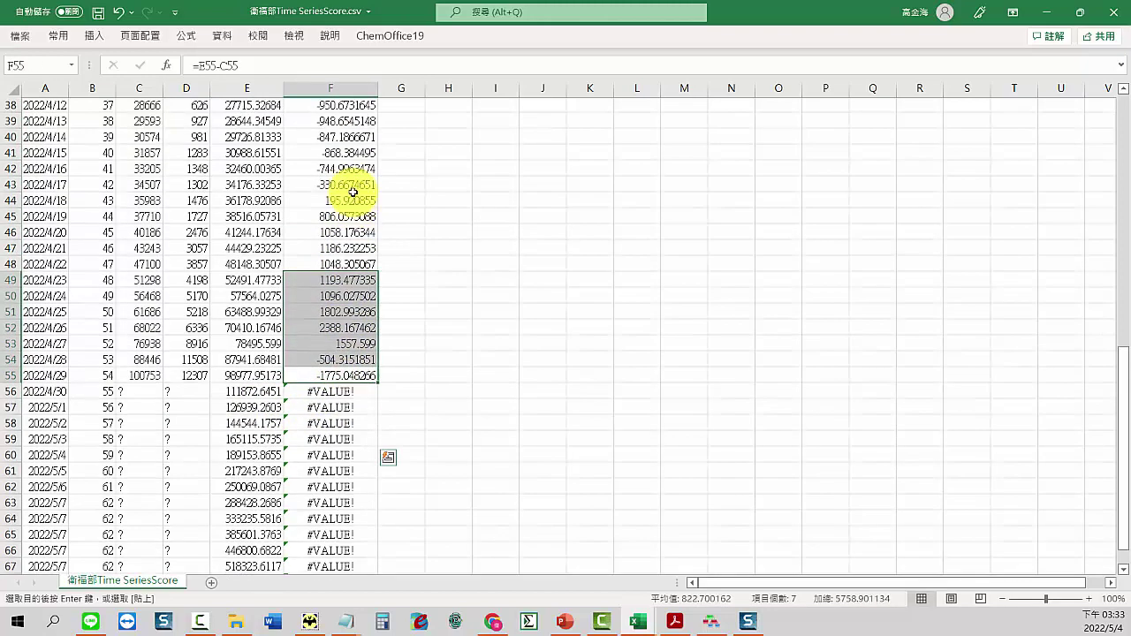
{"action": "left_click", "coordinate": [257, 90]}
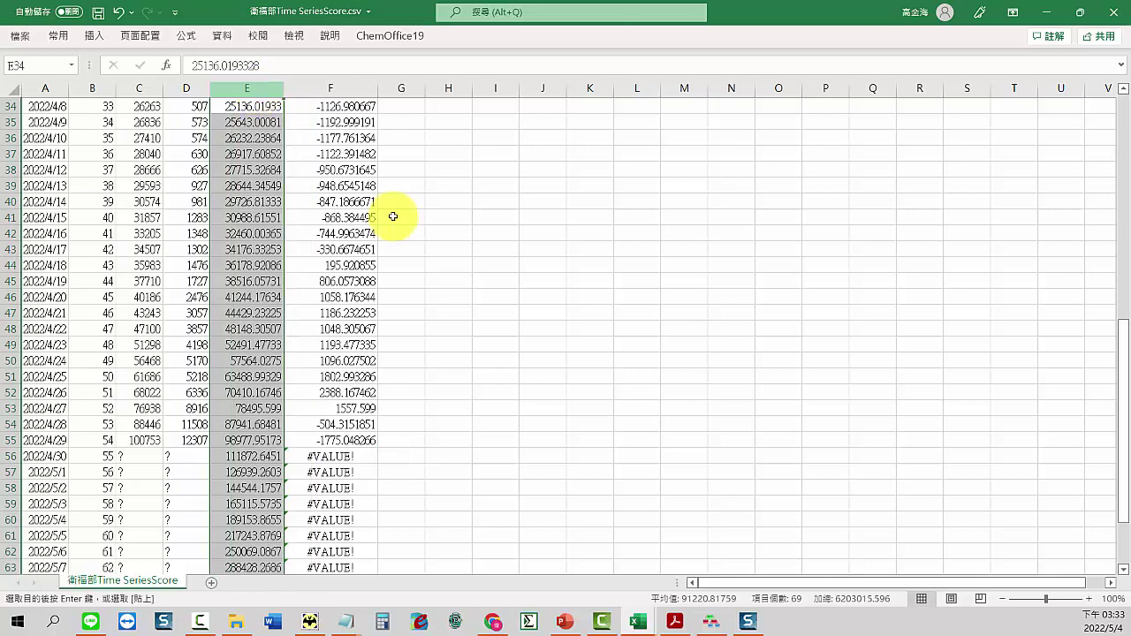
Step: Switch to DTREG and view the time series chart of Total for the current Gene Expression Programming model
{"action": "left_click", "coordinate": [712, 624]}
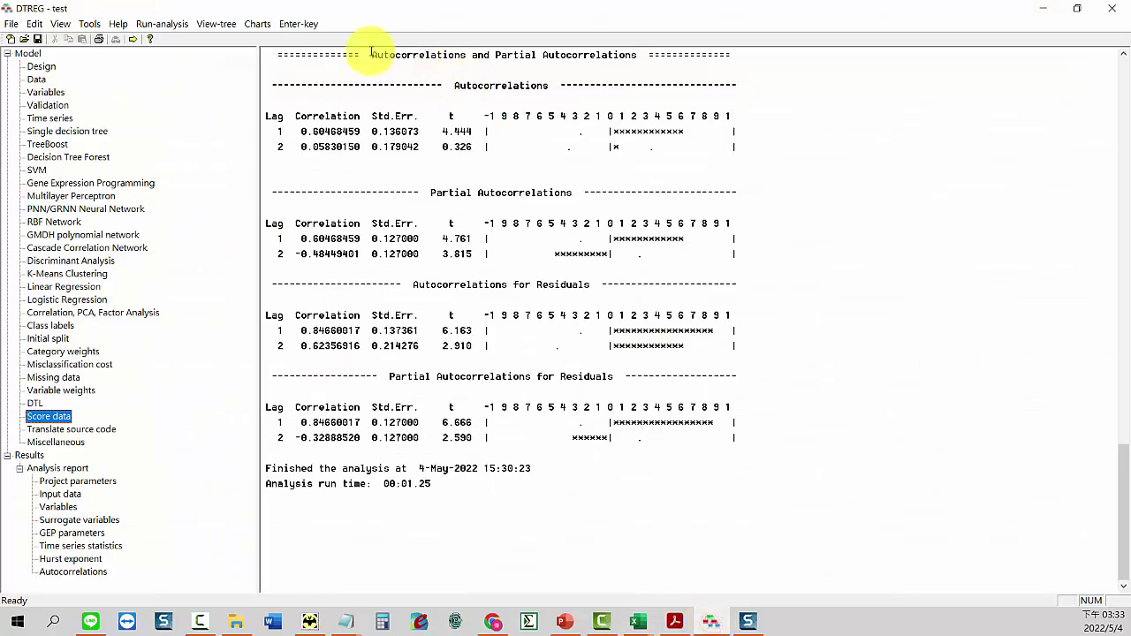
{"action": "left_click", "coordinate": [263, 27]}
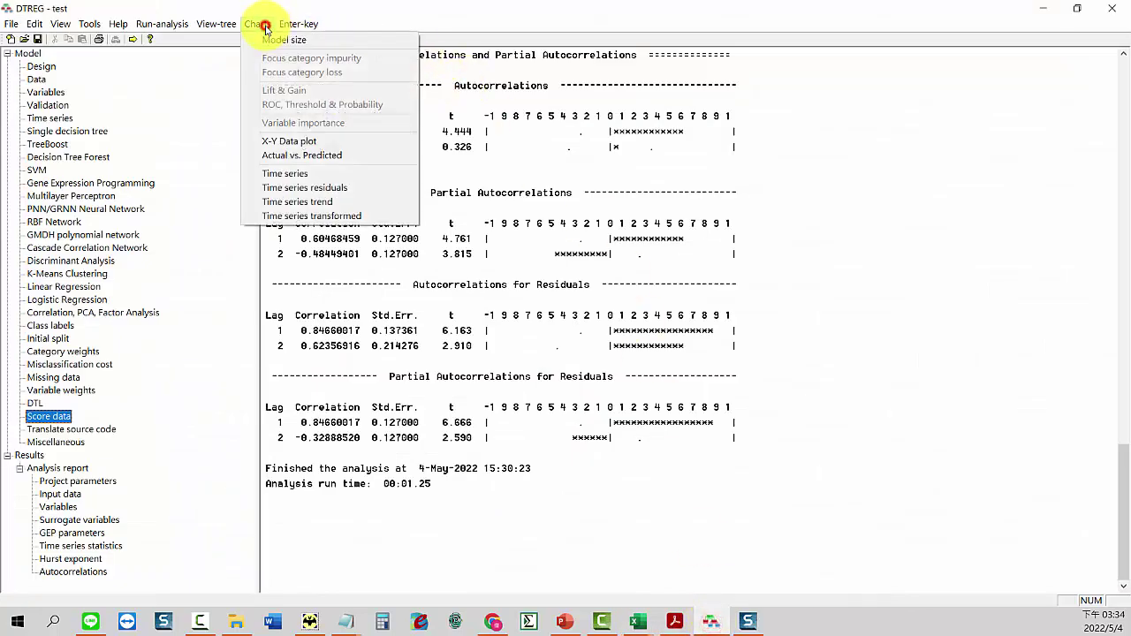
{"action": "left_click", "coordinate": [287, 174]}
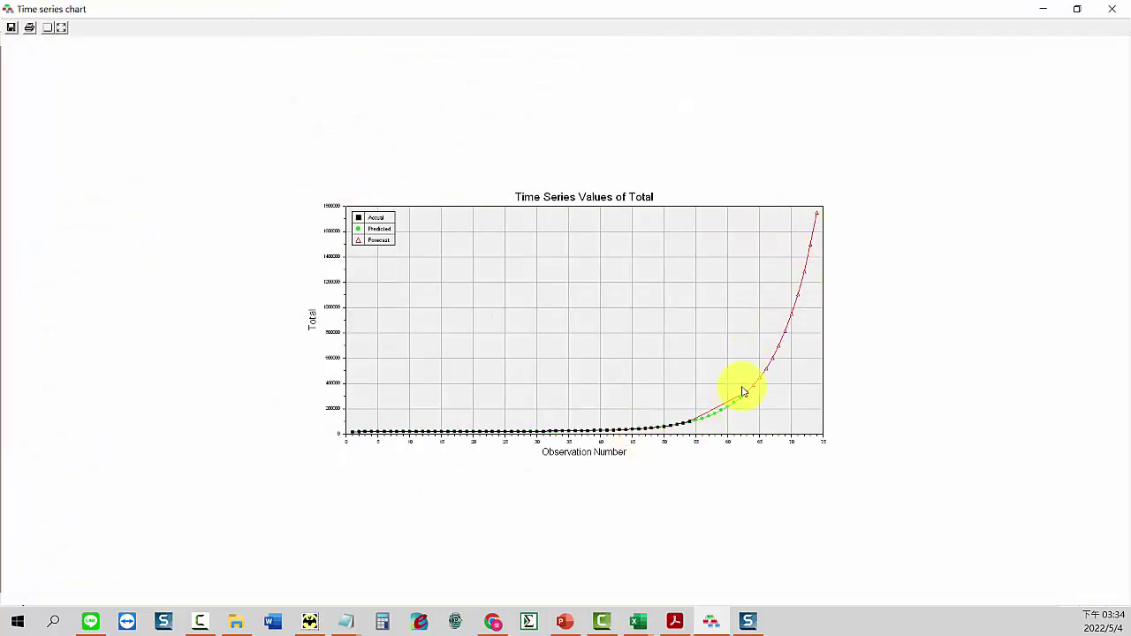
{"action": "left_click", "coordinate": [1109, 11]}
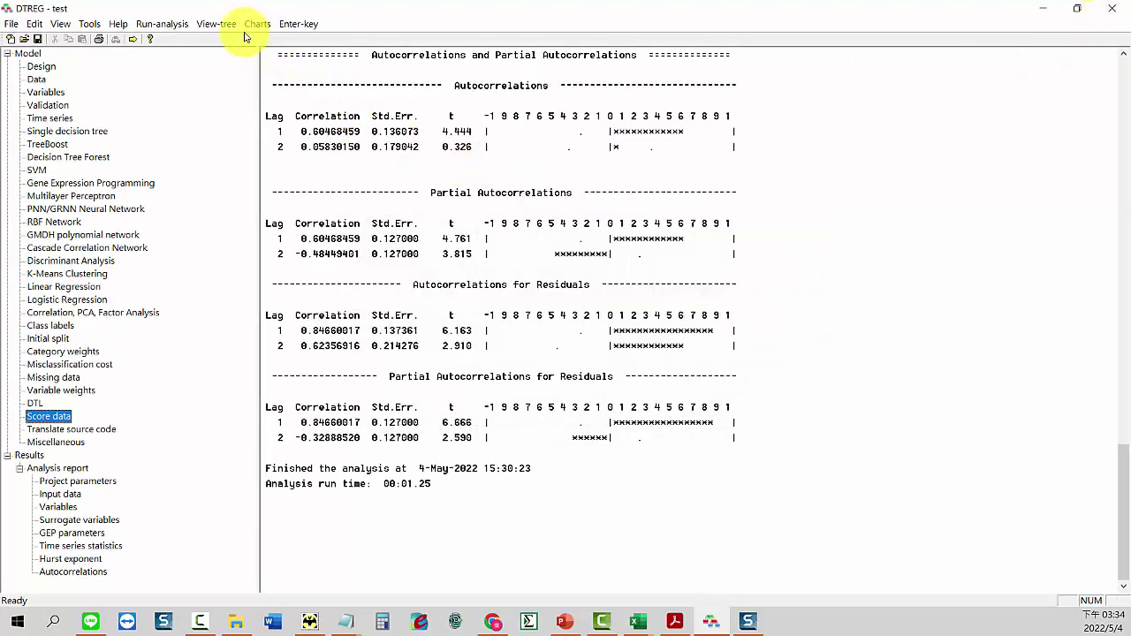
Step: Change the time series forecasting model's type to Linear regression and accept the model settings
{"action": "double_click", "coordinate": [31, 68]}
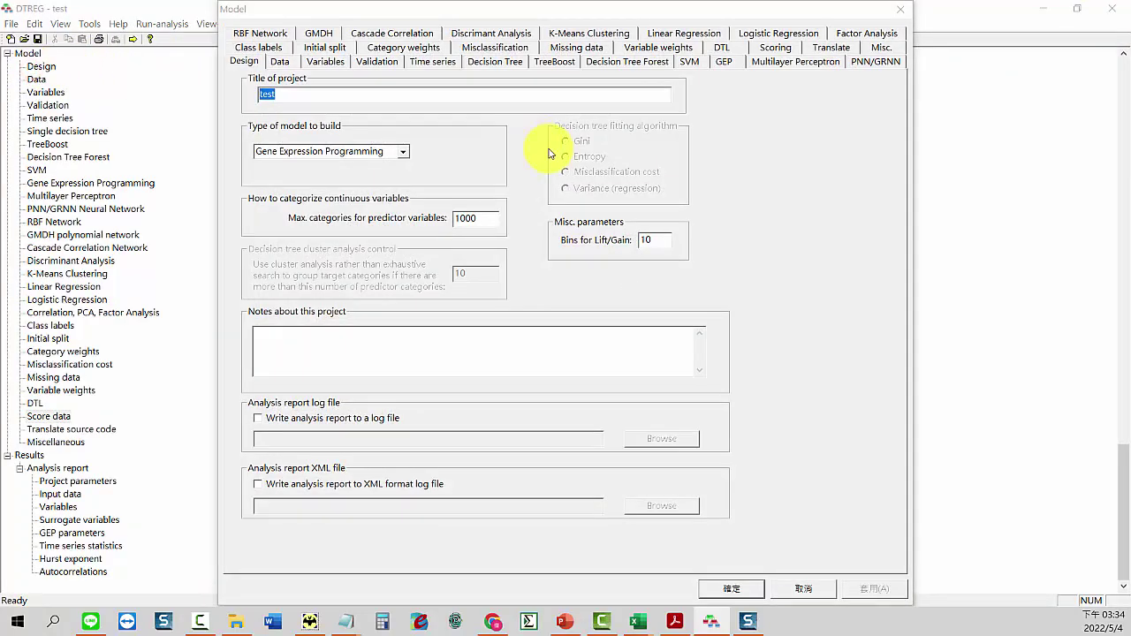
{"action": "left_click", "coordinate": [424, 64]}
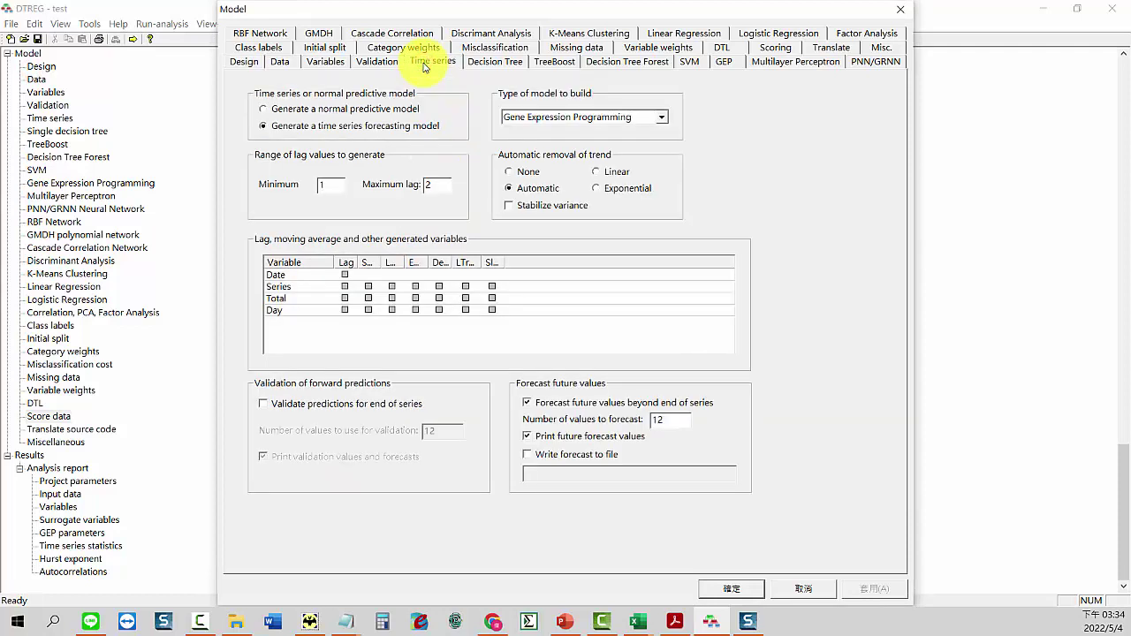
{"action": "left_click", "coordinate": [662, 118]}
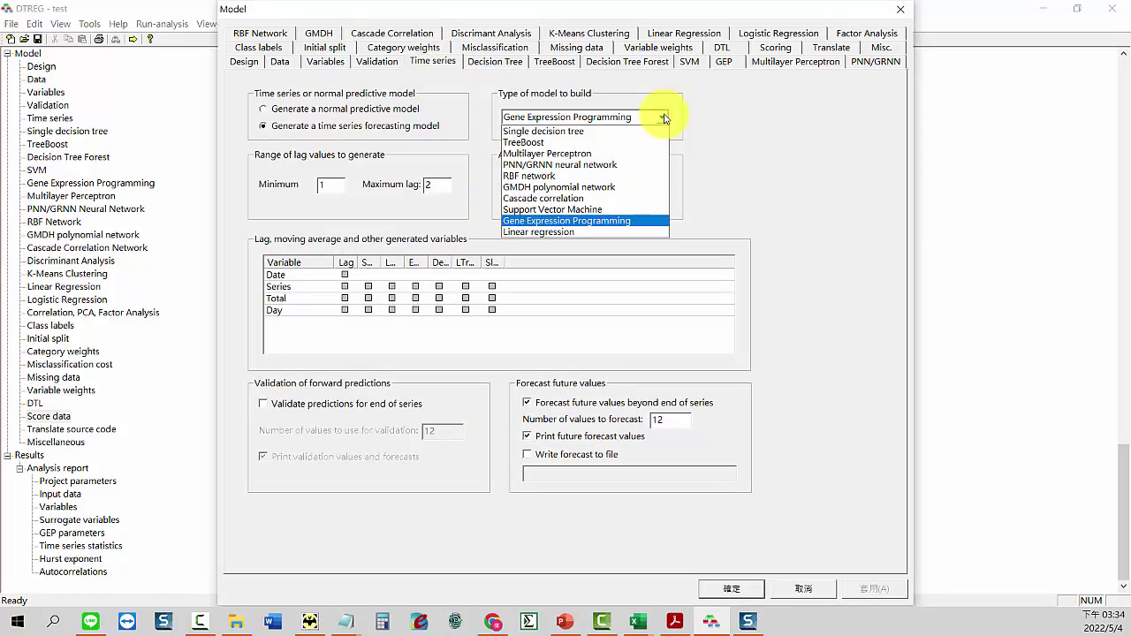
{"action": "left_click", "coordinate": [572, 232]}
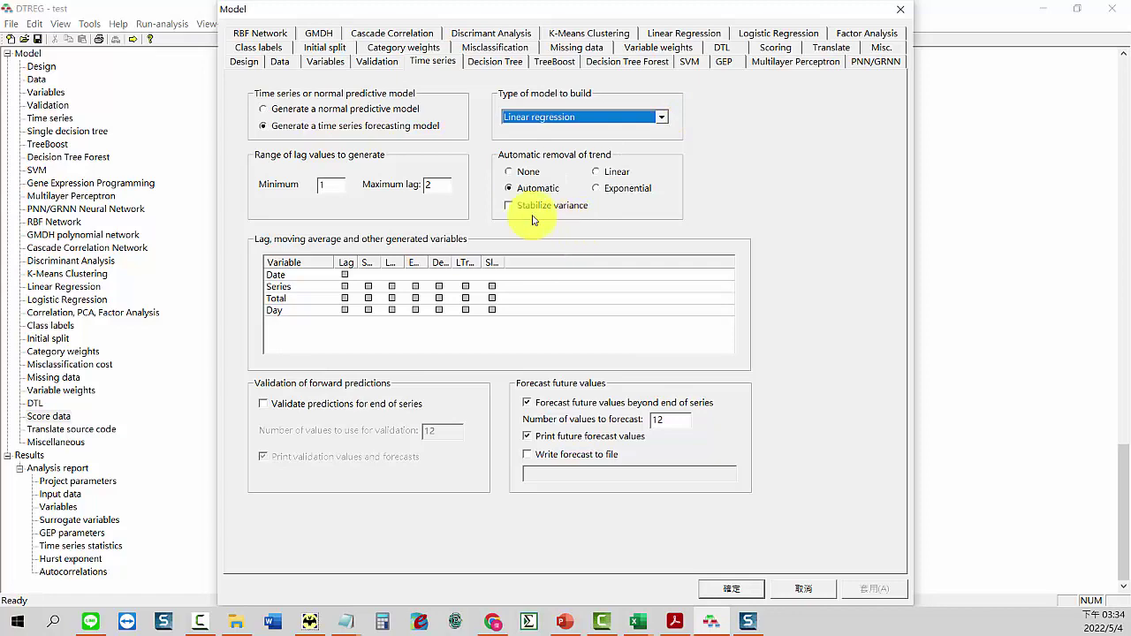
{"action": "left_click", "coordinate": [732, 587]}
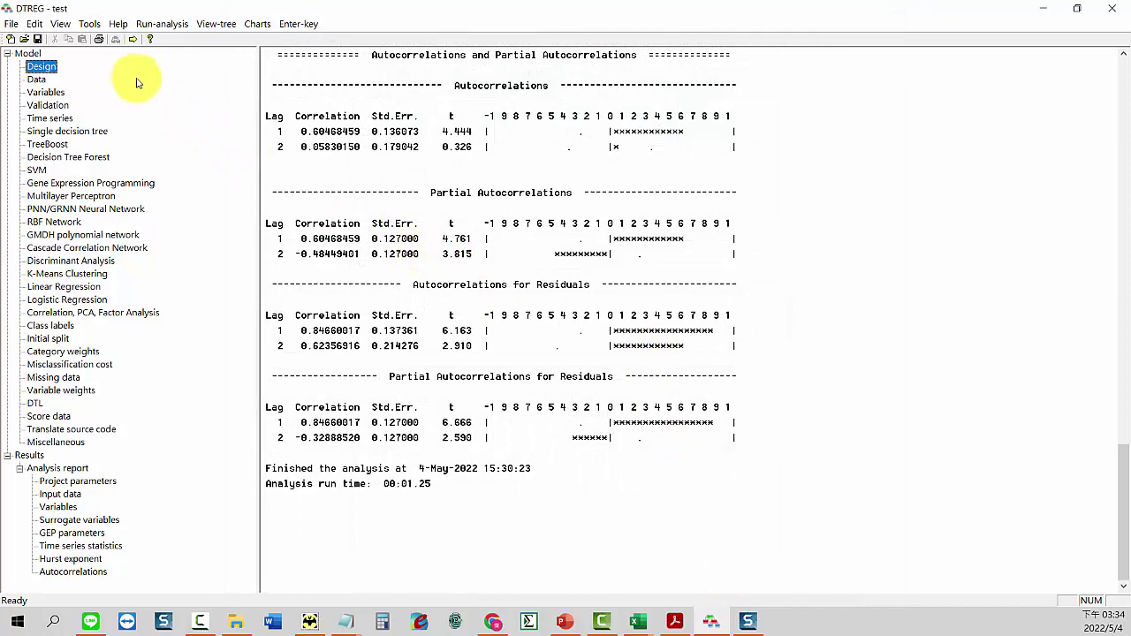
Step: Run the linear regression analysis and view its time series chart of Total
{"action": "left_click", "coordinate": [132, 39]}
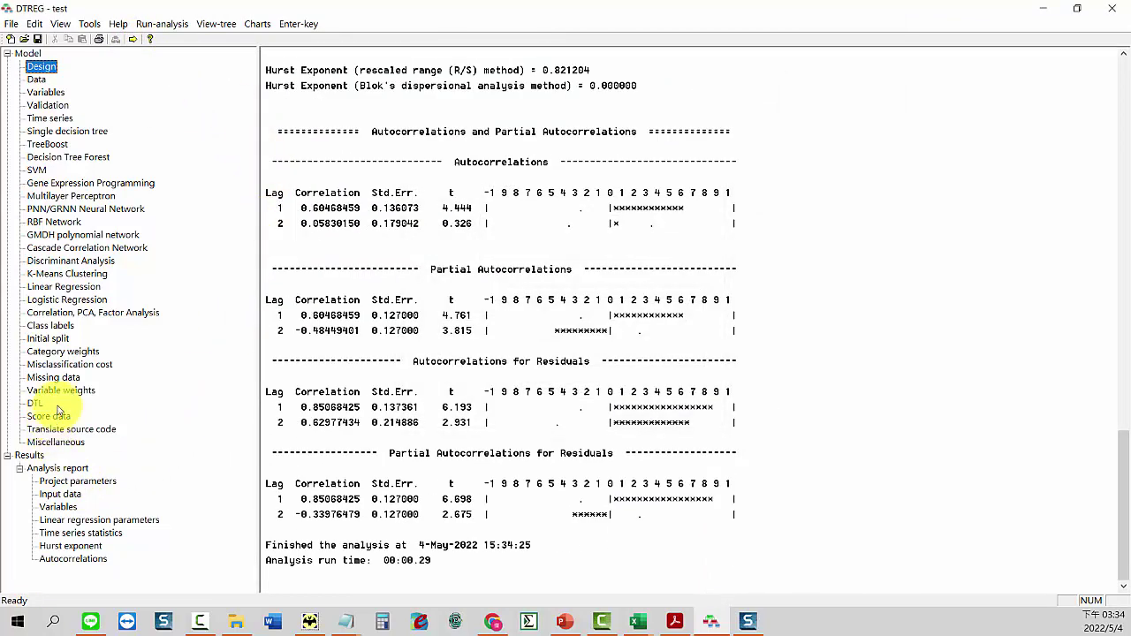
{"action": "left_click", "coordinate": [259, 24]}
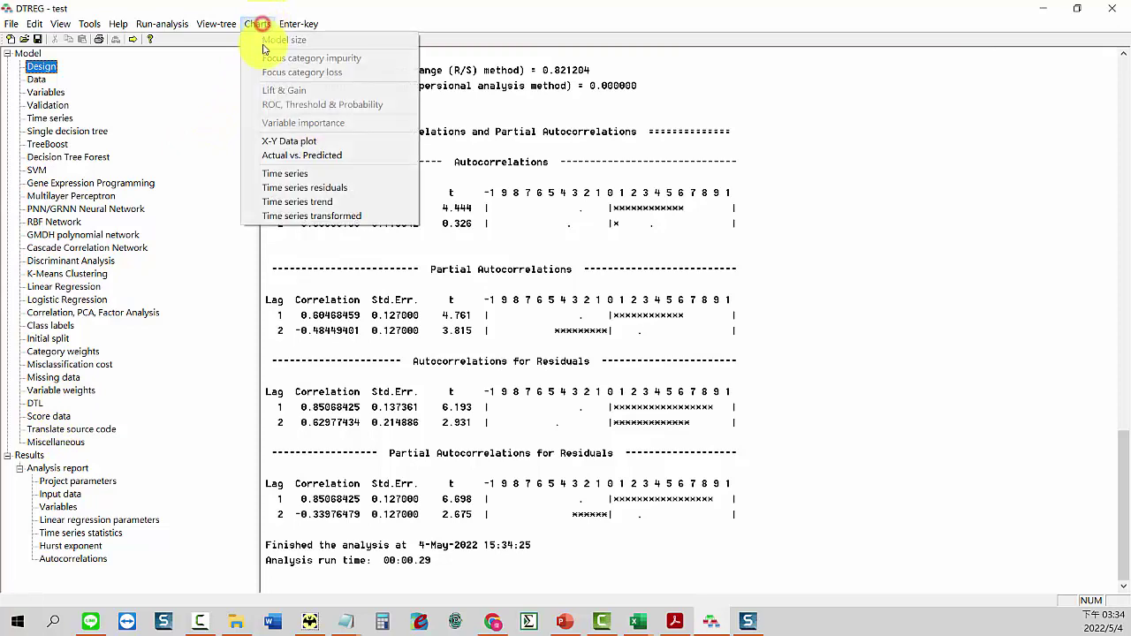
{"action": "left_click", "coordinate": [284, 174]}
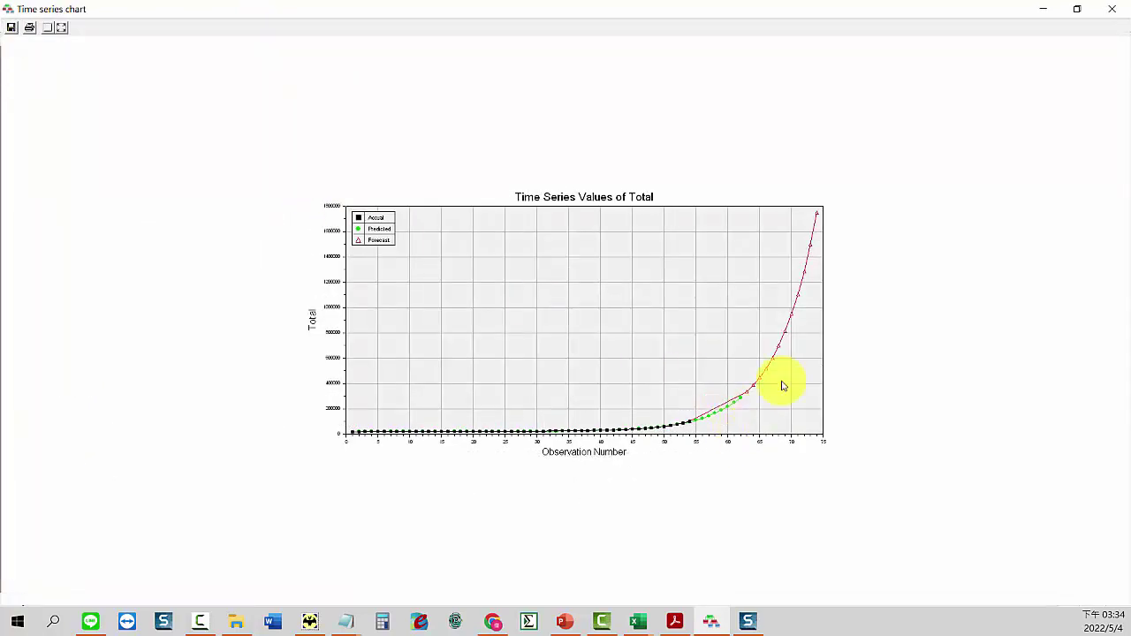
{"action": "left_click", "coordinate": [1110, 9]}
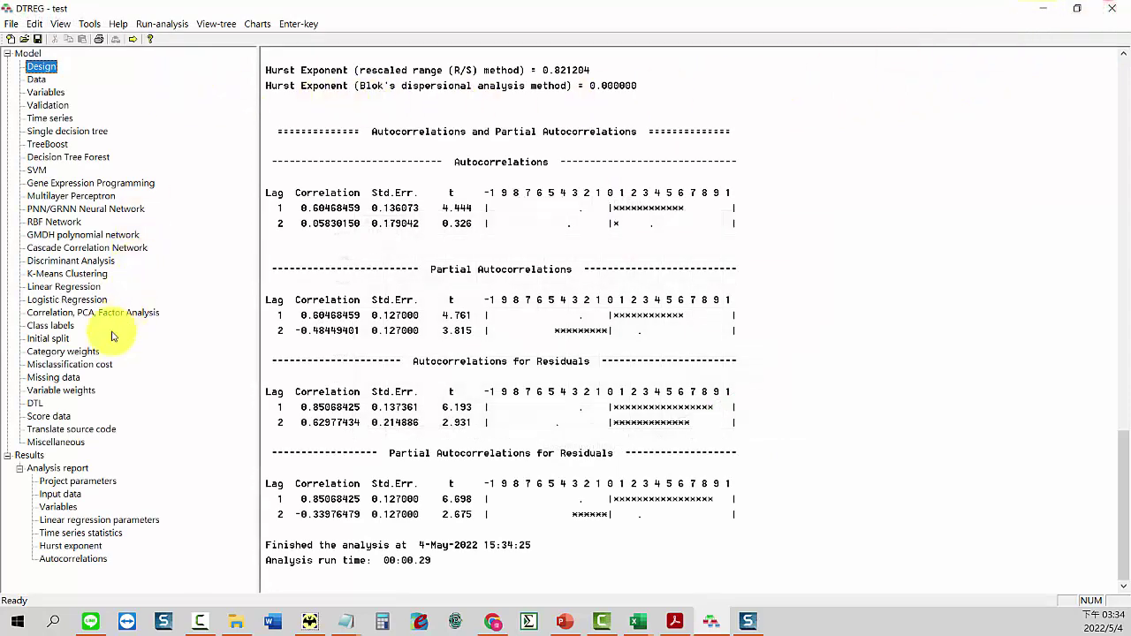
Step: Open the model's data scoring settings, then switch to Excel and close 衛福部Time SeriesScore.csv without saving it
{"action": "double_click", "coordinate": [57, 418]}
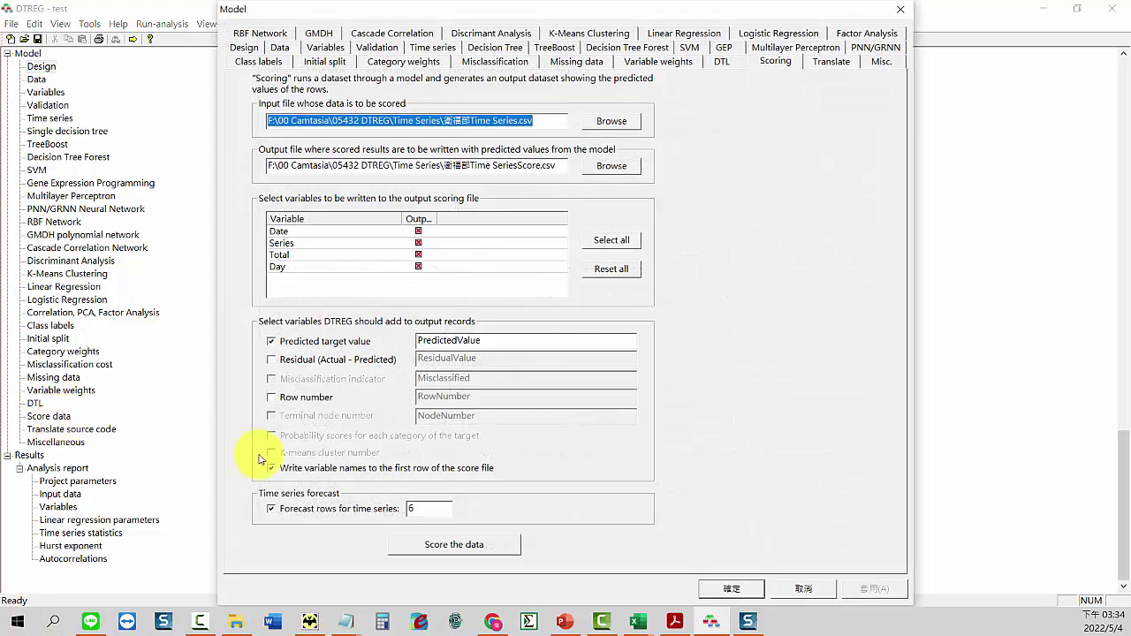
{"action": "left_click", "coordinate": [637, 621]}
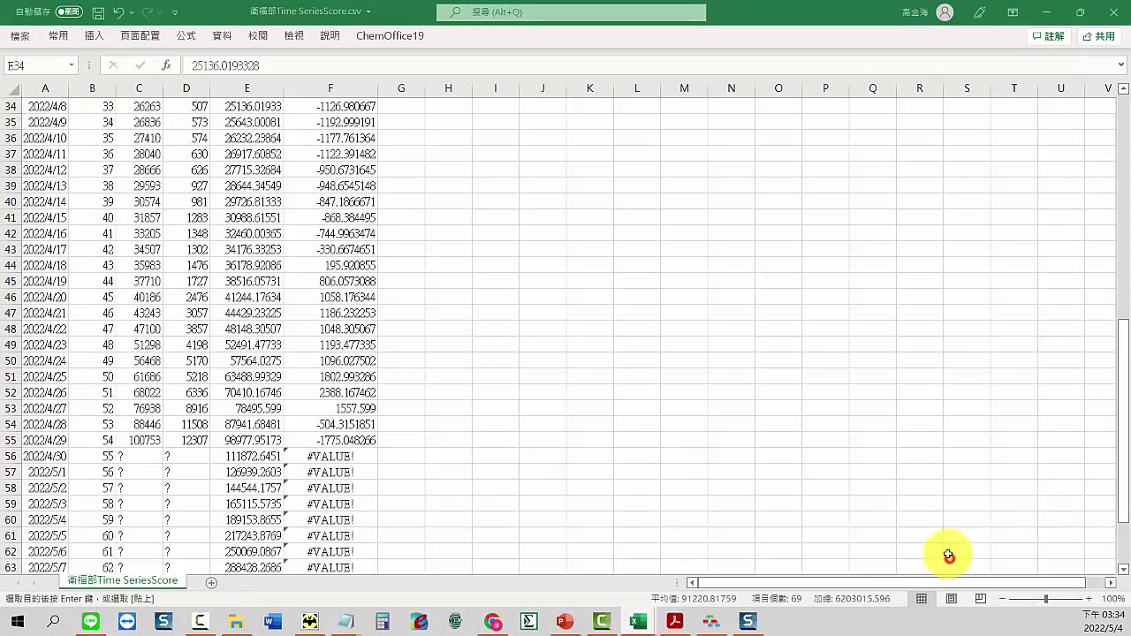
{"action": "left_click", "coordinate": [948, 555]}
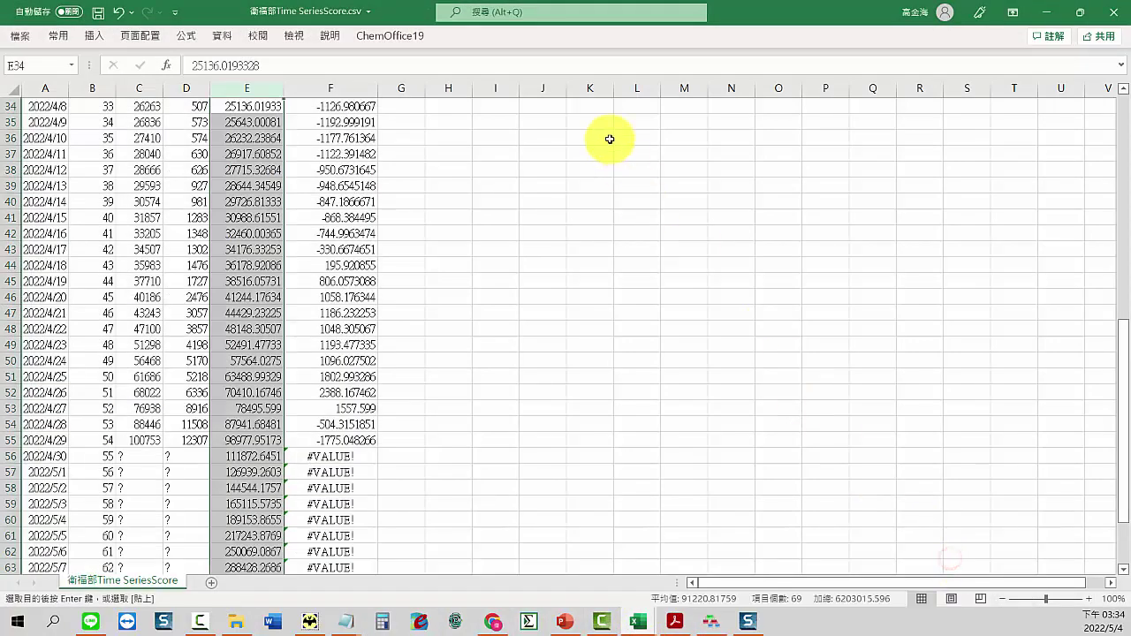
{"action": "left_click", "coordinate": [1123, 16]}
{"action": "left_click", "coordinate": [564, 328]}
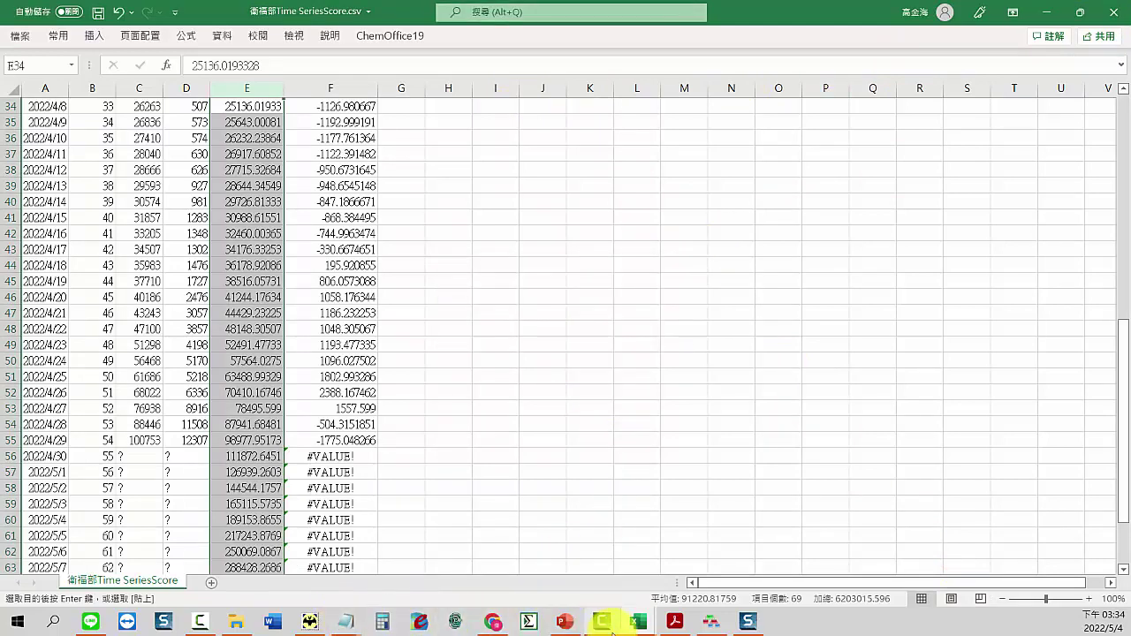
Step: Bring up the 衛福部Time Series.csv source workbook in Excel and minimize it to return to DTREG
{"action": "mouse_move", "coordinate": [640, 618]}
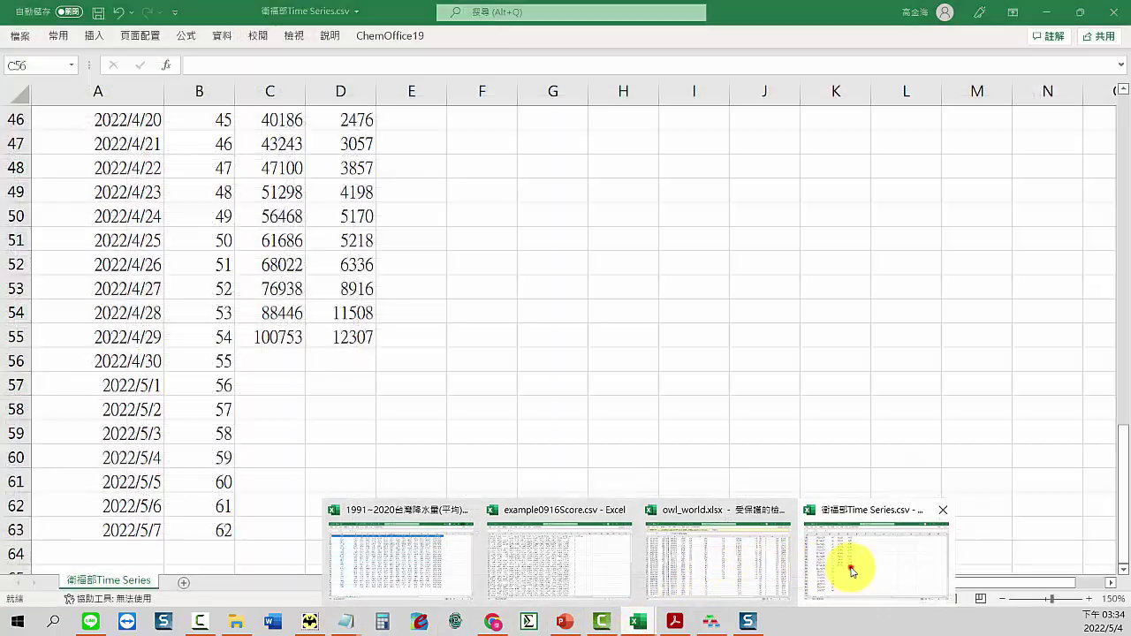
{"action": "left_click", "coordinate": [850, 570]}
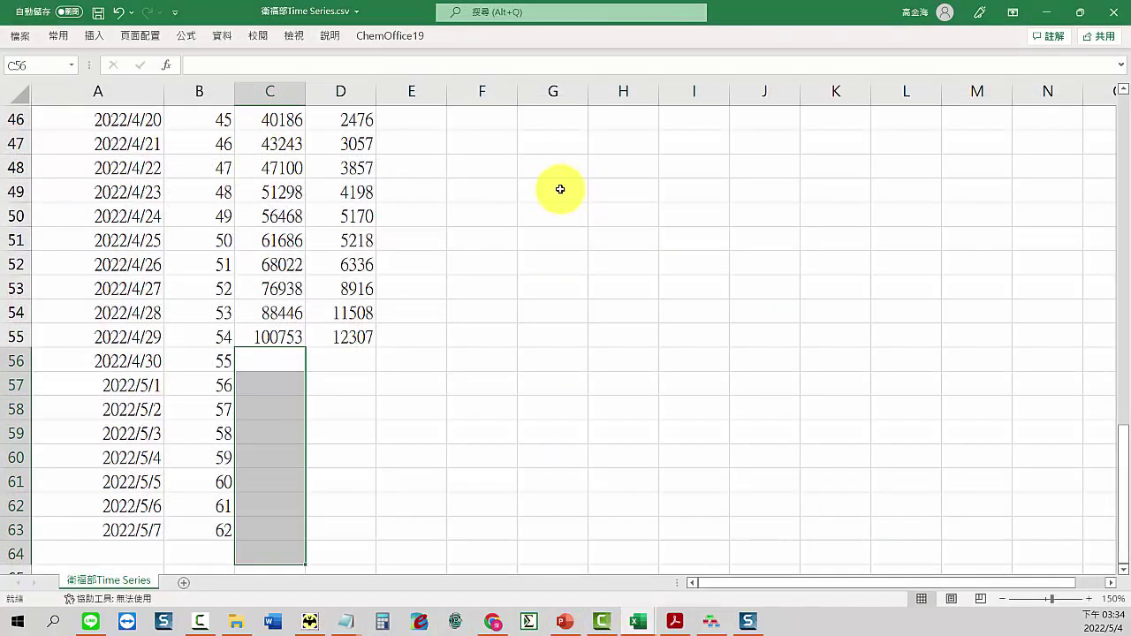
{"action": "left_click", "coordinate": [1047, 13]}
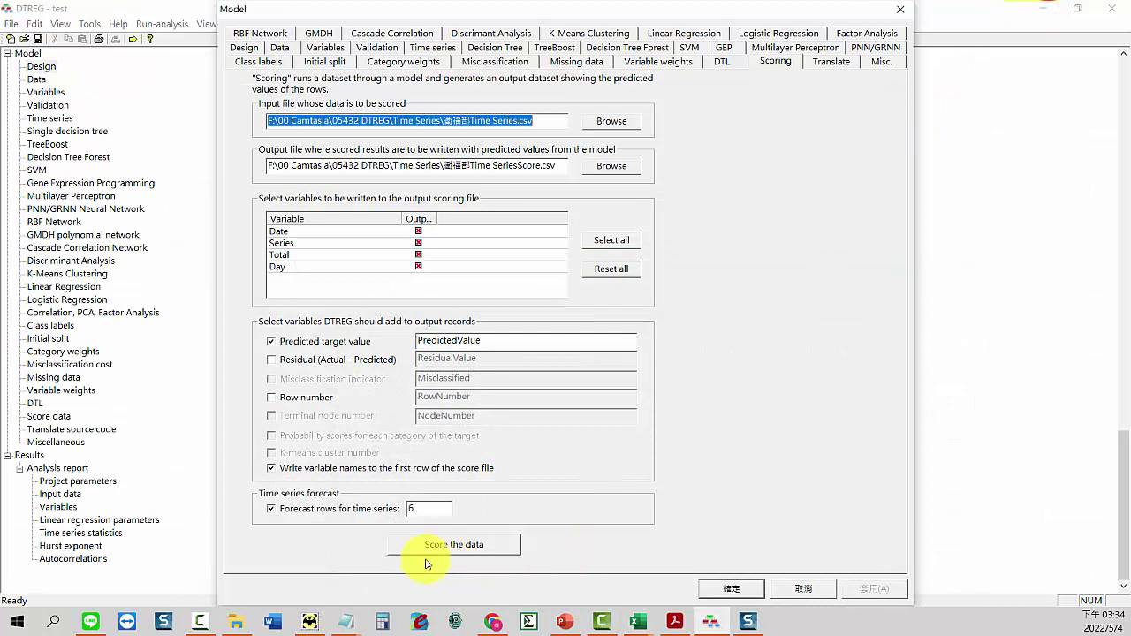
Step: In the Time Series folder in File Explorer, rename 衛福部Time SeriesScore.csv as 衛福部Time SeriesScore1.csv and return to DTREG
{"action": "left_click", "coordinate": [236, 621]}
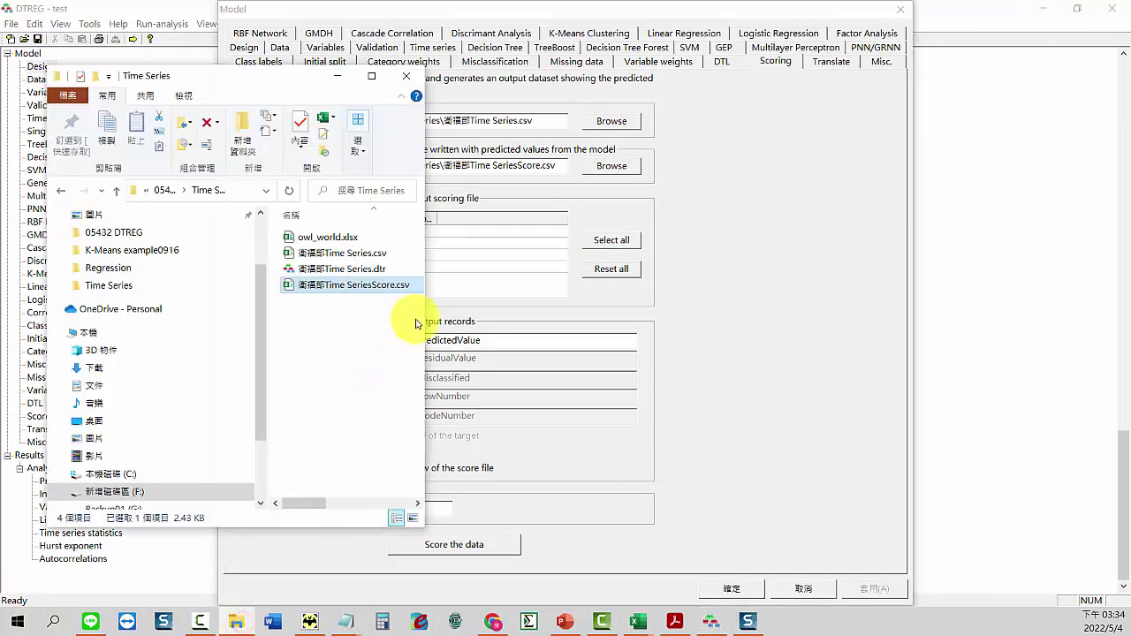
{"action": "left_click_drag", "start_coordinate": [426, 323], "coordinate": [495, 324]}
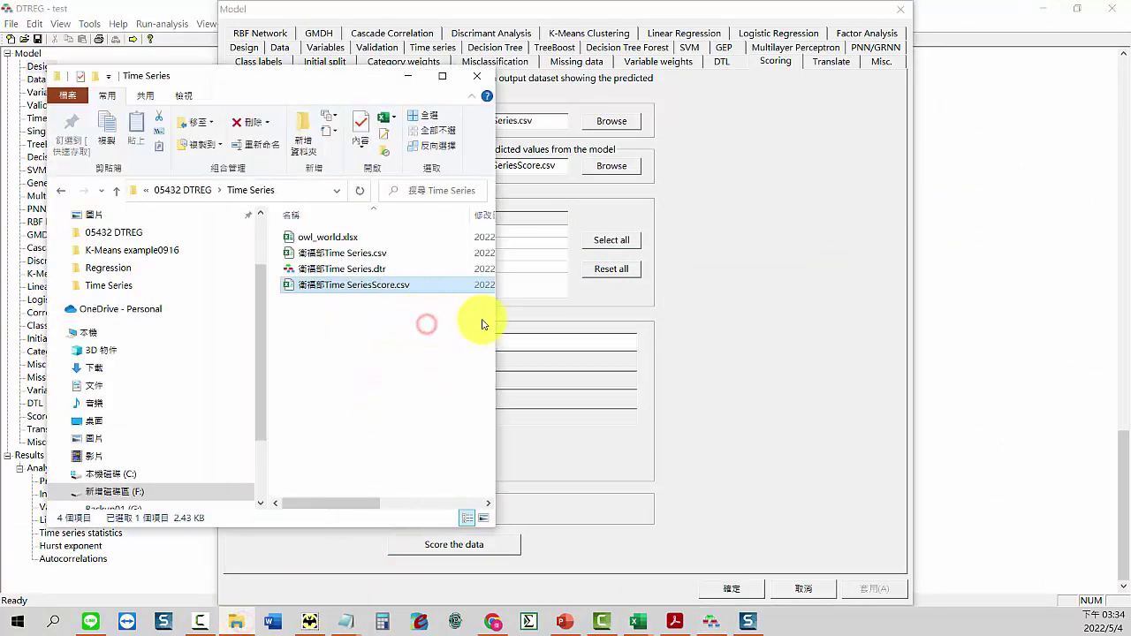
{"action": "right_click", "coordinate": [412, 292]}
{"action": "left_click", "coordinate": [453, 561]}
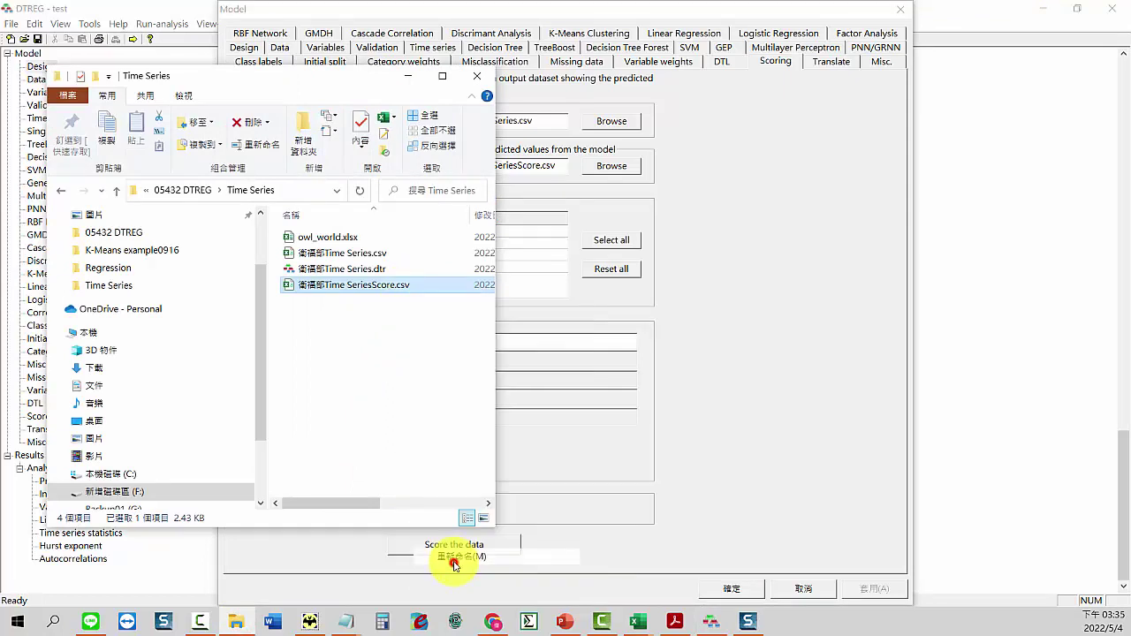
{"action": "left_click", "coordinate": [395, 283]}
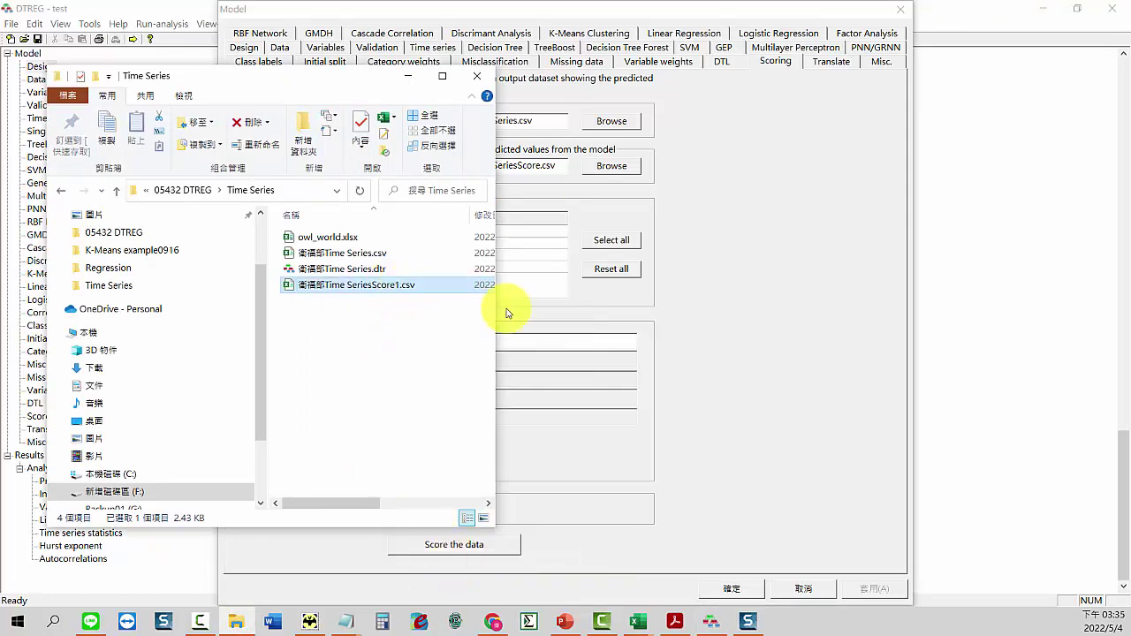
{"action": "left_click", "coordinate": [766, 302]}
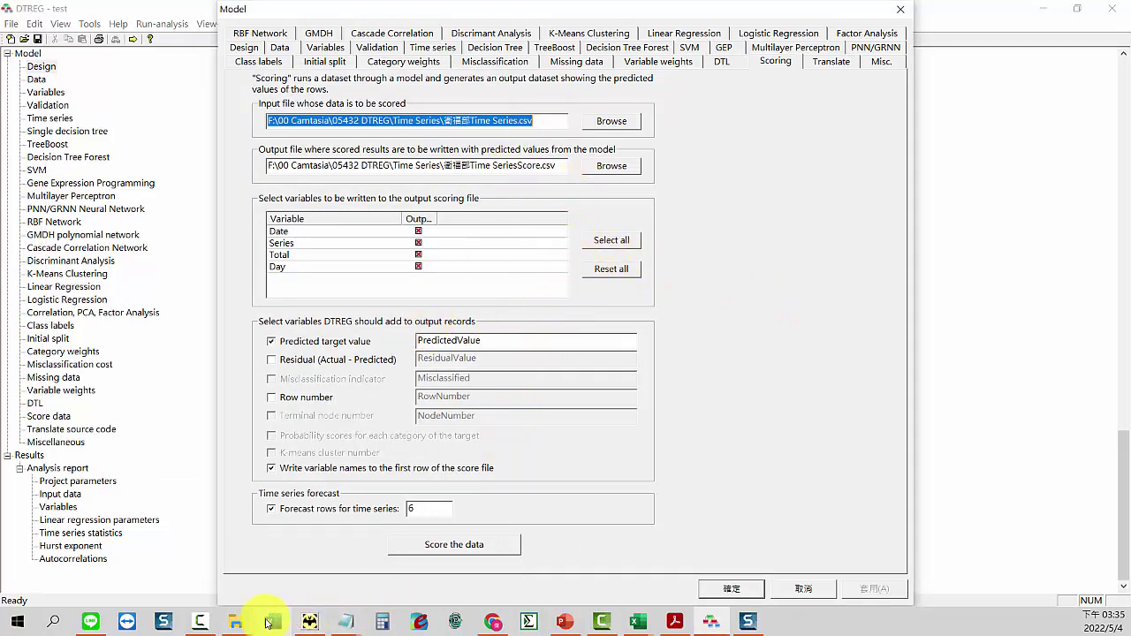
Step: Score the data with the linear regression model into 衛福部Time SeriesScore.csv, check for the output file, and accept the model settings
{"action": "left_click", "coordinate": [234, 626]}
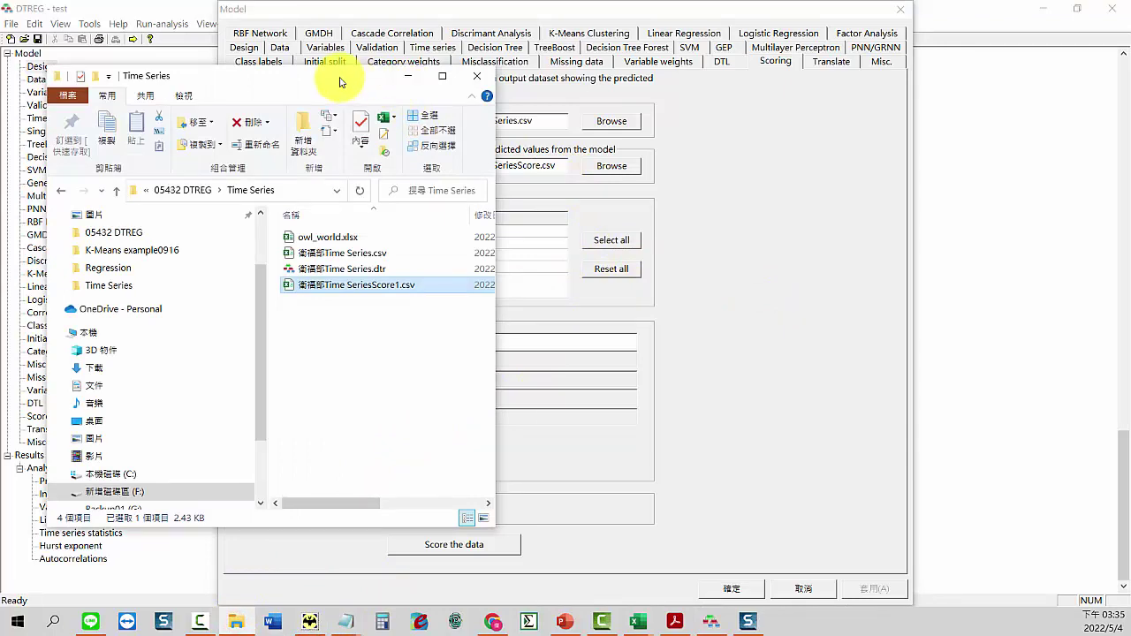
{"action": "left_click_drag", "start_coordinate": [339, 77], "coordinate": [298, 64]}
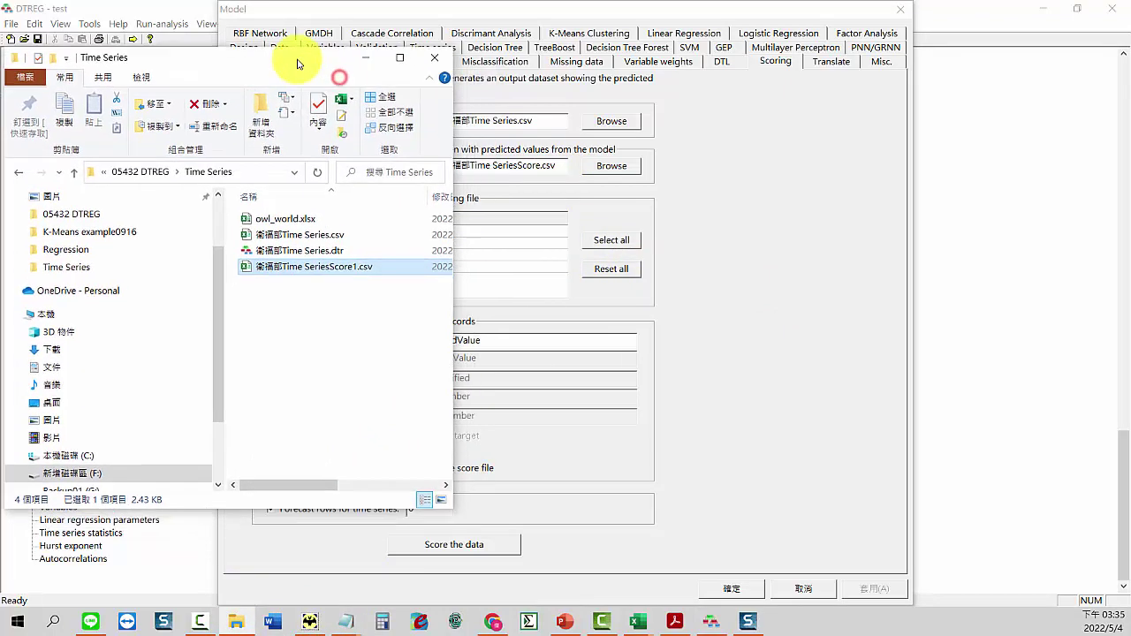
{"action": "left_click", "coordinate": [474, 545]}
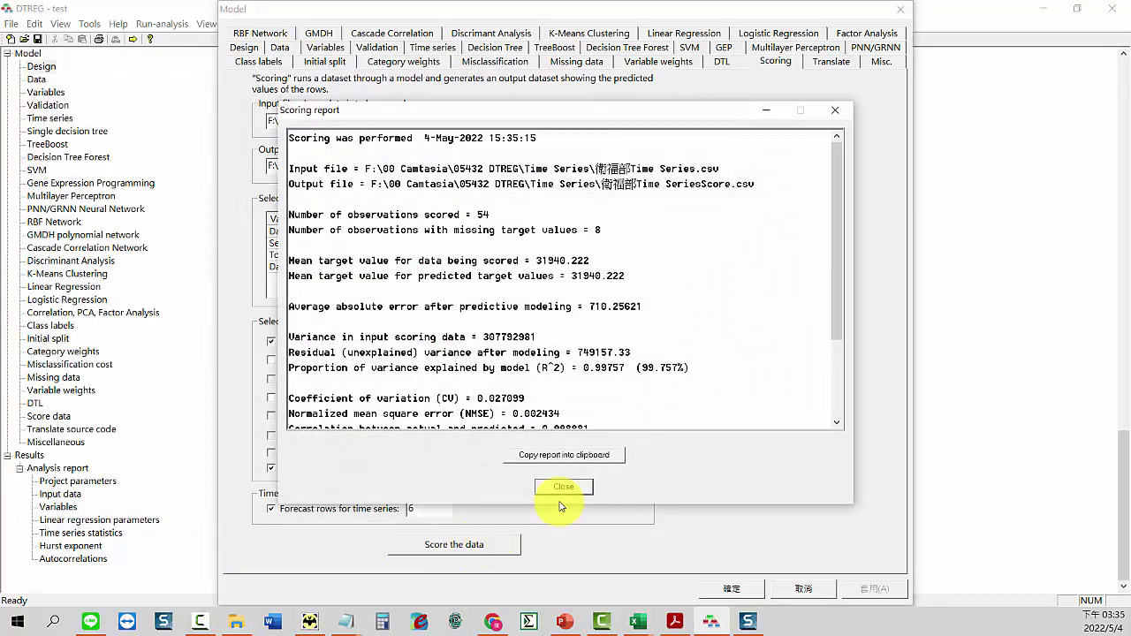
{"action": "left_click", "coordinate": [562, 487]}
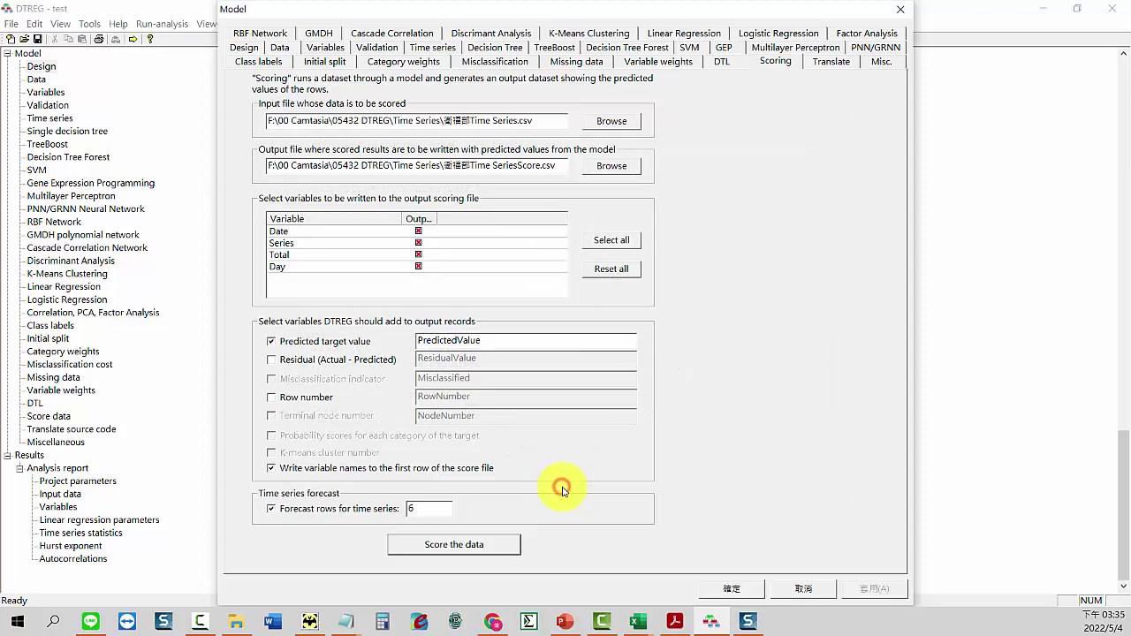
{"action": "left_click", "coordinate": [236, 621]}
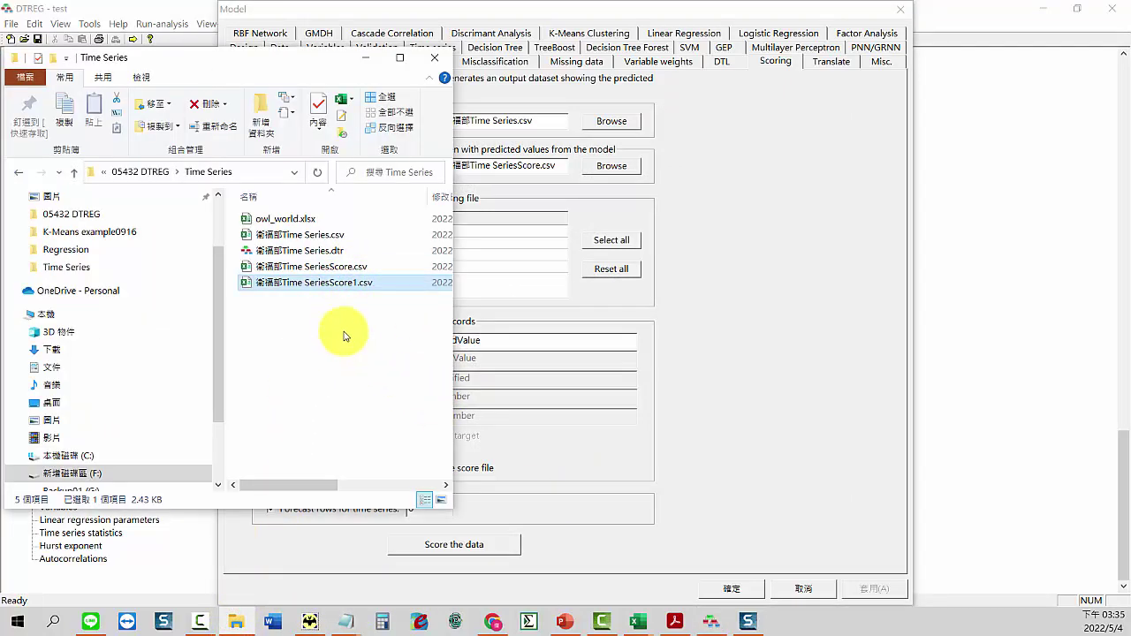
{"action": "left_click", "coordinate": [741, 595]}
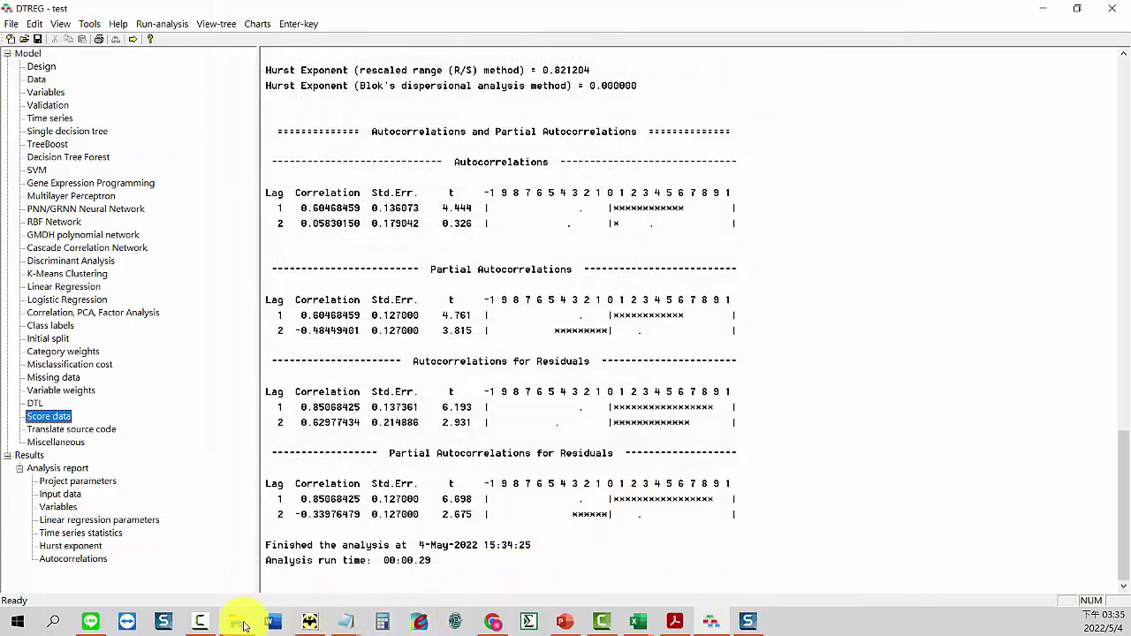
Step: Open 衛福部Time SeriesScore1.csv and 衛福部Time SeriesScore.csv from the Time Series folder in Excel
{"action": "left_click", "coordinate": [242, 624]}
{"action": "left_click", "coordinate": [313, 283]}
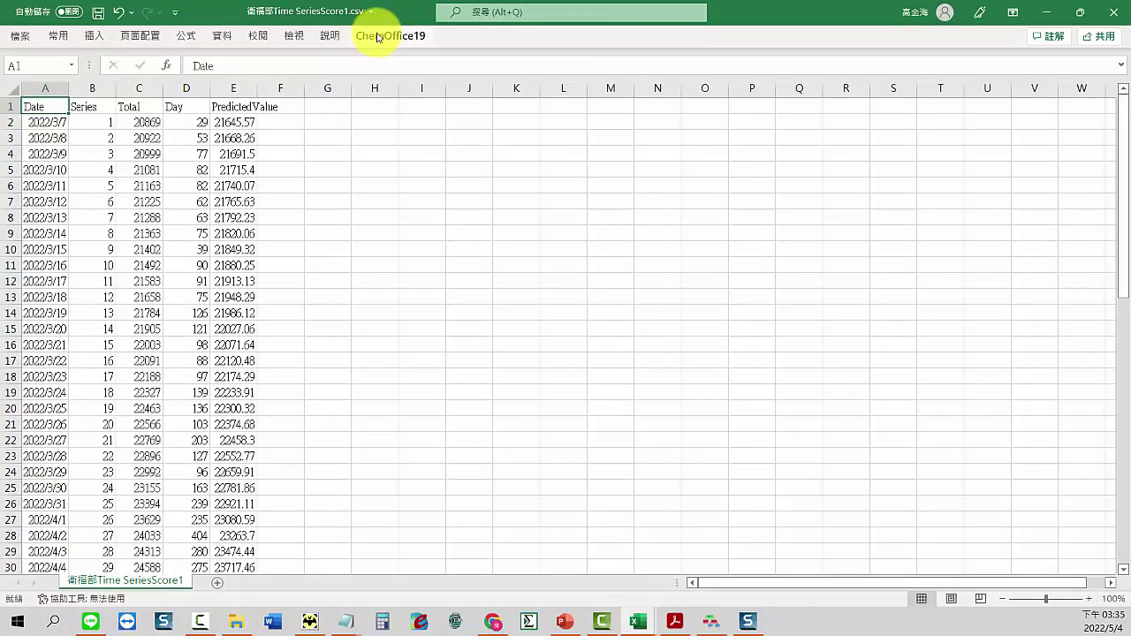
{"action": "left_click", "coordinate": [239, 621]}
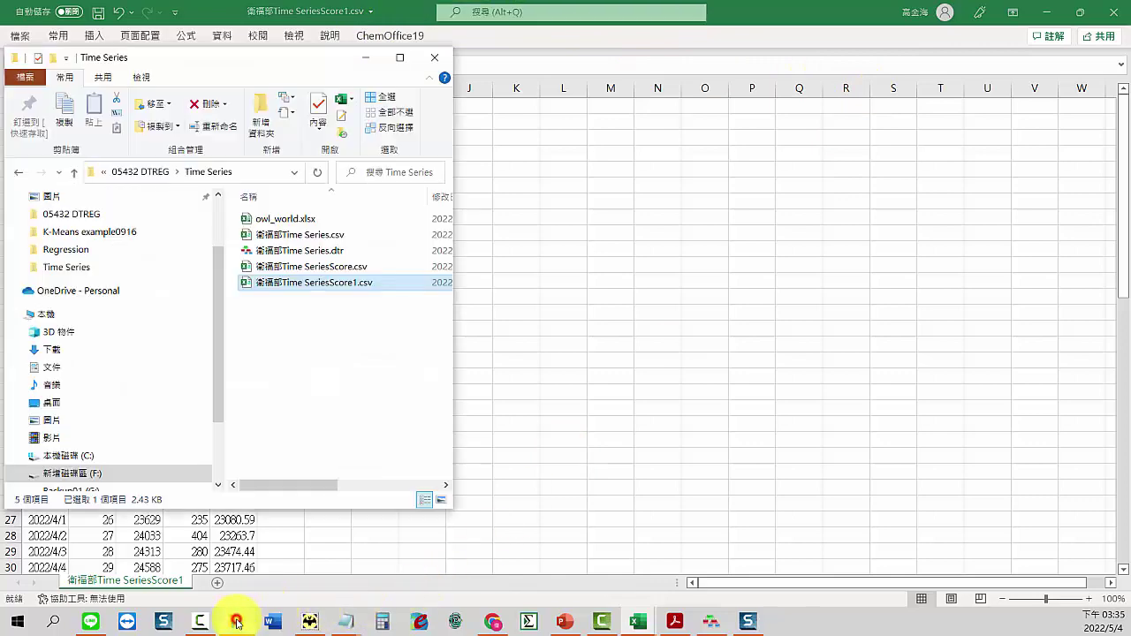
{"action": "left_click", "coordinate": [338, 270]}
{"action": "double_click", "coordinate": [339, 269]}
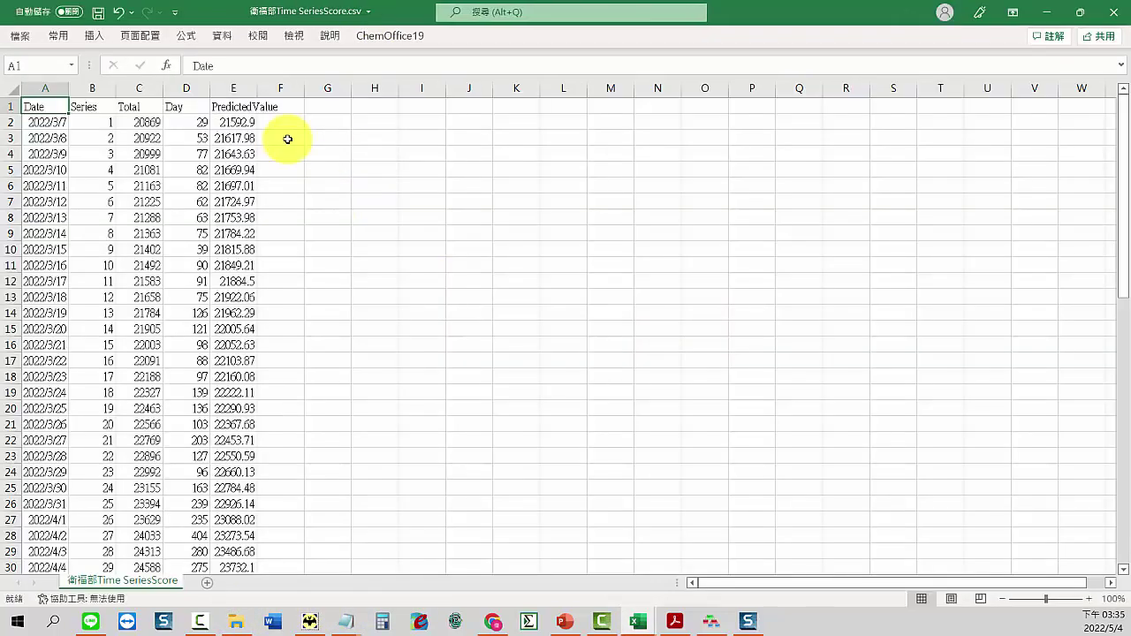
Step: Copy the PredictedValue column from 衛福部Time SeriesScore.csv and paste it as values into column F of 衛福部Time SeriesScore1.csv
{"action": "left_click", "coordinate": [229, 91]}
{"action": "right_click", "coordinate": [229, 91]}
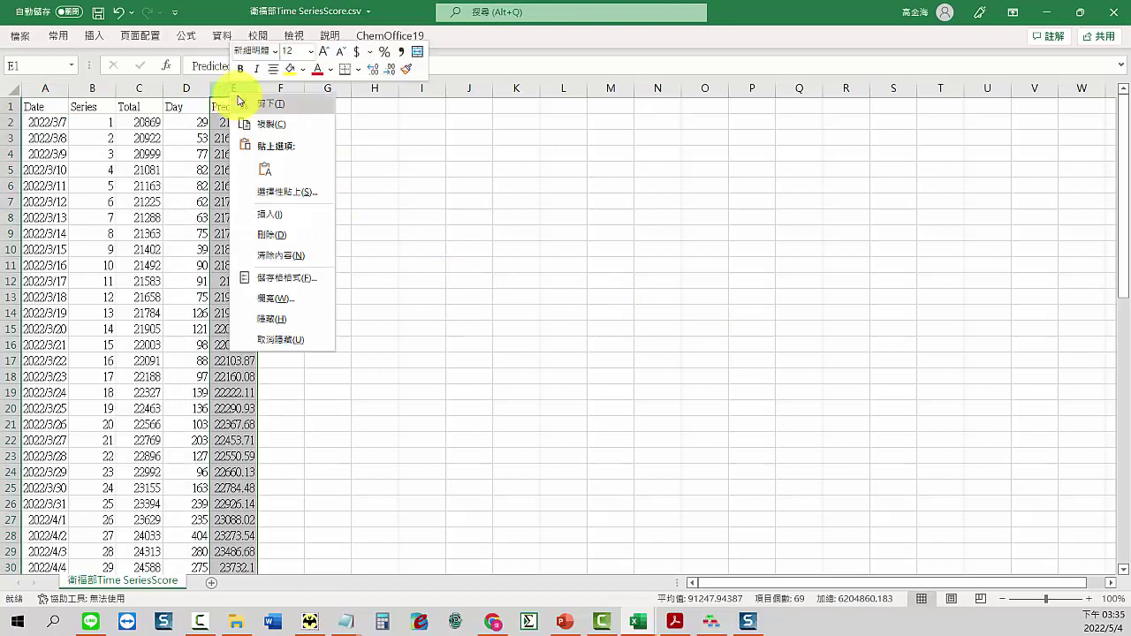
{"action": "left_click", "coordinate": [241, 121]}
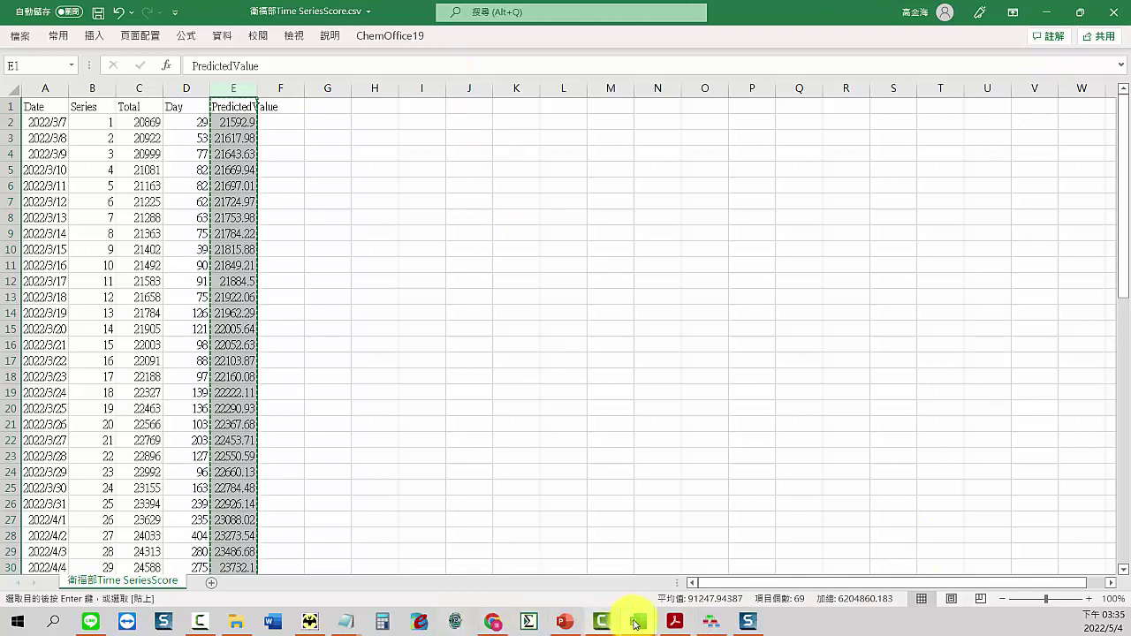
{"action": "mouse_move", "coordinate": [637, 621]}
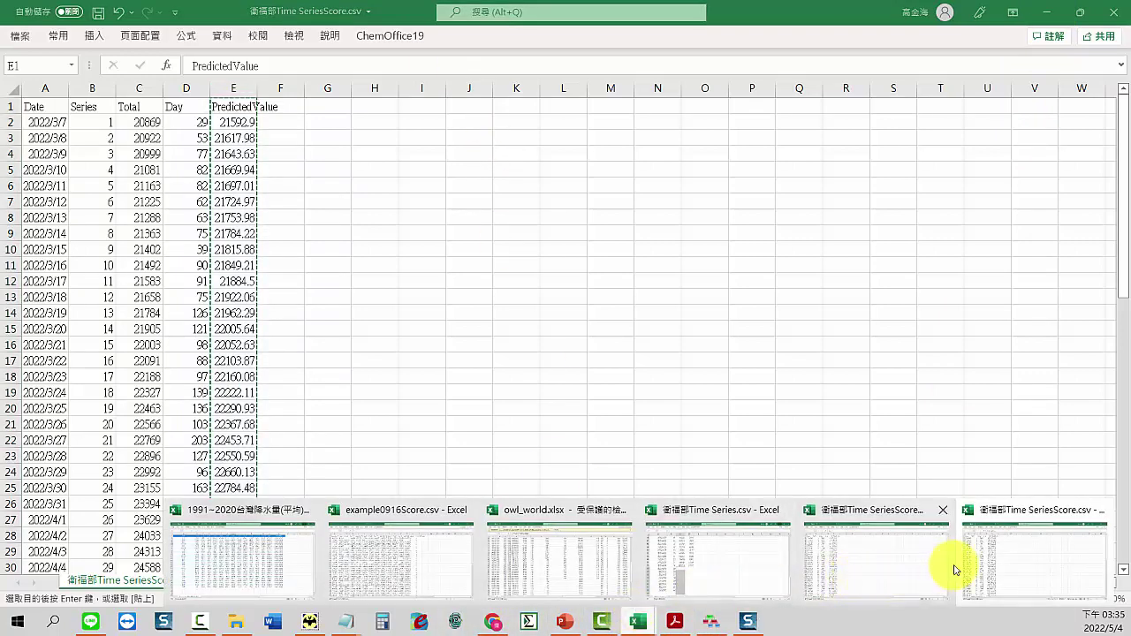
{"action": "left_click", "coordinate": [913, 570]}
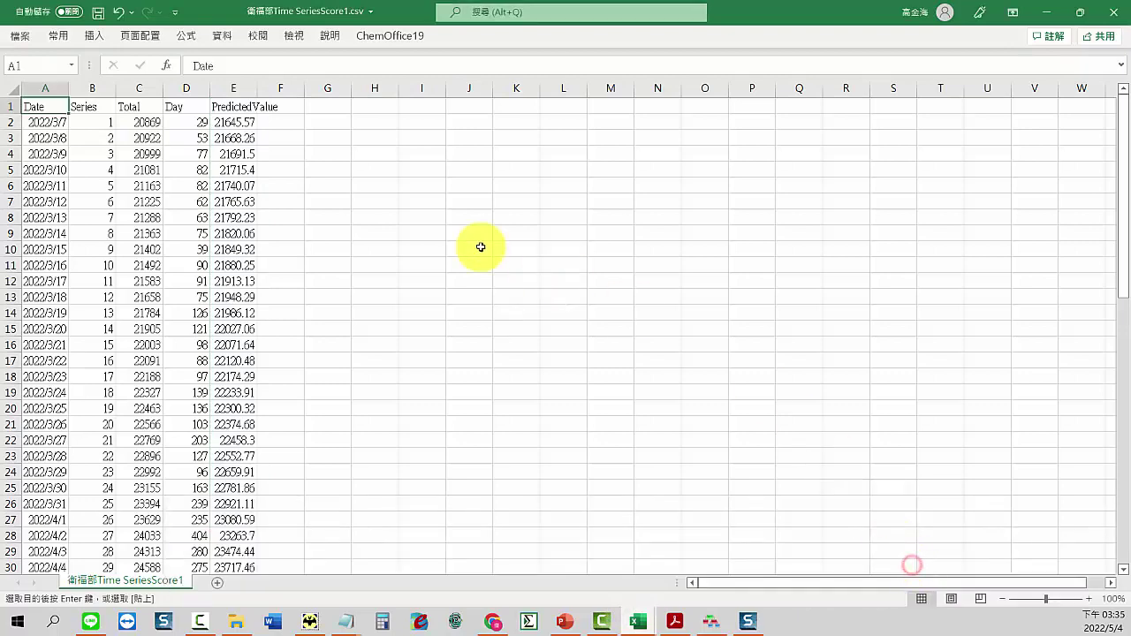
{"action": "left_click", "coordinate": [292, 89]}
{"action": "right_click", "coordinate": [291, 89]}
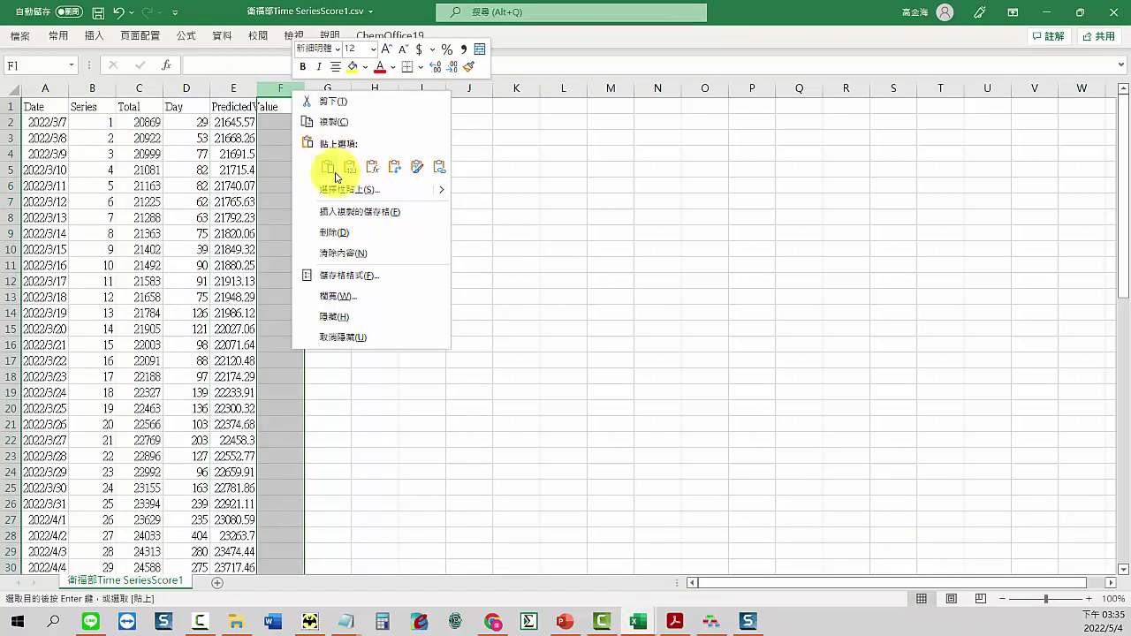
{"action": "left_click", "coordinate": [349, 167]}
Step: Compare the two models' forecasts in E56:F69, enlarging the worksheet to 130%
{"action": "scroll", "coordinate": [398, 239], "scroll_direction": "down", "scroll_amount": 11}
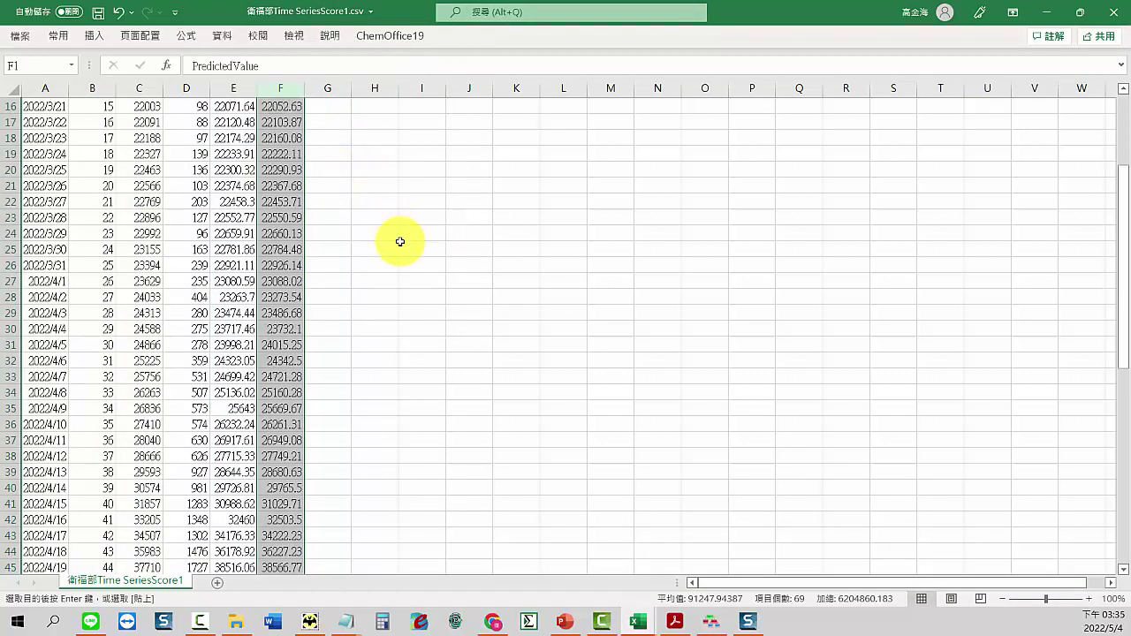
{"action": "scroll", "coordinate": [399, 244], "scroll_direction": "down", "scroll_amount": 4}
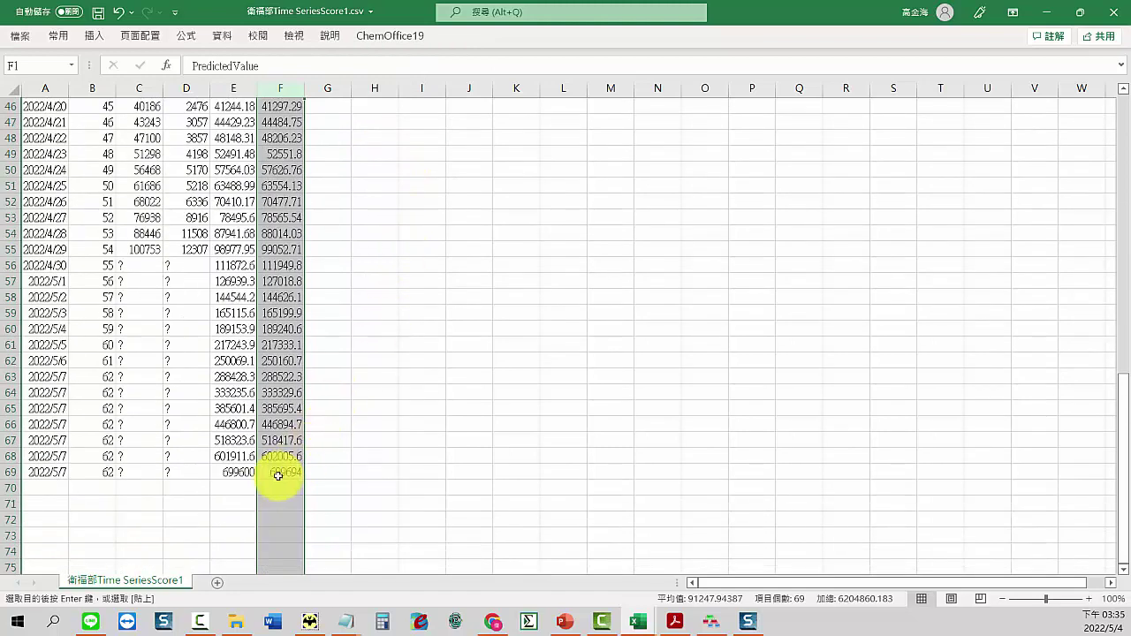
{"action": "left_click", "coordinate": [235, 471]}
{"action": "mouse_move", "coordinate": [237, 470]}
{"action": "left_mouse_down"}
{"action": "mouse_move", "coordinate": [273, 459]}
{"action": "mouse_move", "coordinate": [278, 441]}
{"action": "mouse_move", "coordinate": [274, 267]}
{"action": "left_mouse_up"}
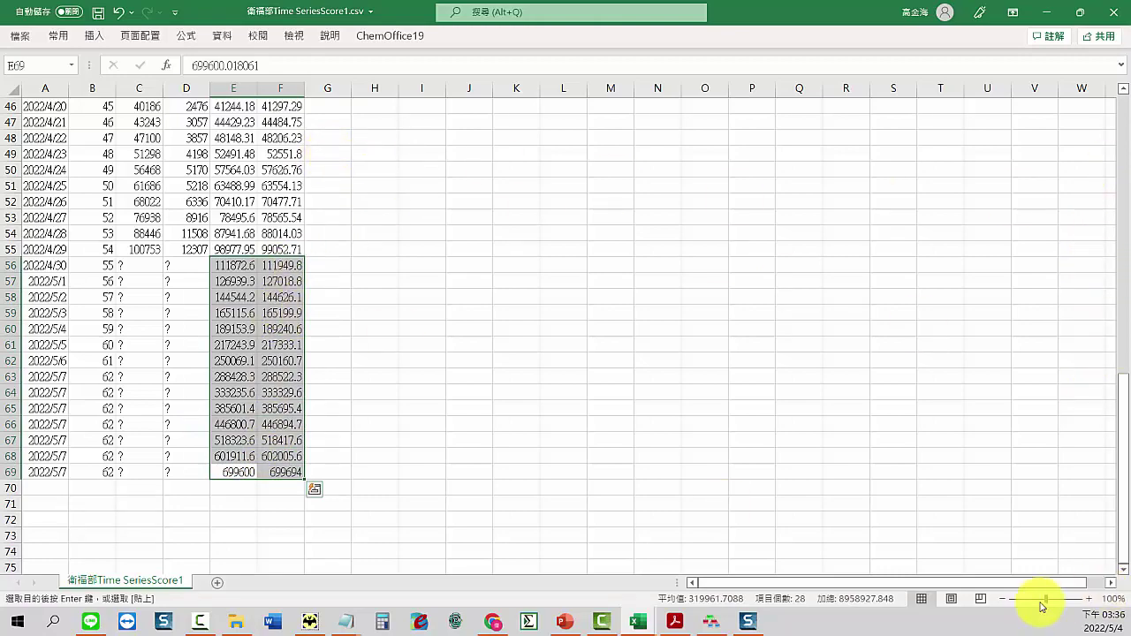
{"action": "left_click", "coordinate": [1093, 598]}
{"action": "left_click", "coordinate": [1093, 599]}
{"action": "left_click", "coordinate": [1093, 599]}
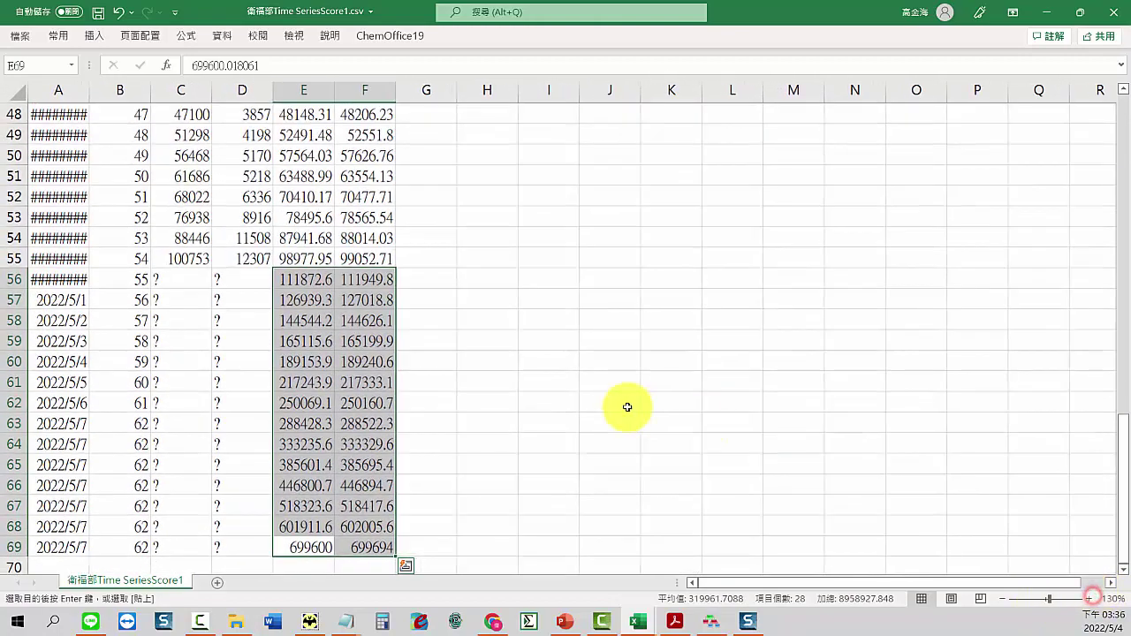
Step: Calculate the difference between the two models' predictions for 2022/3/7 in G2 with =E2-F2
{"action": "scroll", "coordinate": [586, 333], "scroll_direction": "up", "scroll_amount": 16}
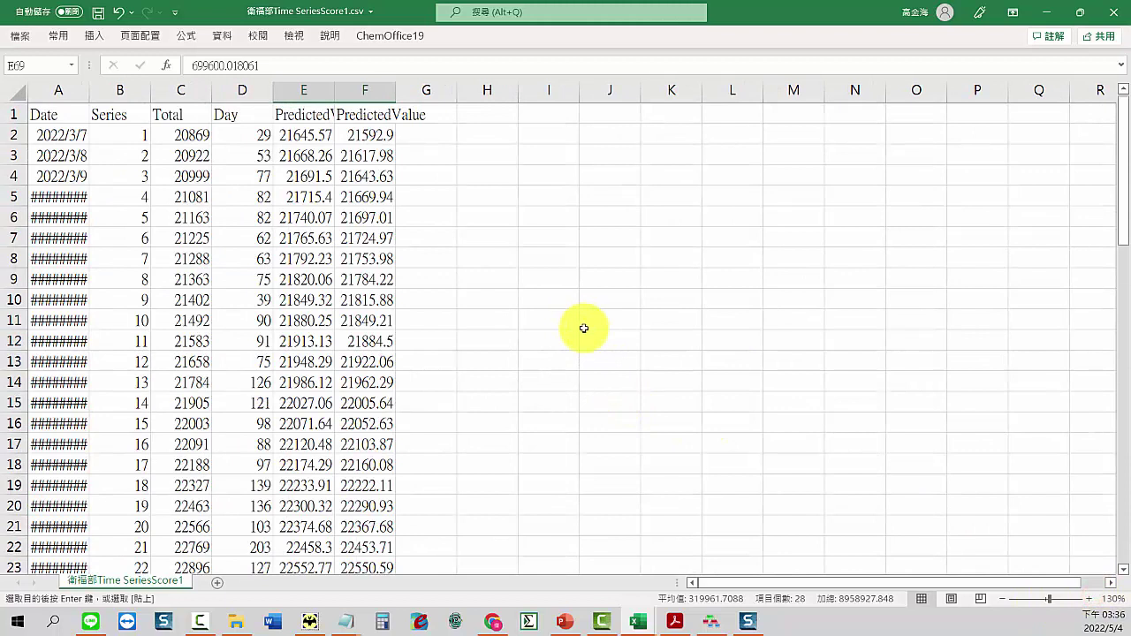
{"action": "left_click", "coordinate": [426, 134]}
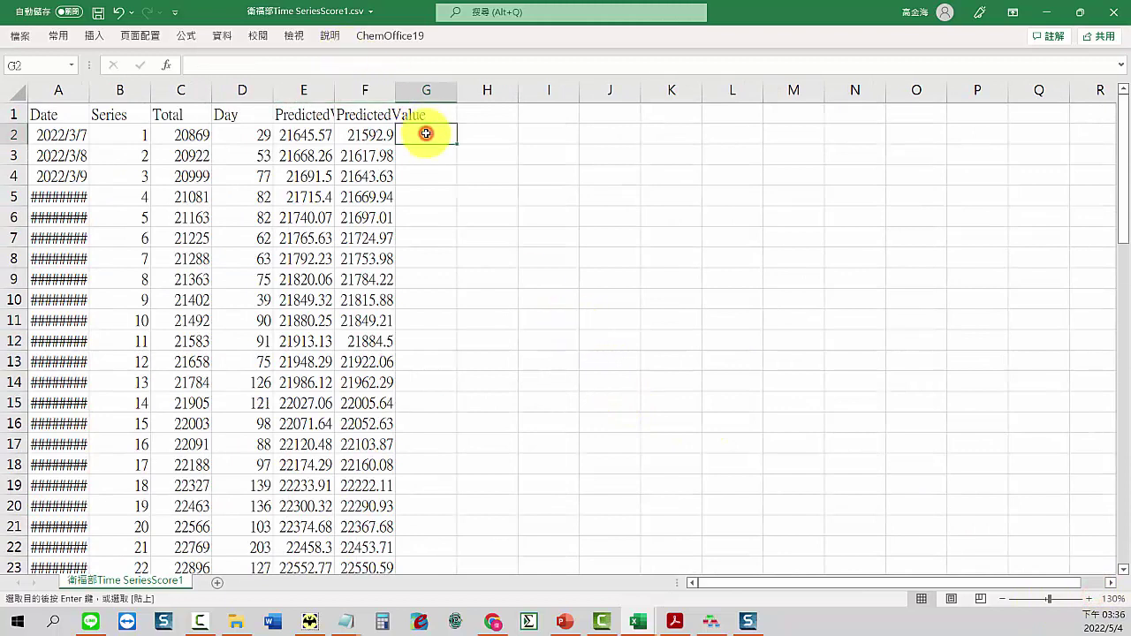
{"action": "left_click", "coordinate": [303, 134]}
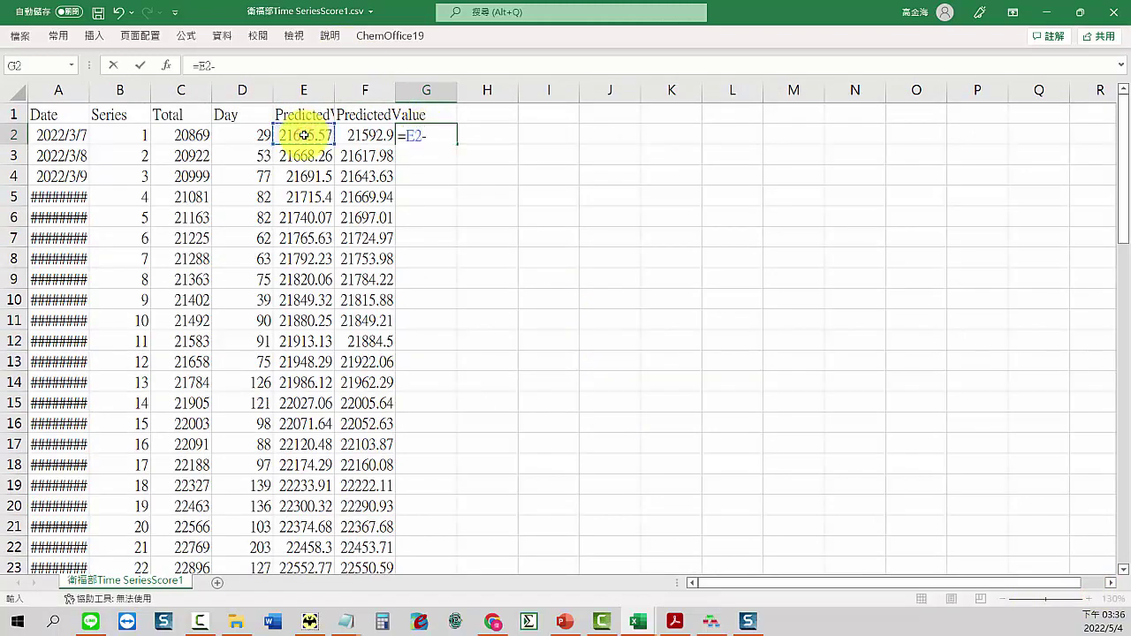
{"action": "key", "text": "Return"}
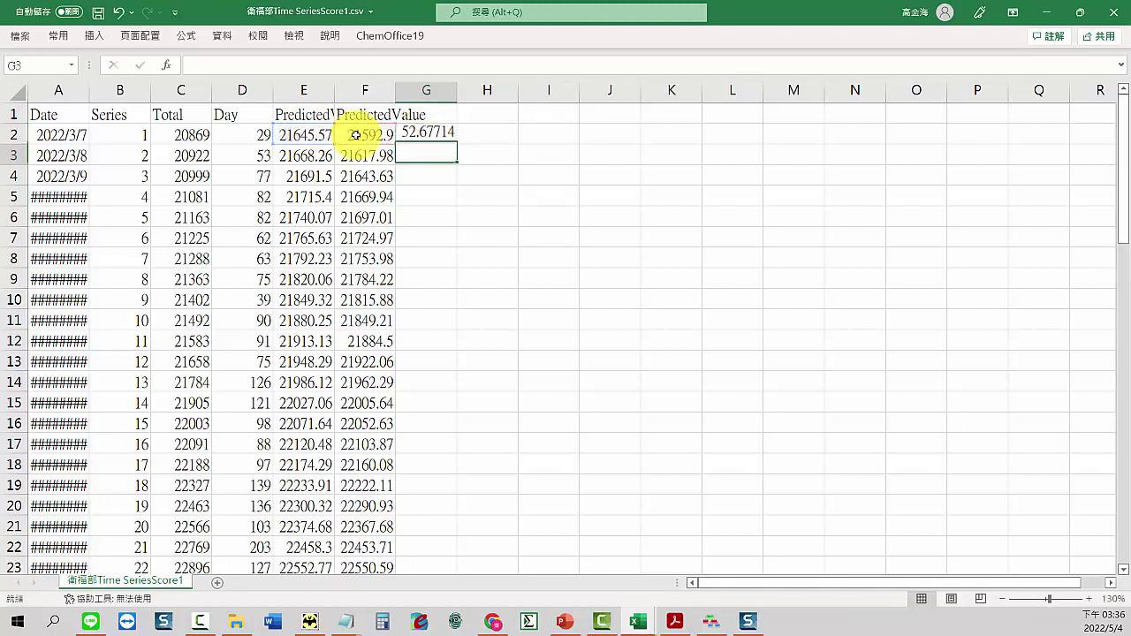
{"action": "left_click", "coordinate": [438, 139]}
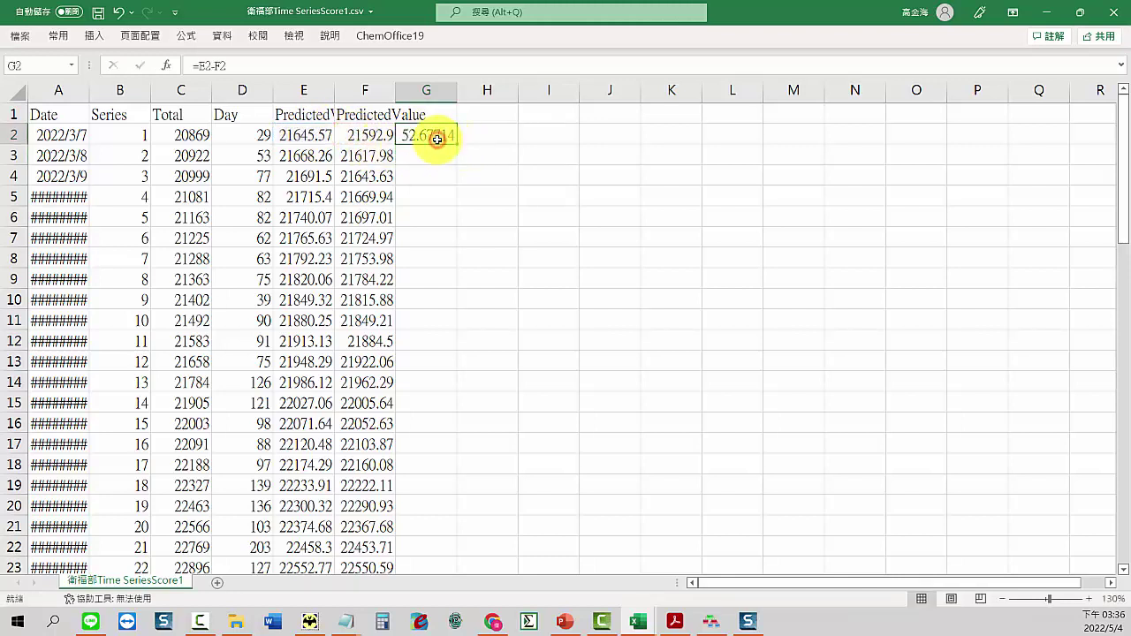
Step: Copy the prediction difference formula from G2 into G3:G69 for all remaining dates
{"action": "key", "text": "ctrl+c"}
{"action": "left_click_drag", "start_coordinate": [424, 152], "coordinate": [434, 521]}
{"action": "key", "text": "ctrl+d"}
{"action": "scroll", "coordinate": [433, 522], "scroll_direction": "up", "scroll_amount": 16}
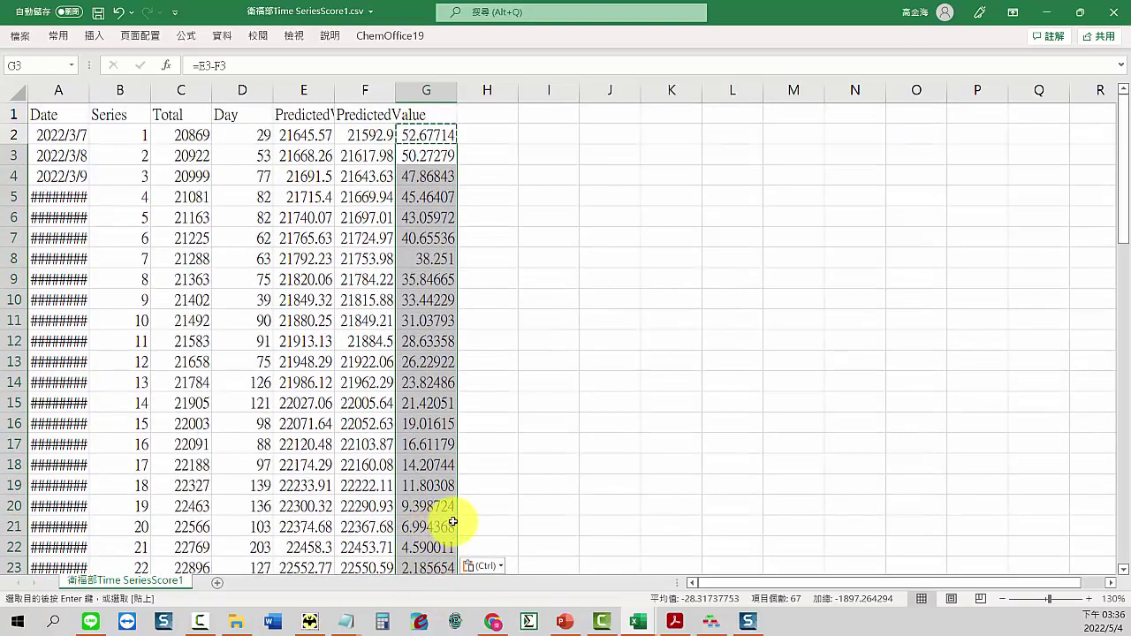
{"action": "scroll", "coordinate": [452, 513], "scroll_direction": "down", "scroll_amount": 17}
{"action": "key", "text": "ctrl+v"}
{"action": "scroll", "coordinate": [424, 380], "scroll_direction": "down", "scroll_amount": 2}
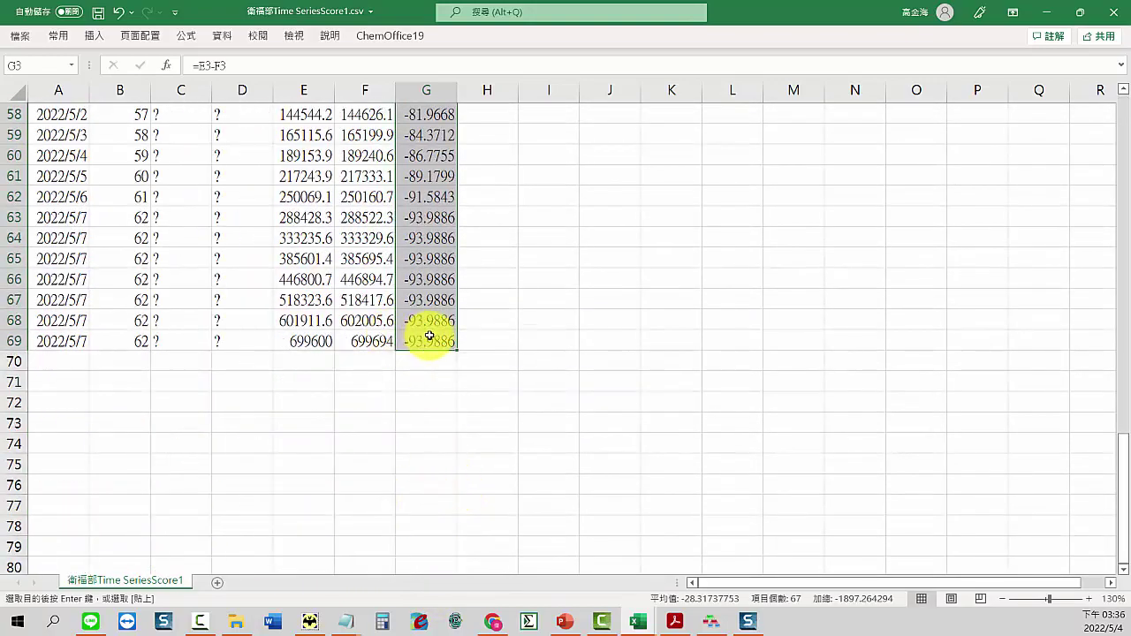
Step: Examine the differences between the two models' predictions in column G, especially the last forecast rows in G65:G69
{"action": "scroll", "coordinate": [429, 327], "scroll_direction": "up", "scroll_amount": 1}
{"action": "scroll", "coordinate": [437, 360], "scroll_direction": "up", "scroll_amount": 1}
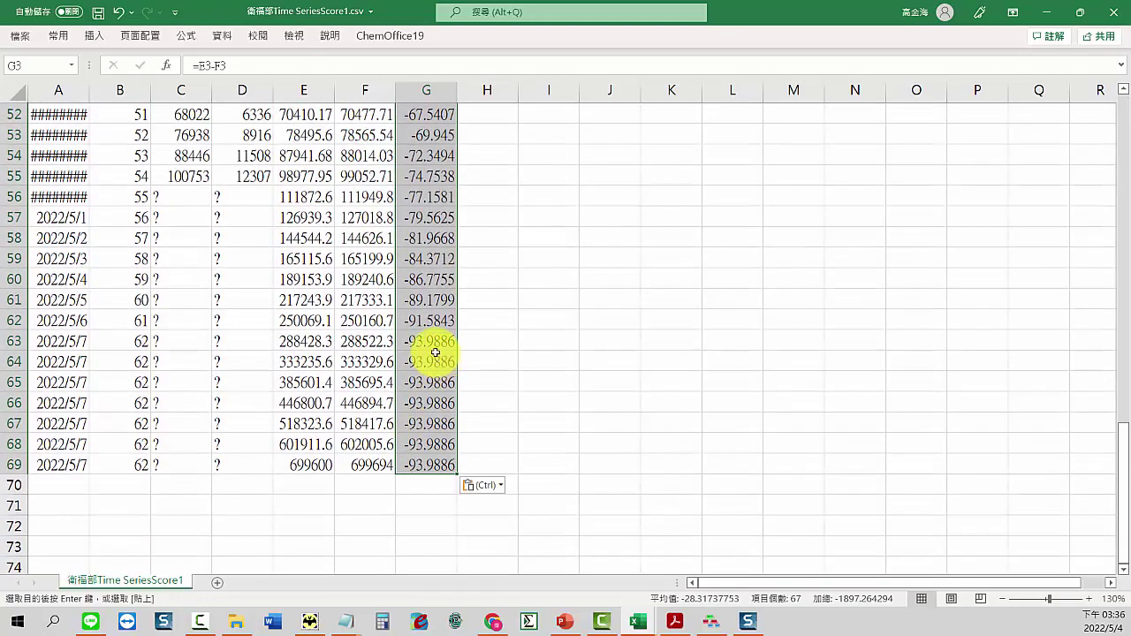
{"action": "scroll", "coordinate": [433, 352], "scroll_direction": "up", "scroll_amount": 4}
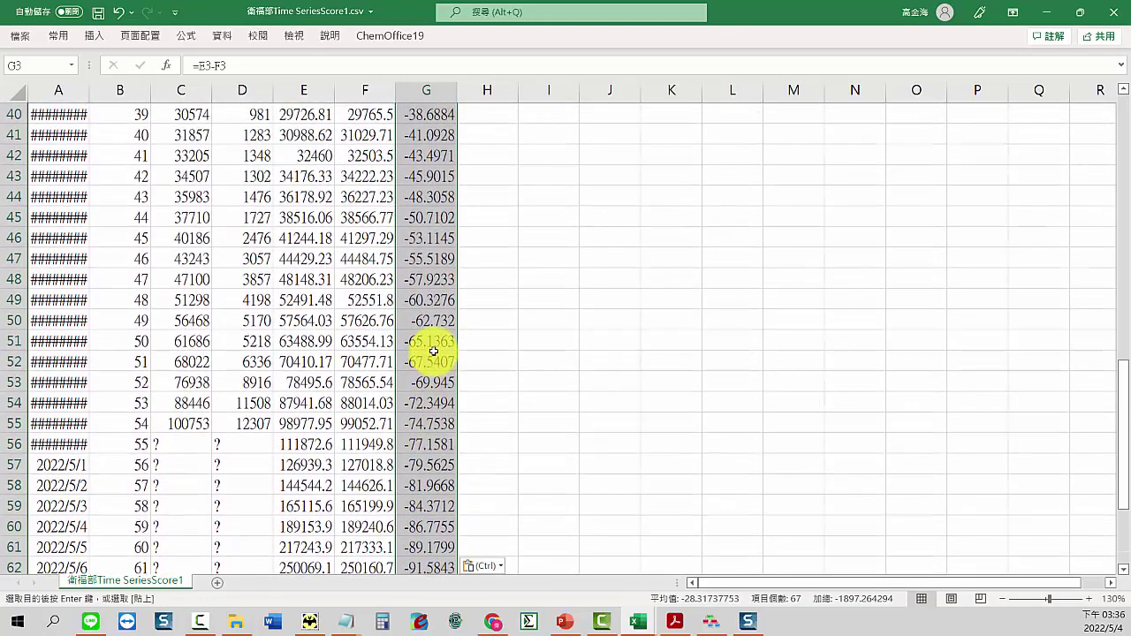
{"action": "scroll", "coordinate": [409, 383], "scroll_direction": "down", "scroll_amount": 5}
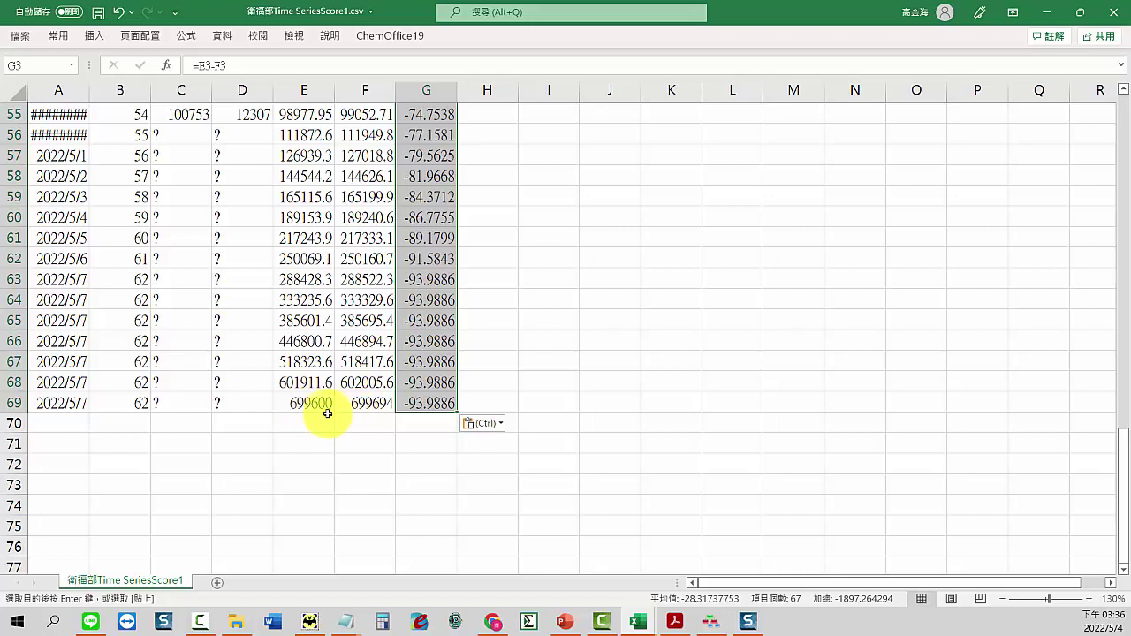
{"action": "left_click", "coordinate": [422, 405]}
{"action": "left_click", "coordinate": [423, 382]}
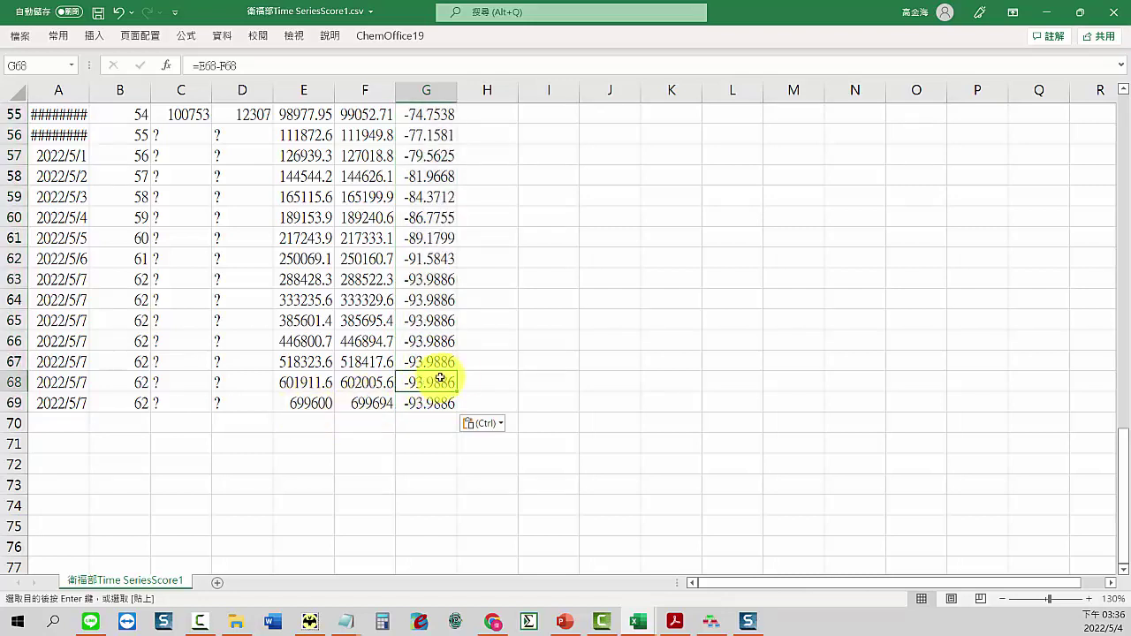
{"action": "left_click_drag", "start_coordinate": [430, 403], "coordinate": [442, 317]}
{"action": "scroll", "coordinate": [442, 317], "scroll_direction": "up", "scroll_amount": 18}
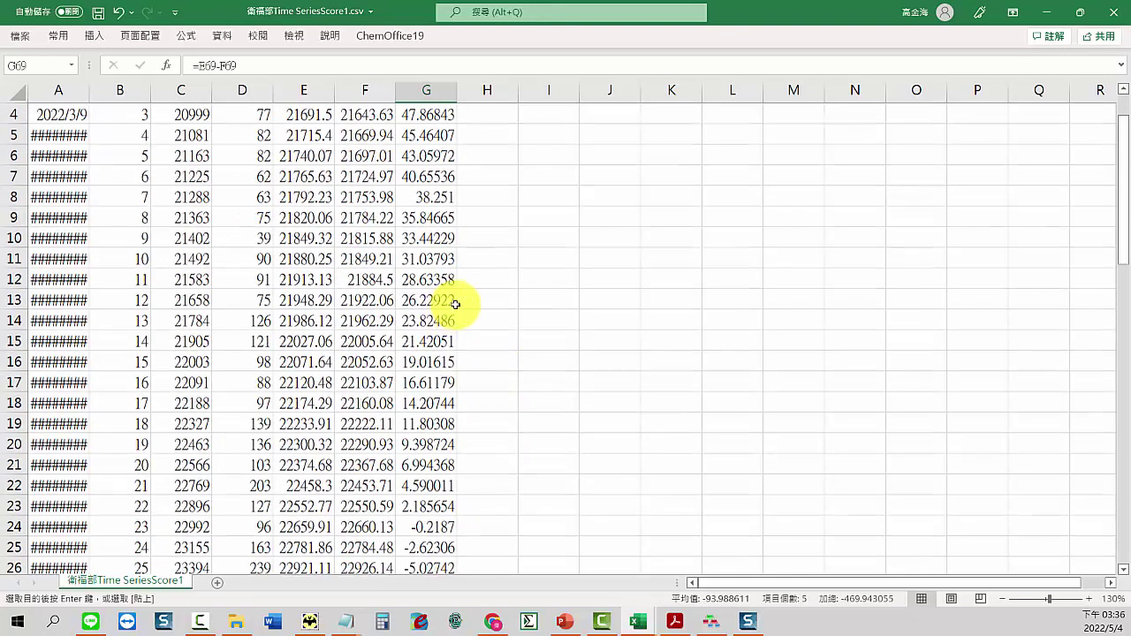
Step: Begin a relative difference formula in H2 that divides the difference in G2, starting with =G2/
{"action": "left_click", "coordinate": [479, 137]}
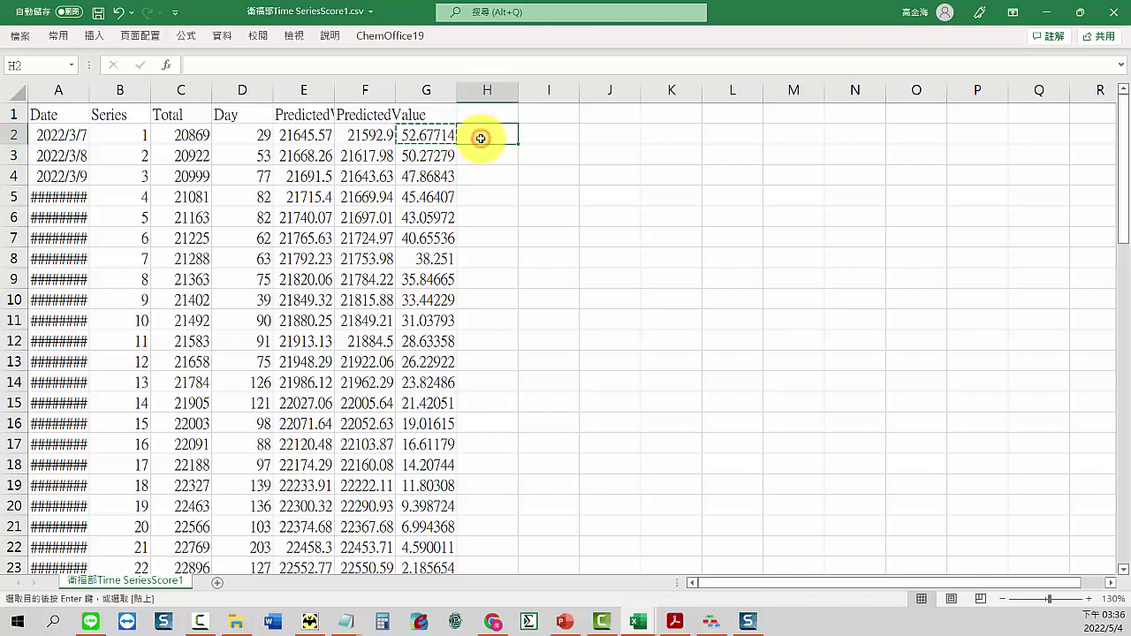
{"action": "type", "text": "="}
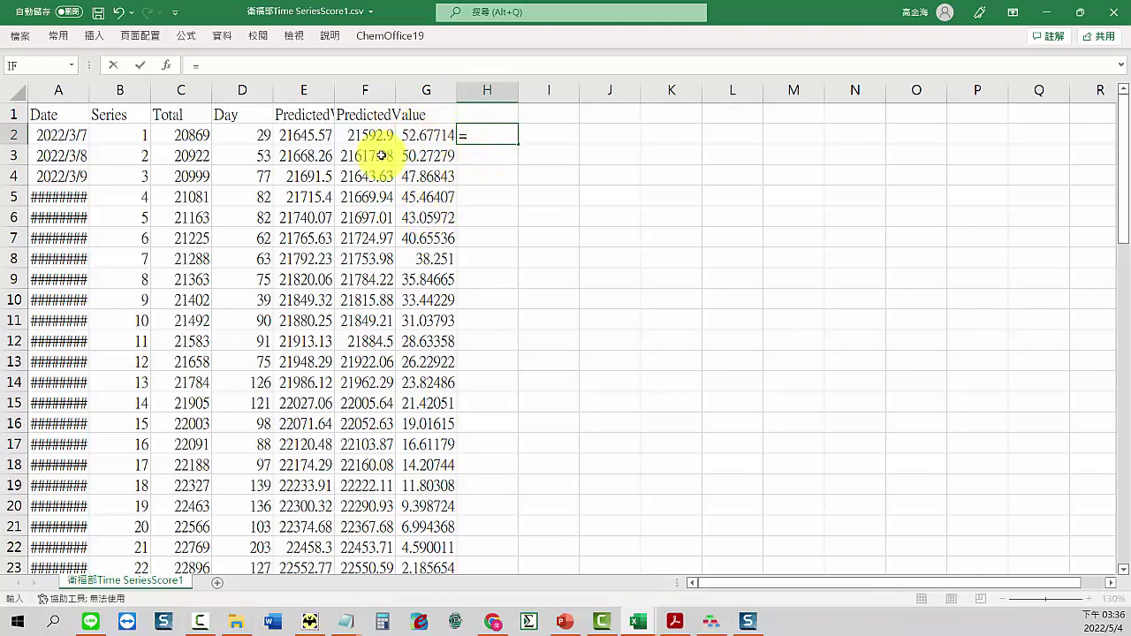
{"action": "left_click", "coordinate": [431, 137]}
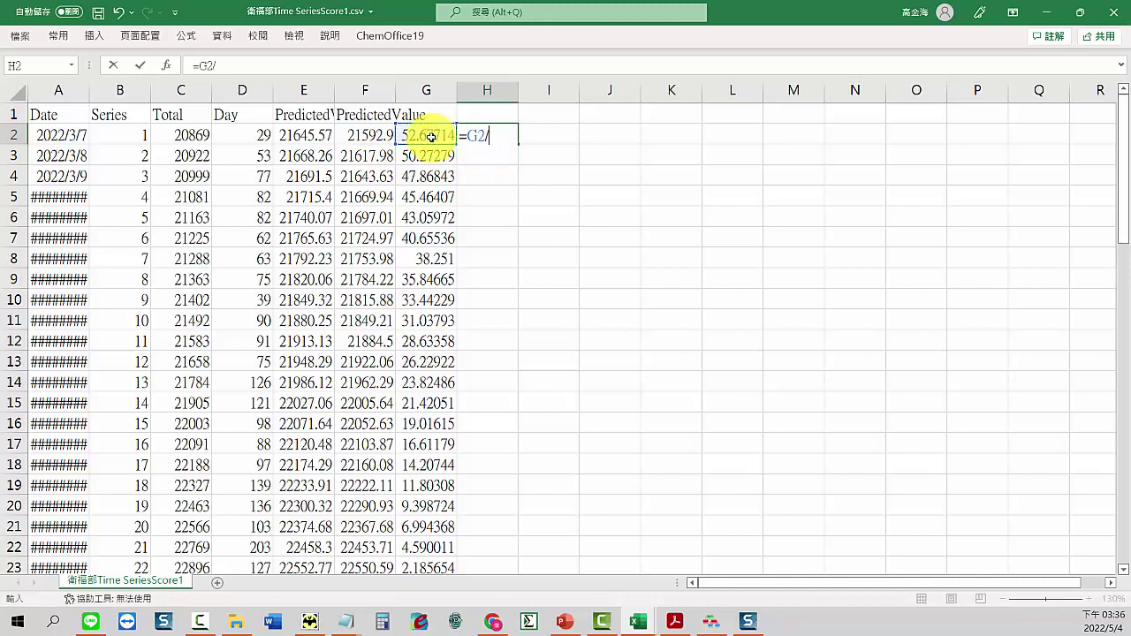